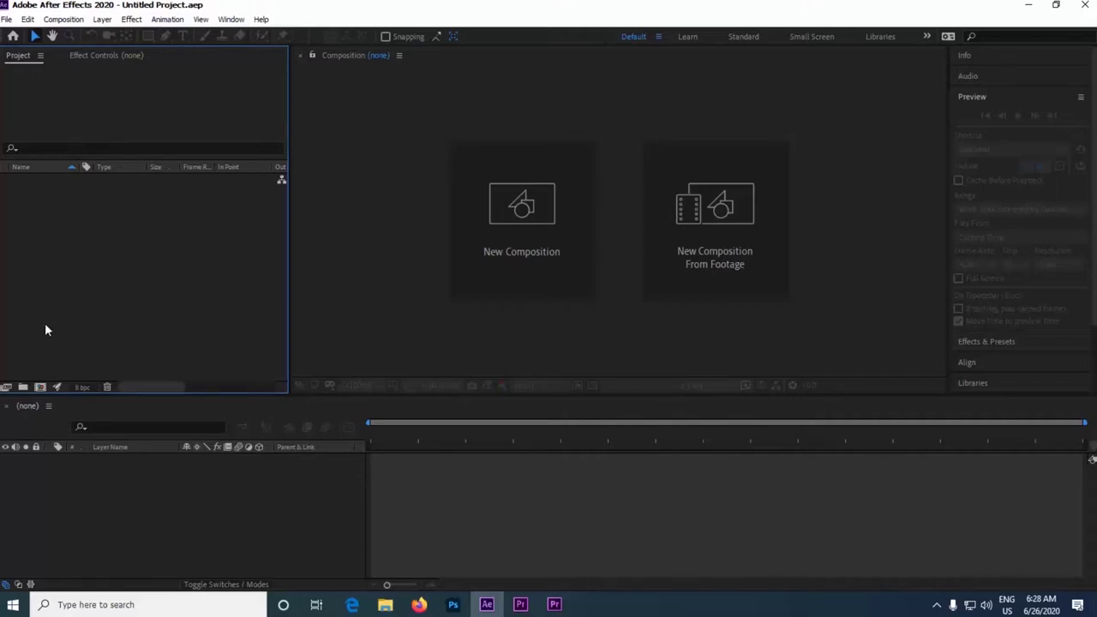
# Create a new composition named My Logo.
pyautogui.click(64, 19)
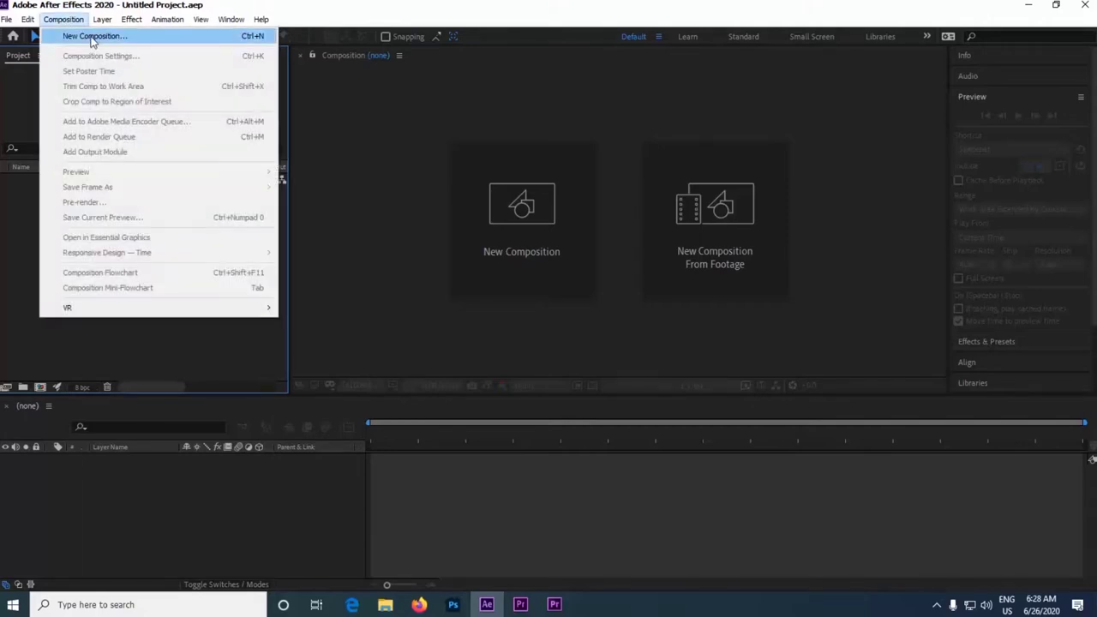
pyautogui.click(92, 37)
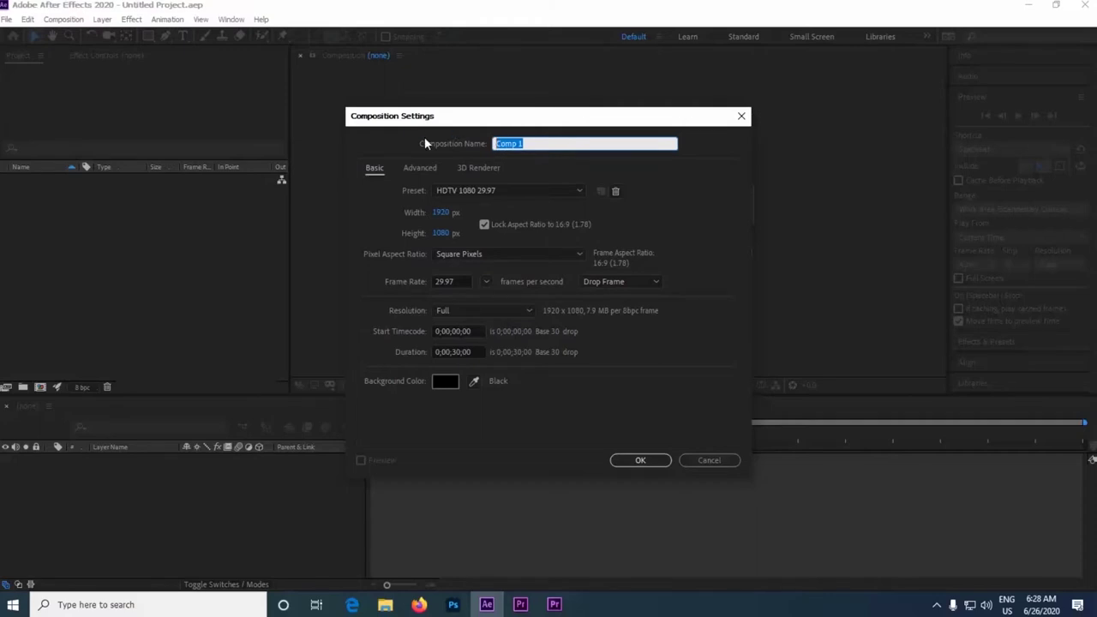
pyautogui.write('My Logo')
pyautogui.click(648, 460)
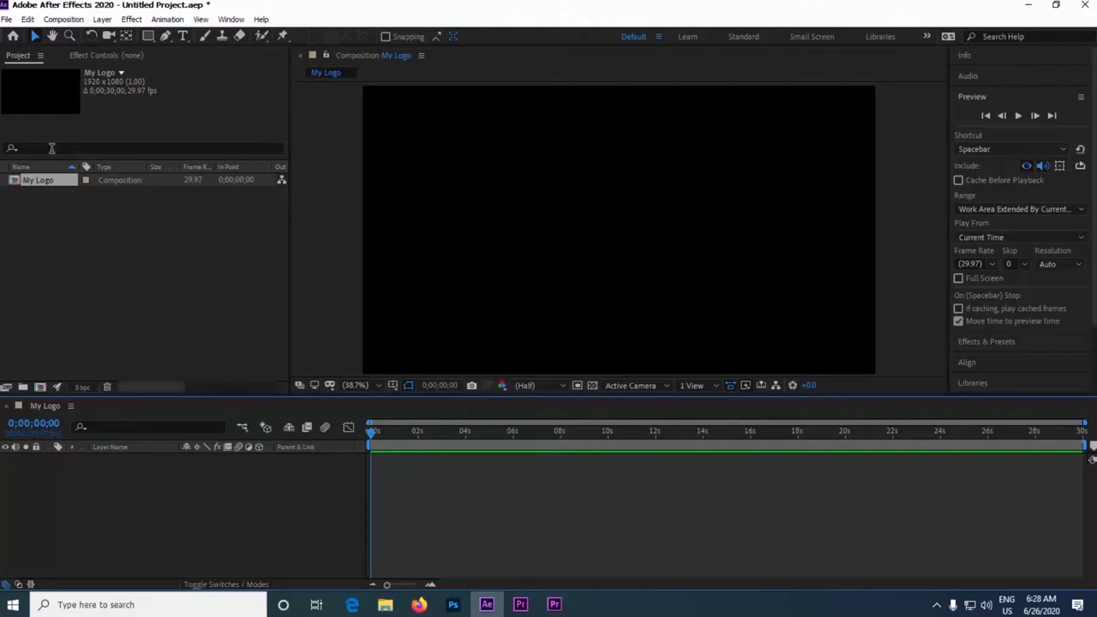
# Import the Logo PSD file from the Logo folder into the project as footage.
pyautogui.doubleClick(101, 270)
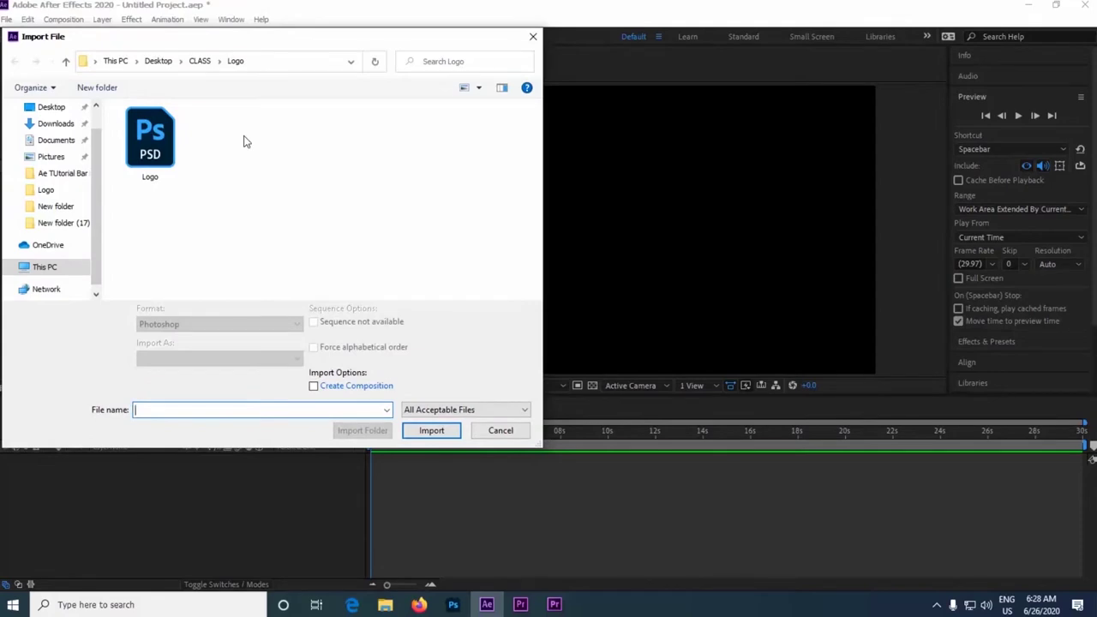
pyautogui.click(161, 171)
pyautogui.click(432, 420)
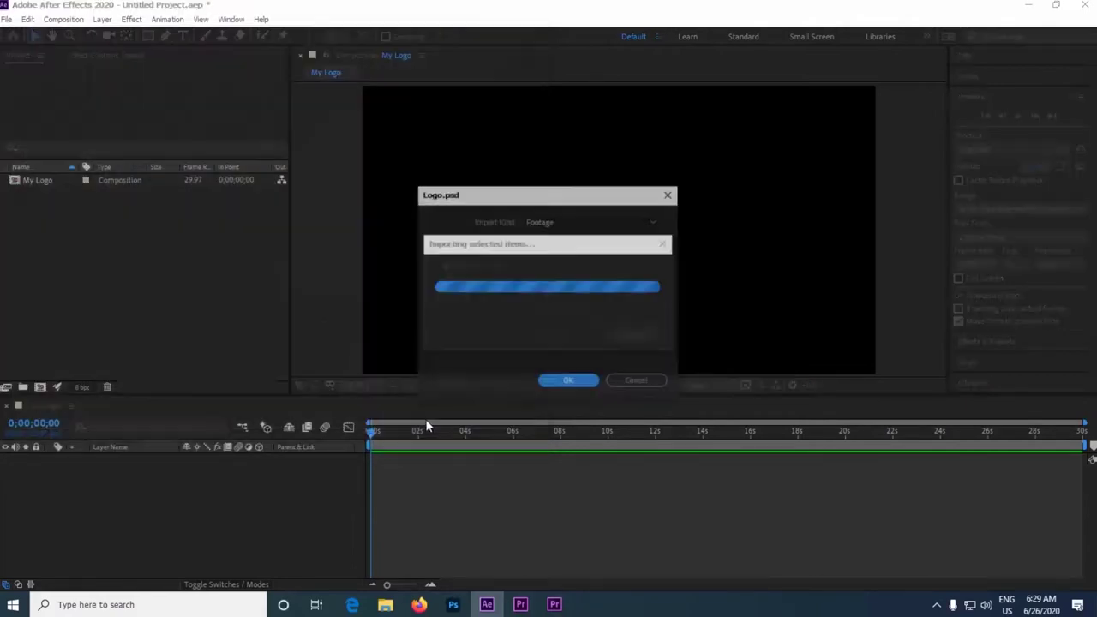
pyautogui.click(567, 383)
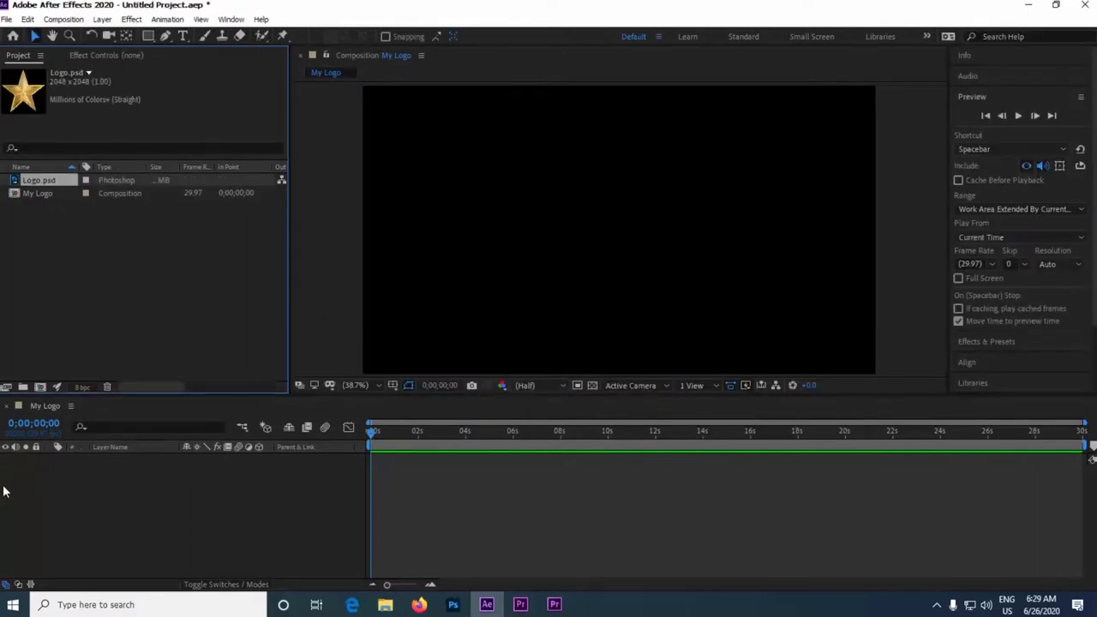
# Create a white solid layer named Background in the My Logo composition.
pyautogui.rightClick(130, 517)
pyautogui.moveTo(257, 361)
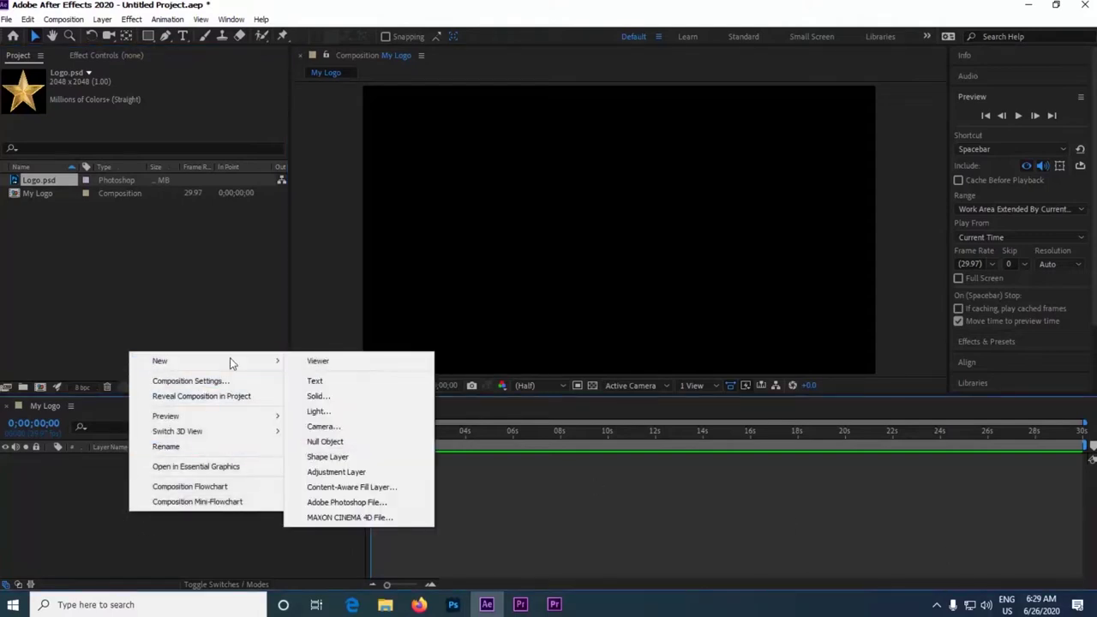
pyautogui.click(332, 395)
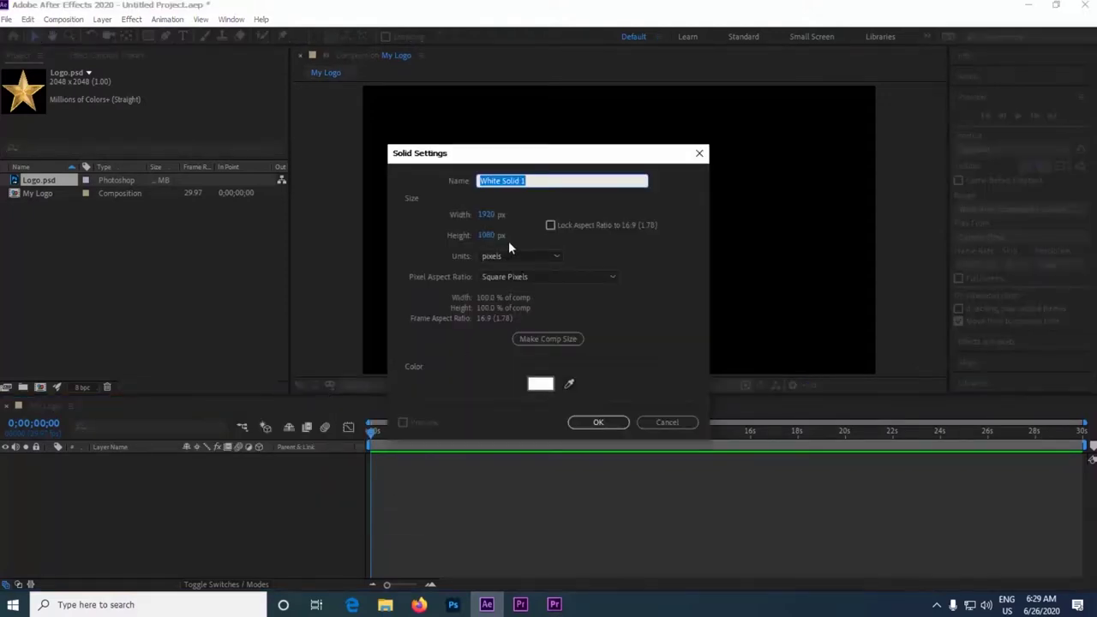
pyautogui.write('Background')
pyautogui.click(599, 423)
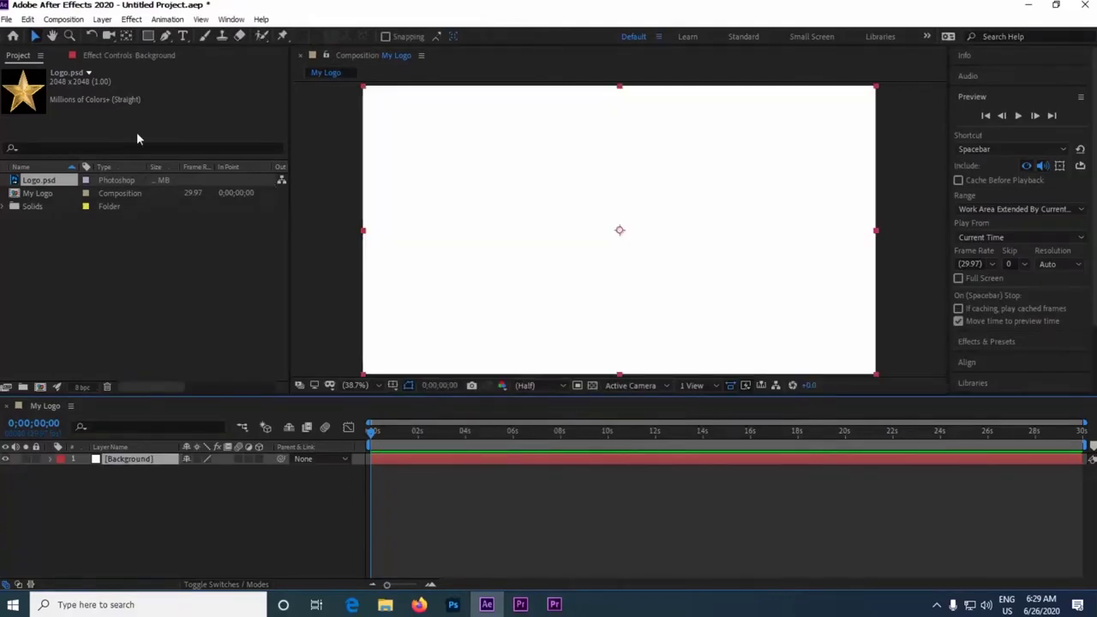
# Apply a Gradient Ramp effect to the Background layer and set the Start of Ramp Y value to 540.
pyautogui.click(131, 20)
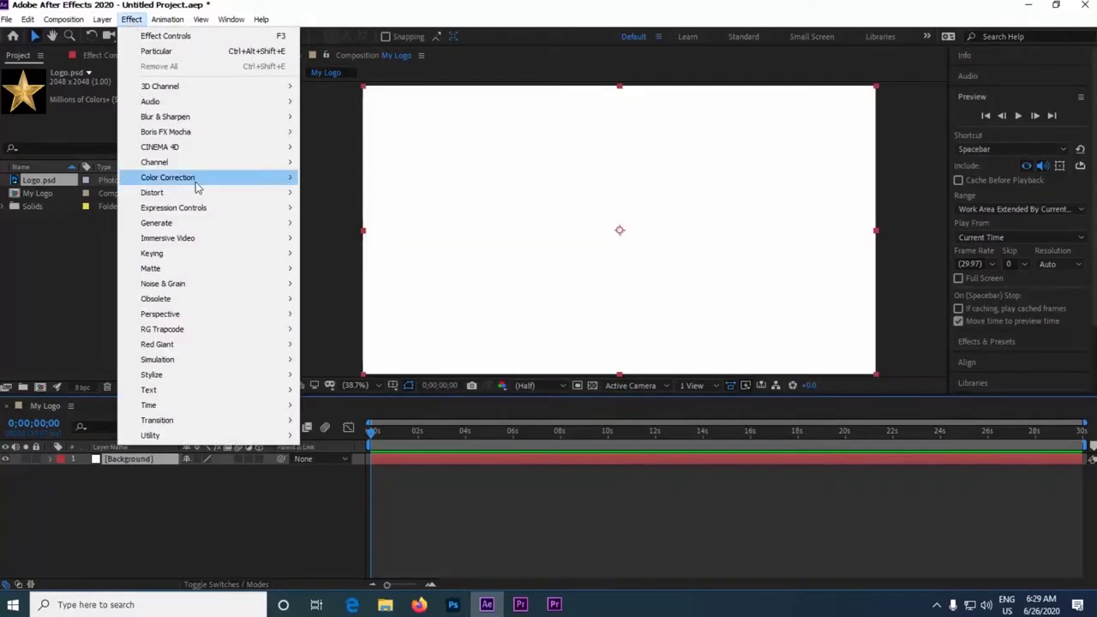
pyautogui.moveTo(228, 224)
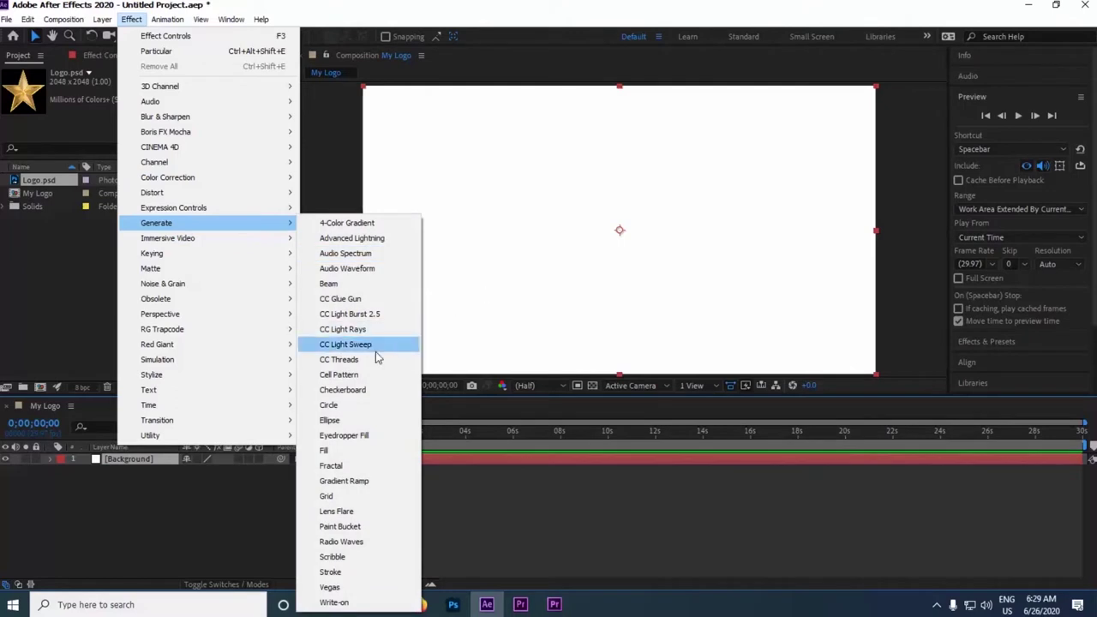
pyautogui.click(373, 485)
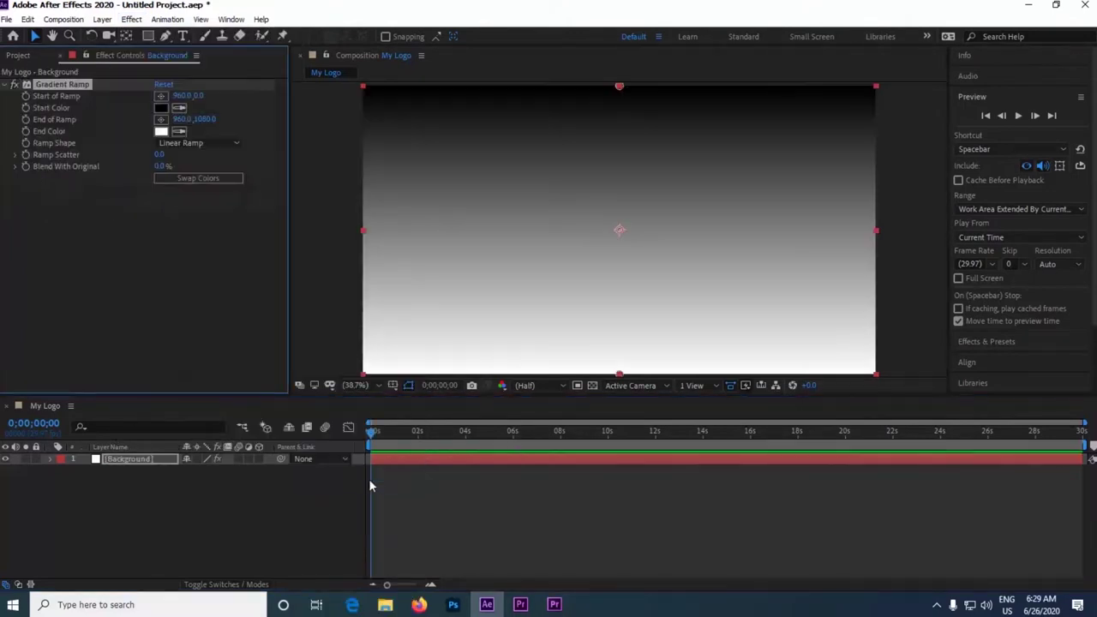
pyautogui.click(199, 96)
pyautogui.write('540')
pyautogui.press('Return')
# Set the End of Ramp X value of the Background layer's gradient to 3000.
pyautogui.click(182, 120)
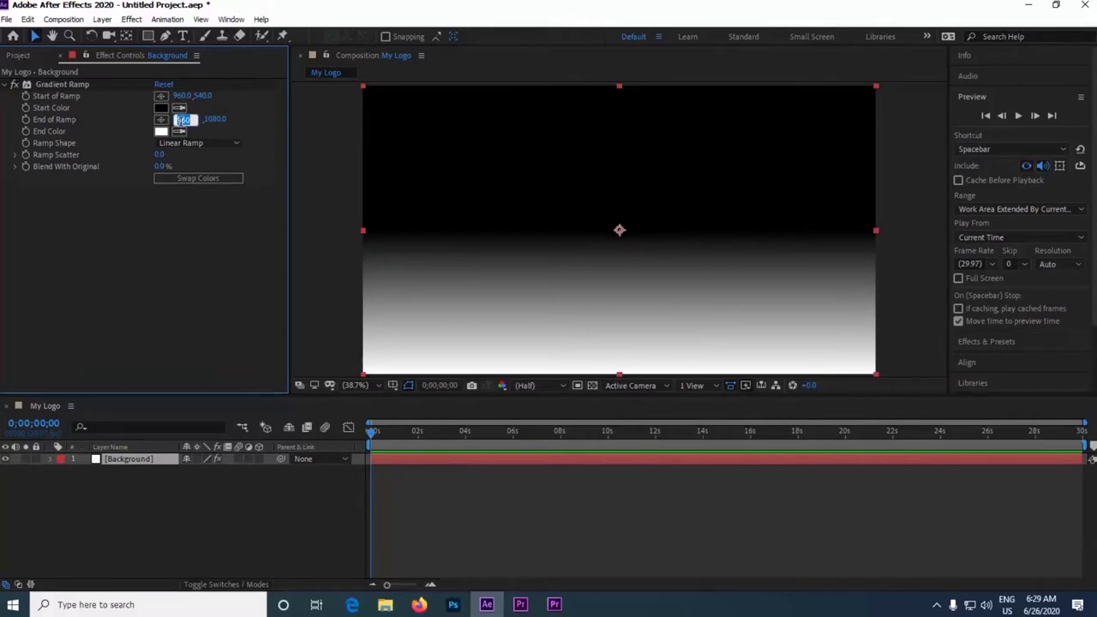
pyautogui.write('3000')
pyautogui.press('Return')
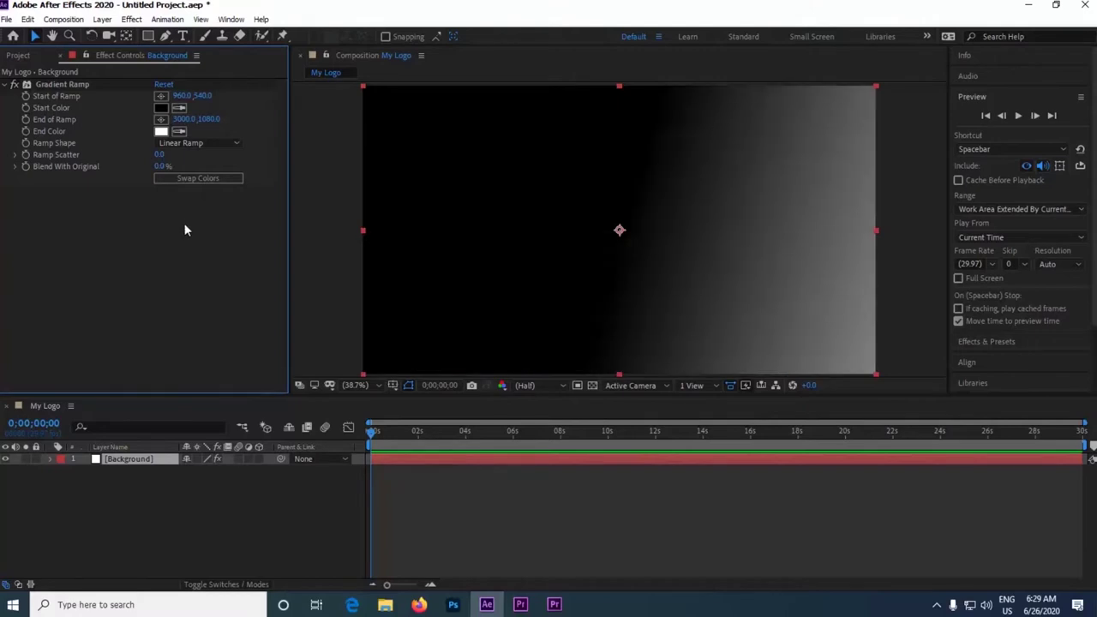
# Set the gradient's End of Ramp X value to 2500 and change its shape to Radial Ramp.
pyautogui.click(182, 119)
pyautogui.write('2500')
pyautogui.press('Return')
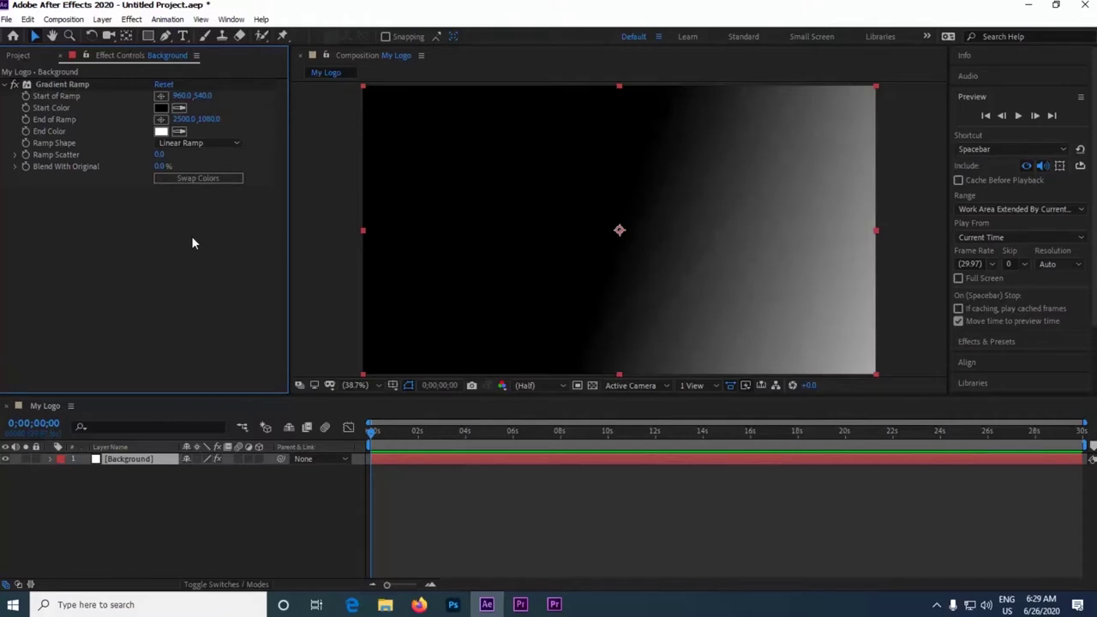
pyautogui.click(181, 143)
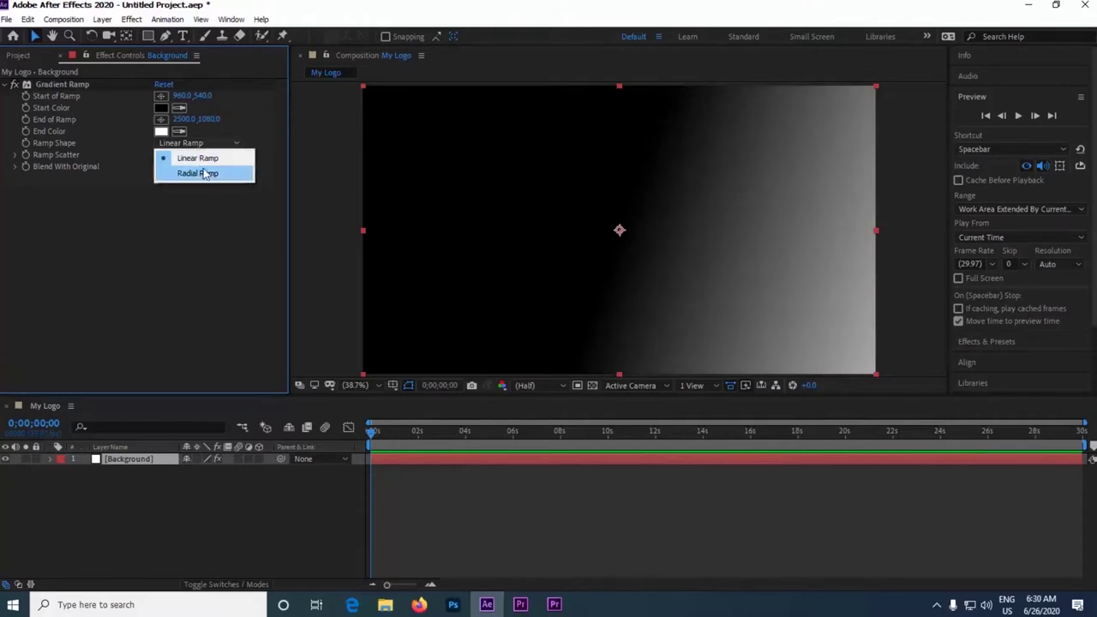
pyautogui.click(198, 173)
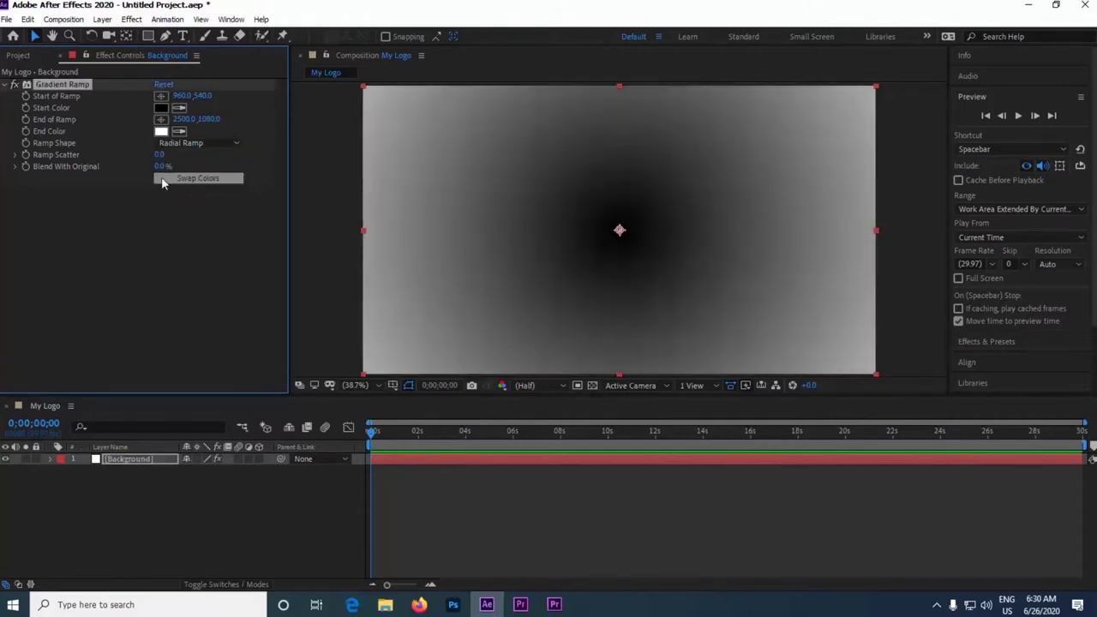
# Set the gradient's Ramp Scatter to 200 and swap its start and end colors.
pyautogui.click(159, 154)
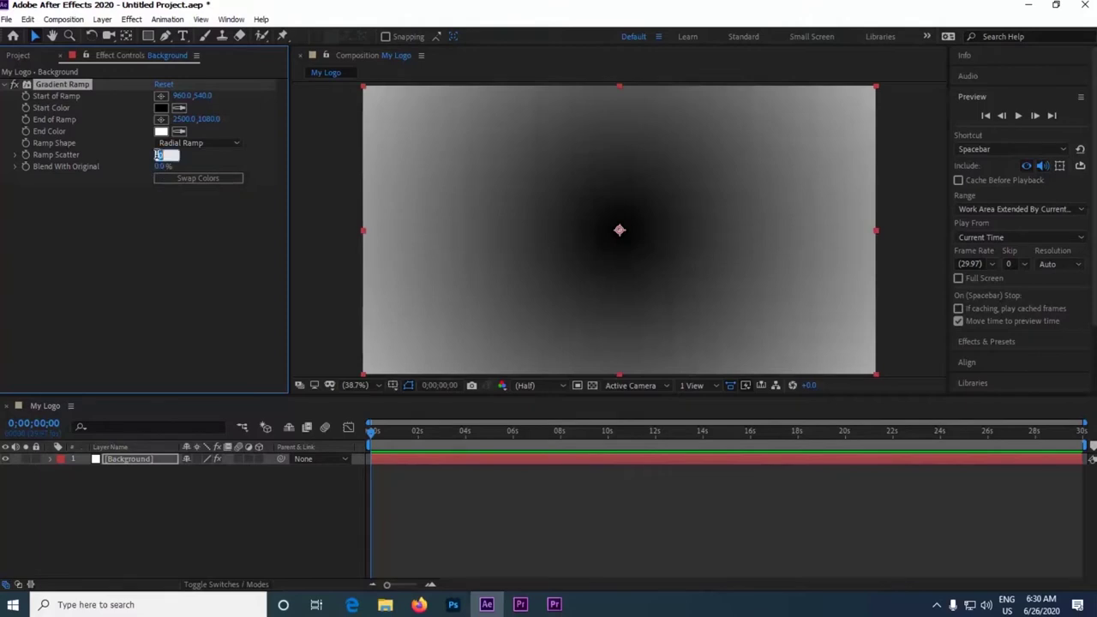
pyautogui.write('200')
pyautogui.press('Return')
pyautogui.click(156, 182)
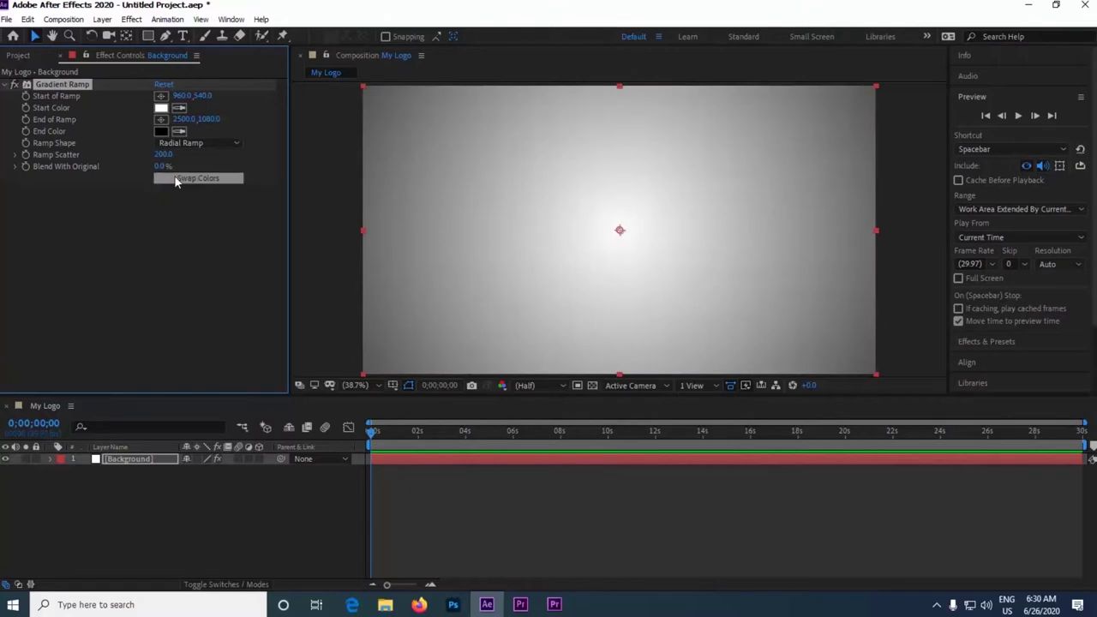
# Swap the gradient's colors back and forth to compare a dark center with a white center.
pyautogui.click(228, 180)
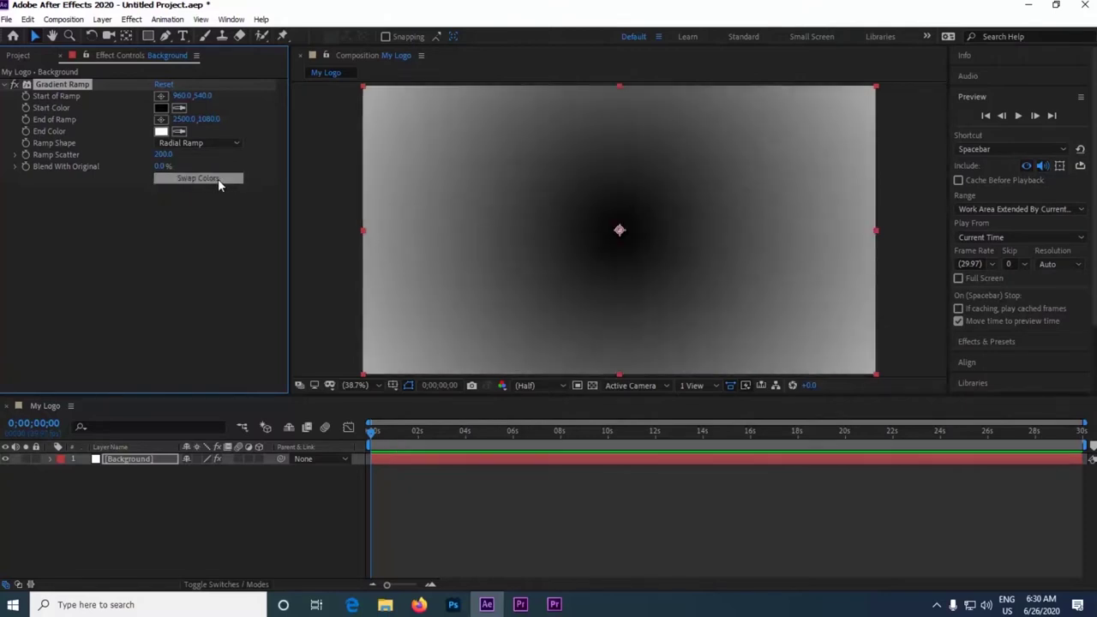
pyautogui.click(219, 179)
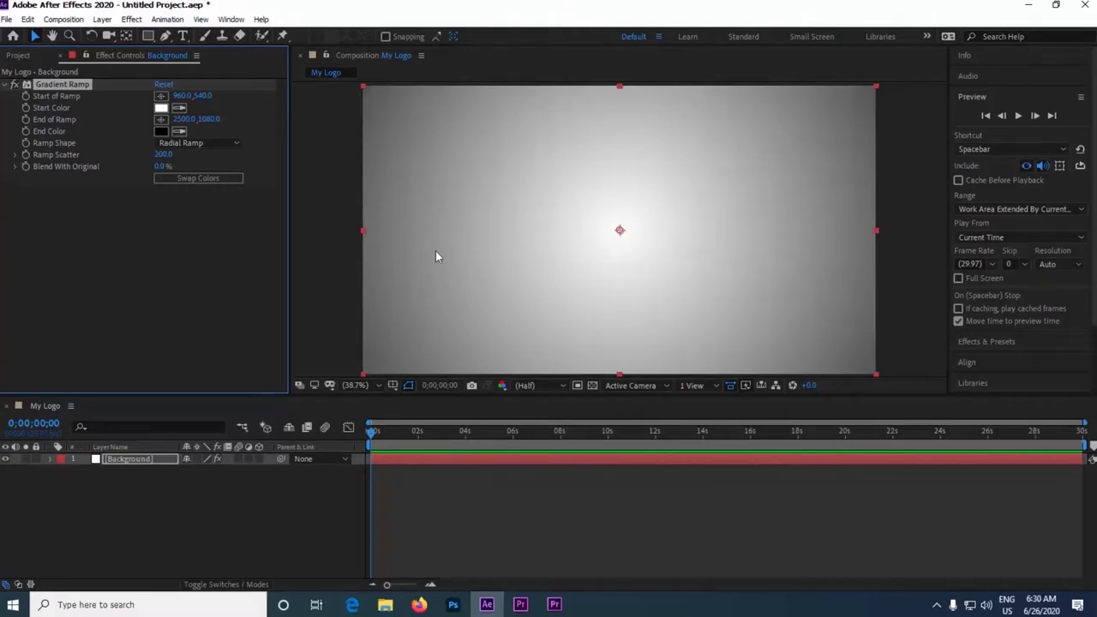
pyautogui.click(197, 179)
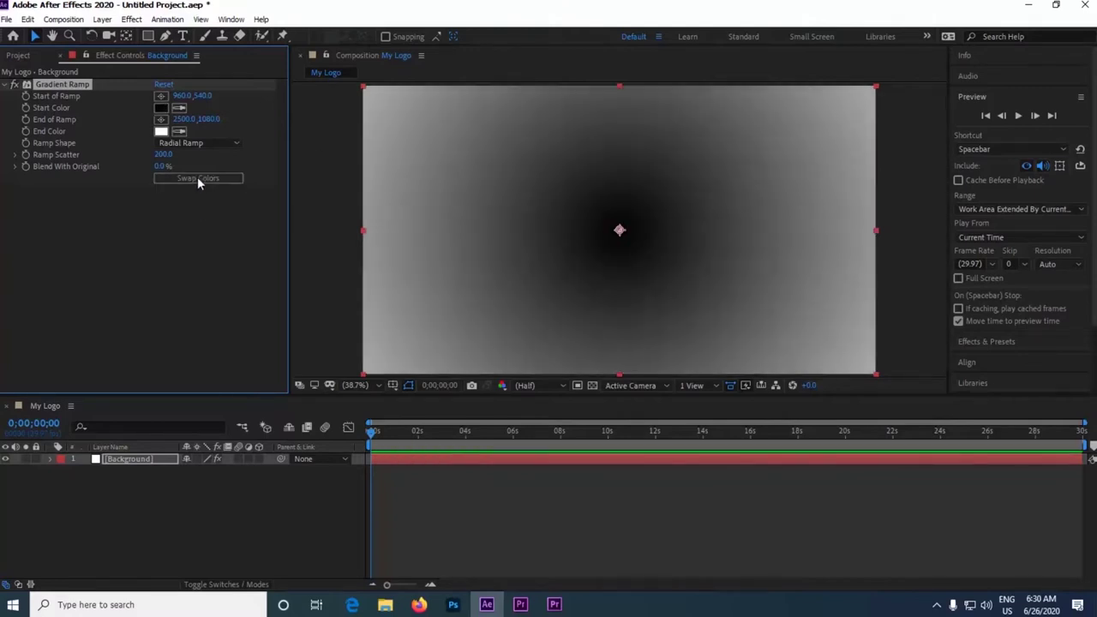
pyautogui.click(197, 179)
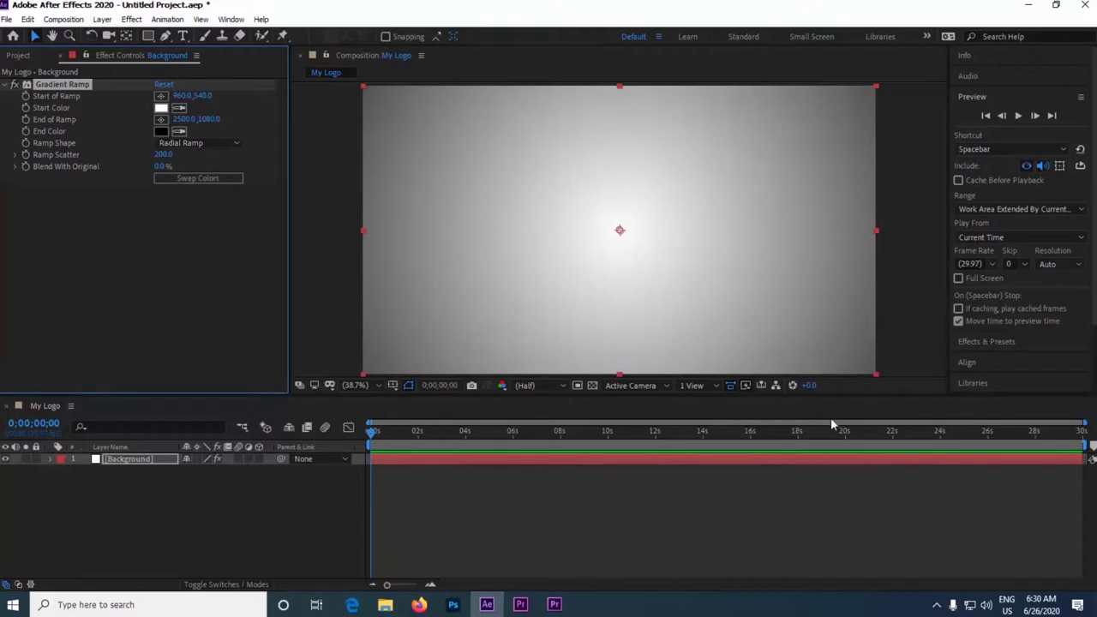
# Add Logo.psd to the composition above the Background layer and scale it to 25%.
pyautogui.click(23, 55)
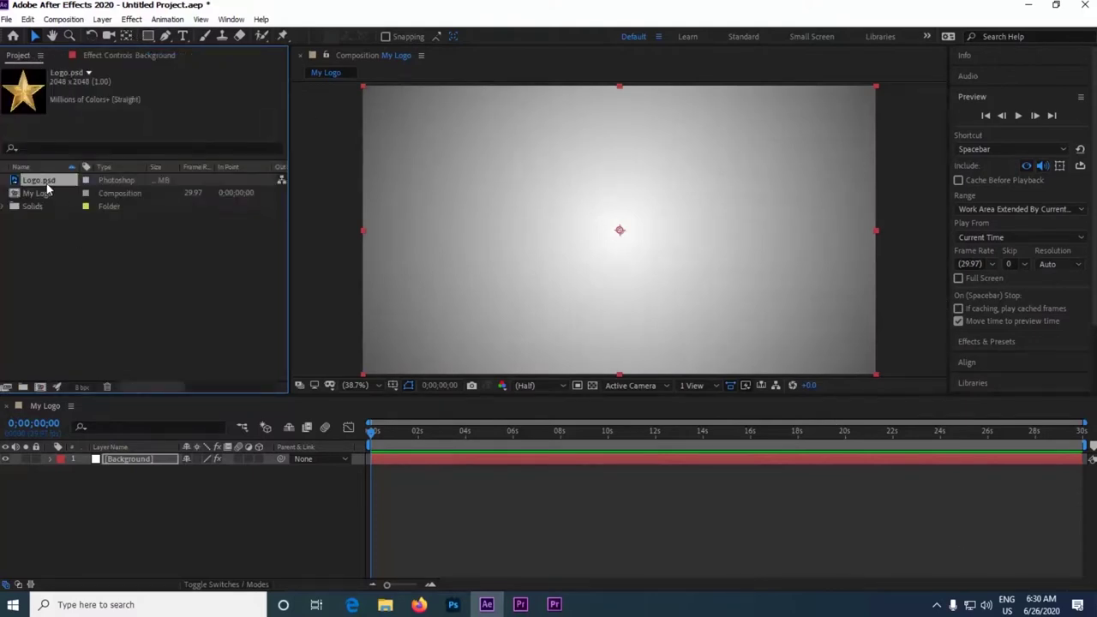
pyautogui.moveTo(47, 182); pyautogui.dragTo(120, 467)
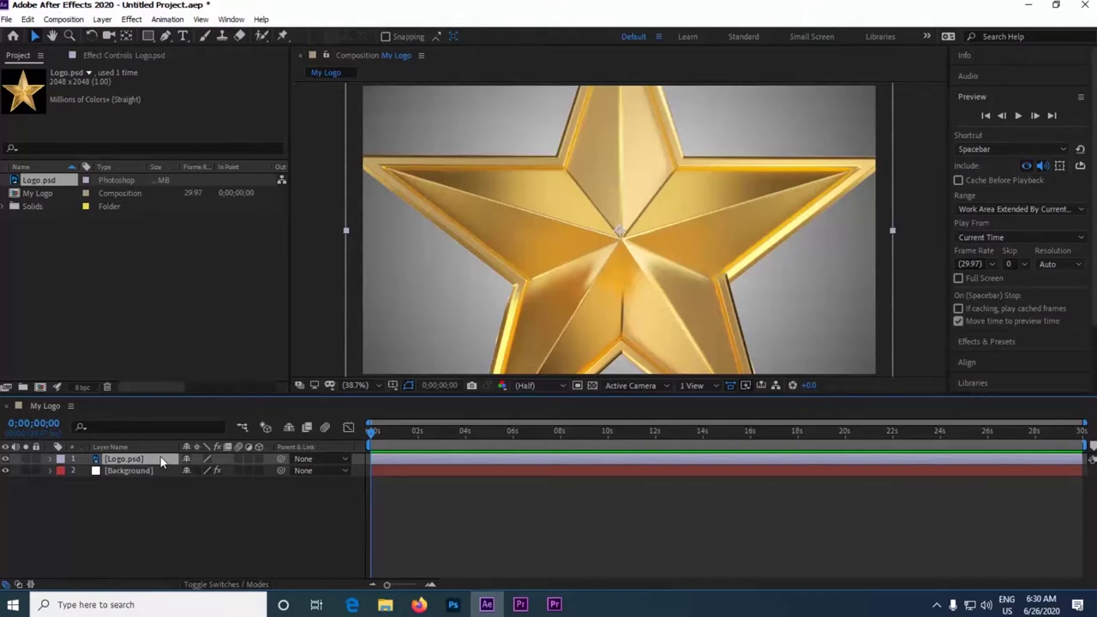
pyautogui.press('s')
pyautogui.moveTo(206, 477); pyautogui.dragTo(144, 459)
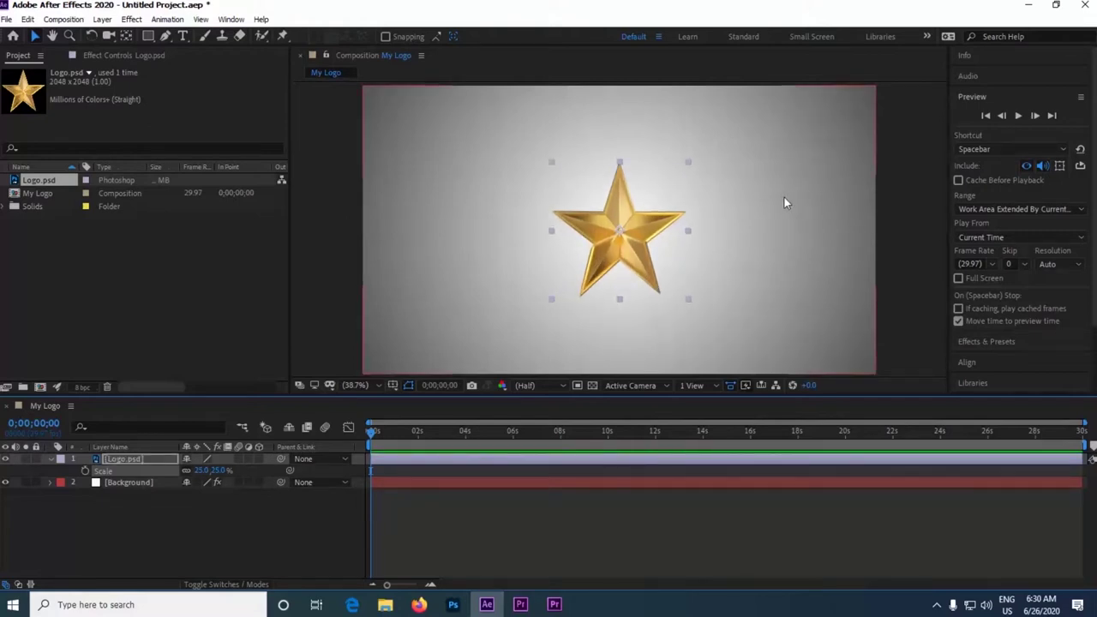
# Nudge the star logo straight up into the upper half of the frame.
pyautogui.hotkey('shift', 'Up')
pyautogui.hotkey('shift', 'Up')
pyautogui.hotkey('shift', 'Up')
pyautogui.hotkey('shift', 'Up')
pyautogui.hotkey('shift', 'Up')
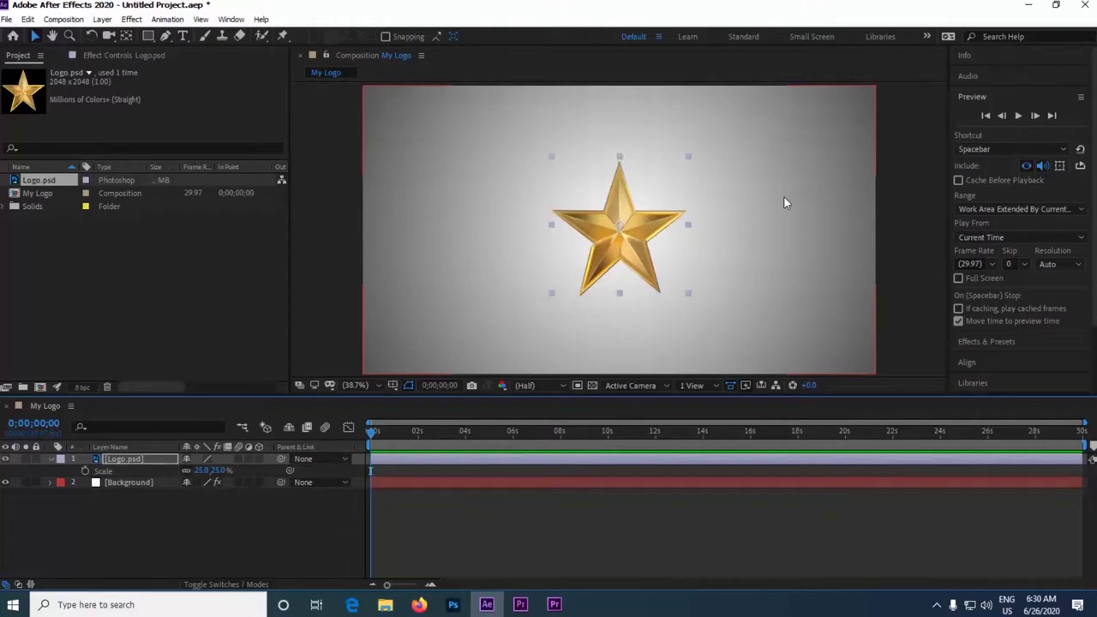
pyautogui.hotkey('shift', 'Up')
pyautogui.hotkey('shift', 'Up')
pyautogui.hotkey('shift', 'Up')
pyautogui.hotkey('shift', 'Up')
pyautogui.hotkey('shift', 'Up')
pyautogui.hotkey('shift', 'Up')
pyautogui.hotkey('shift', 'Up')
pyautogui.hotkey('shift', 'Up')
pyautogui.hotkey('shift', 'Up')
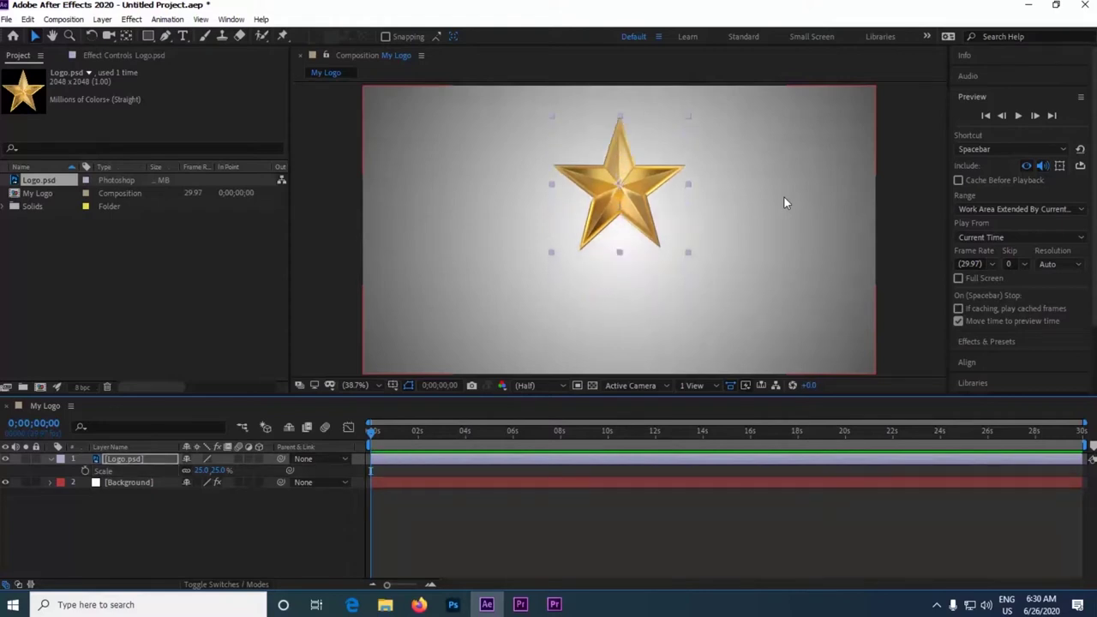
pyautogui.hotkey('shift', 'Up')
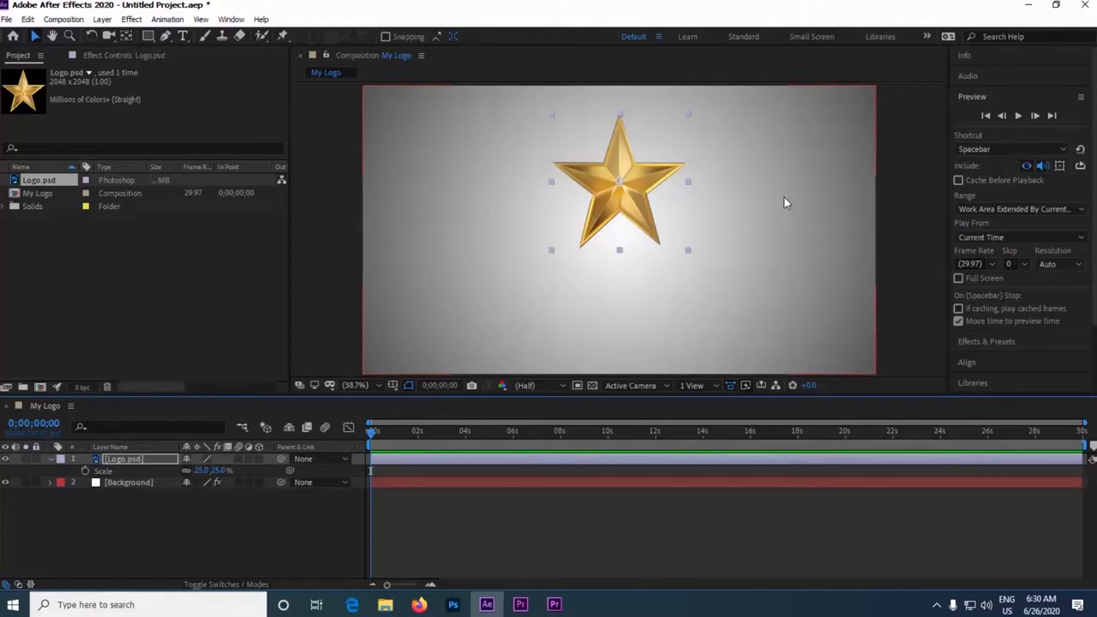
pyautogui.hotkey('shift', 'Up')
pyautogui.hotkey('shift', 'Up')
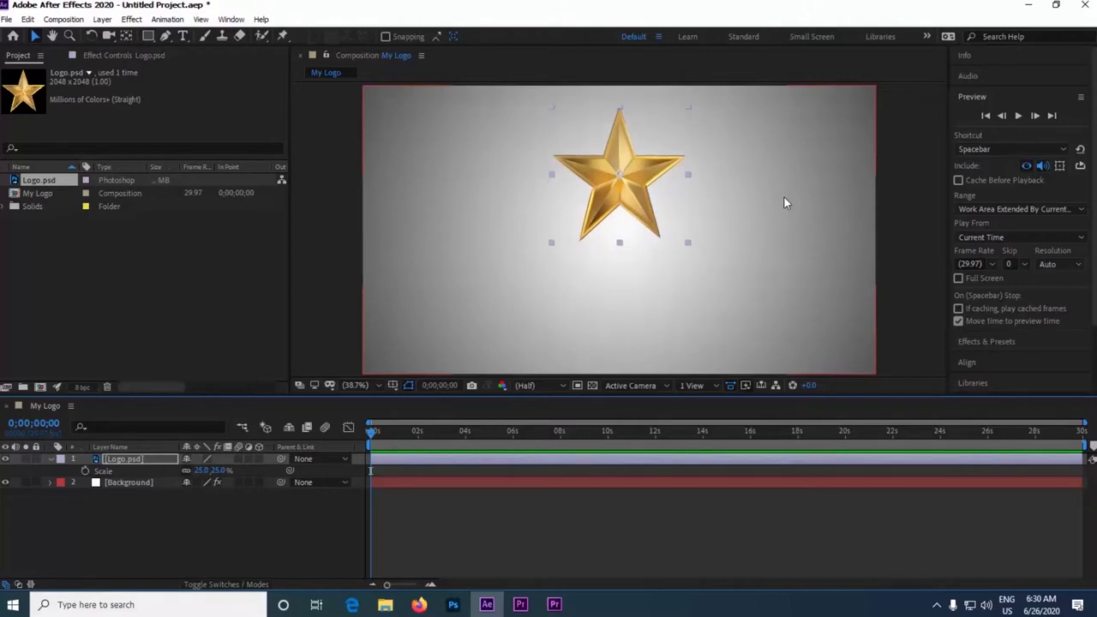
# Create a white solid layer named Logo Particular above the logo layer.
pyautogui.rightClick(97, 518)
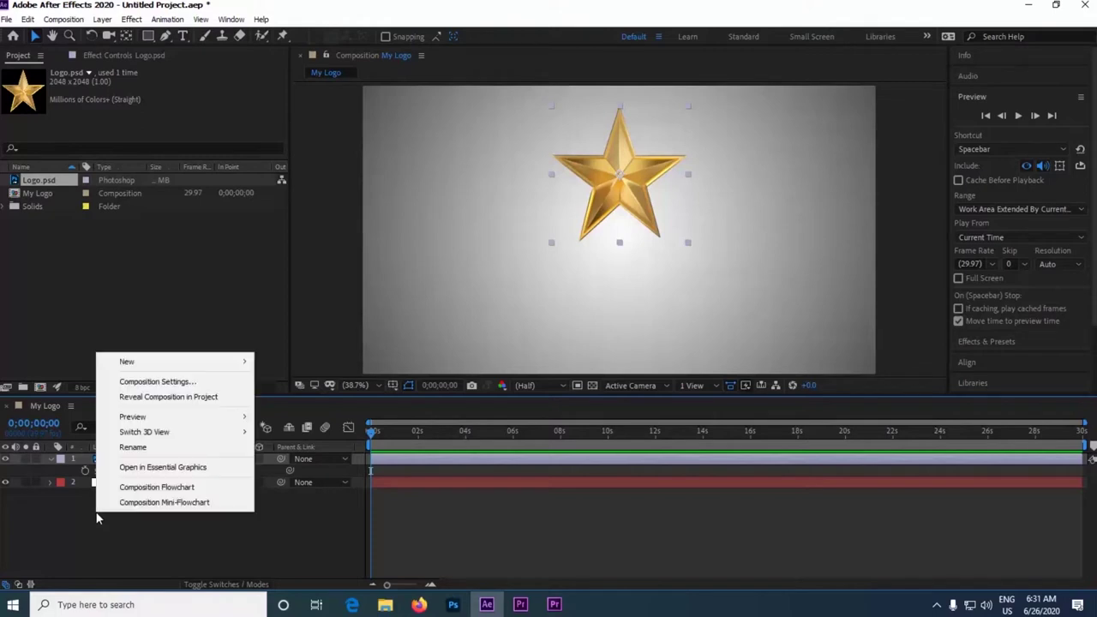
pyautogui.moveTo(145, 364)
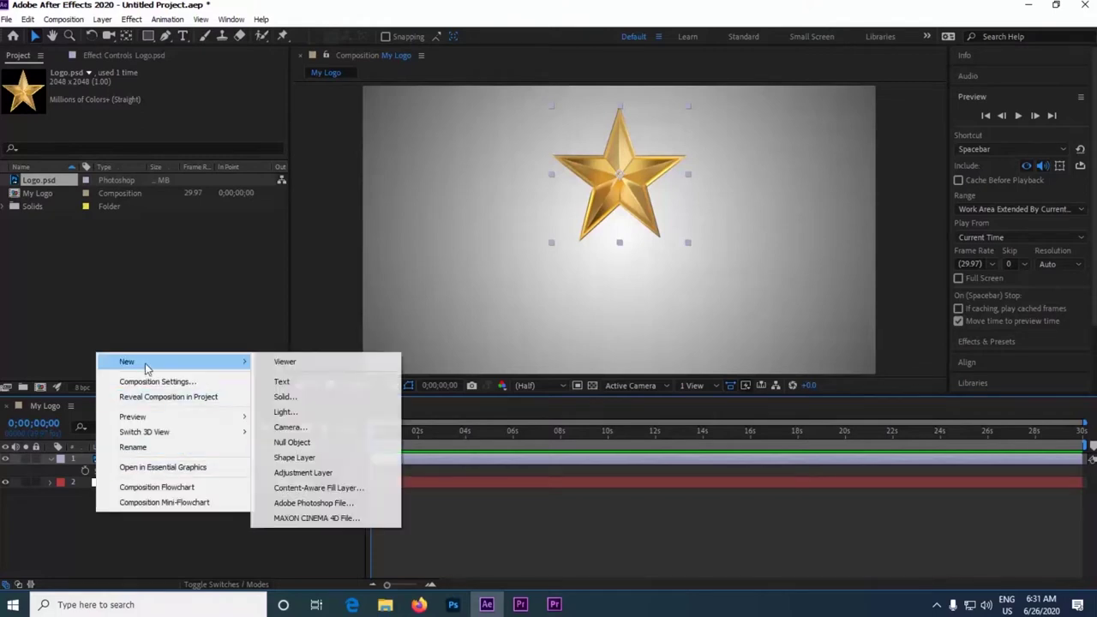
pyautogui.click(331, 392)
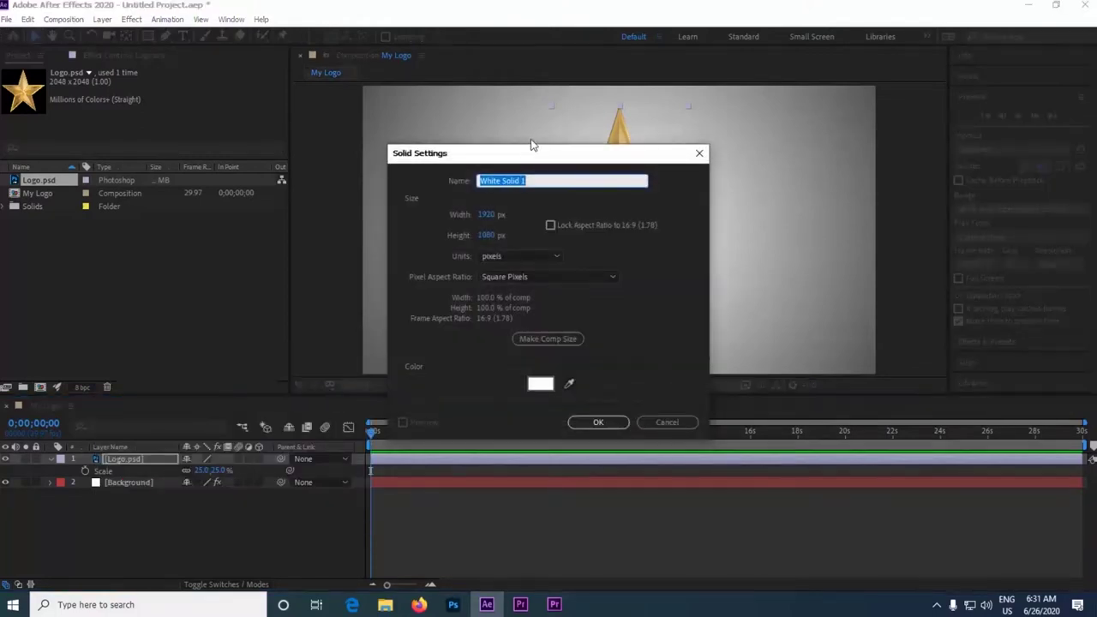
pyautogui.write('Logo Particular')
pyautogui.click(598, 421)
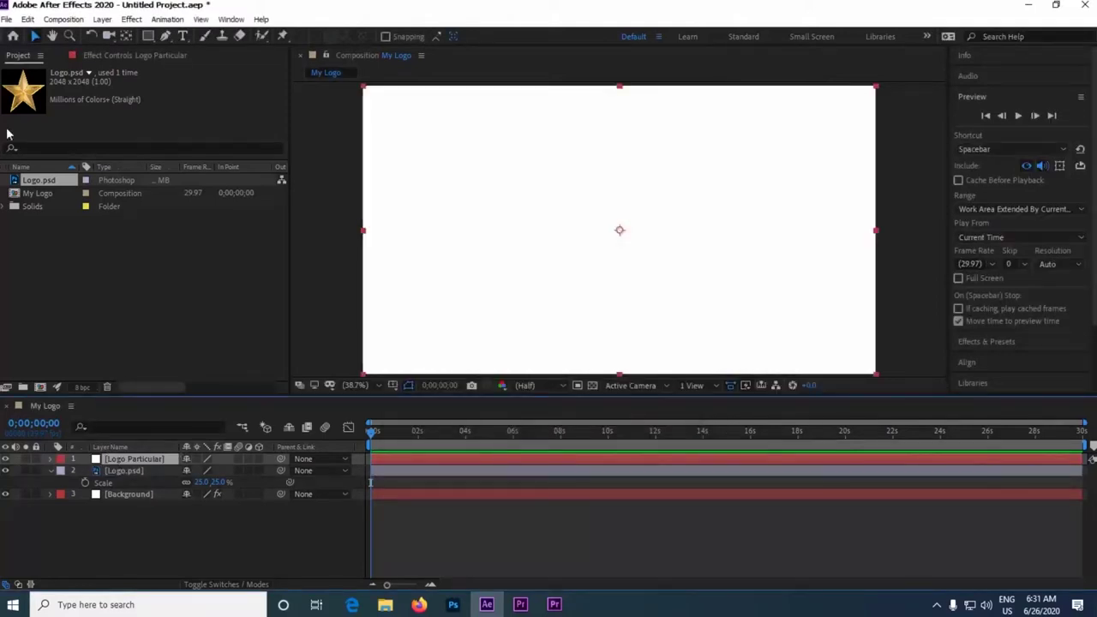
# Apply the RG Trapcode Particular effect to the Logo Particular layer.
pyautogui.click(134, 20)
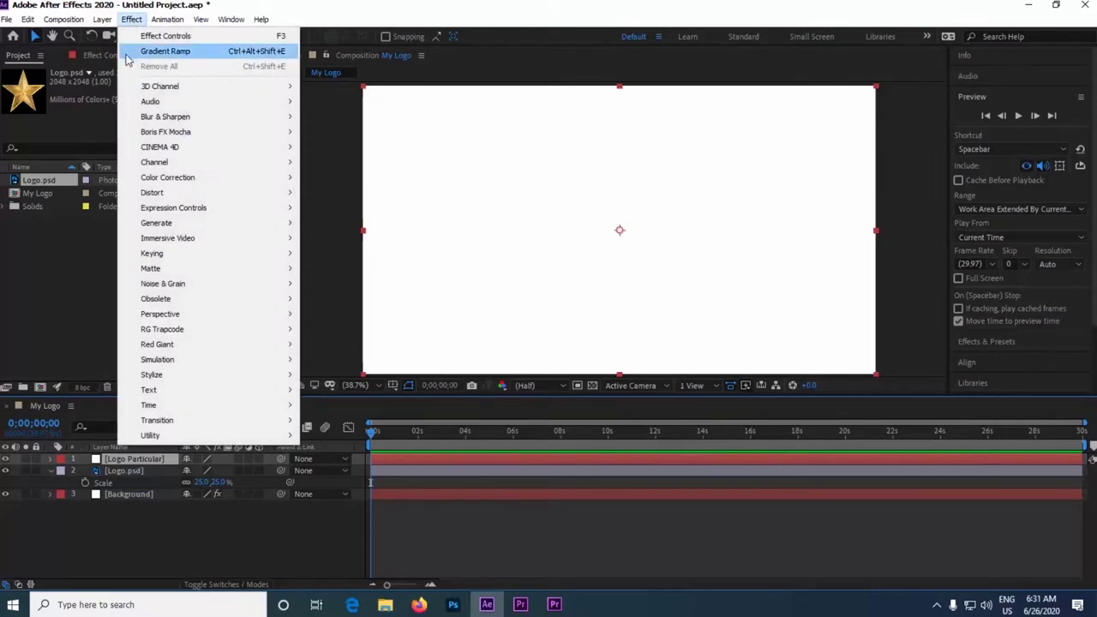
pyautogui.moveTo(210, 331)
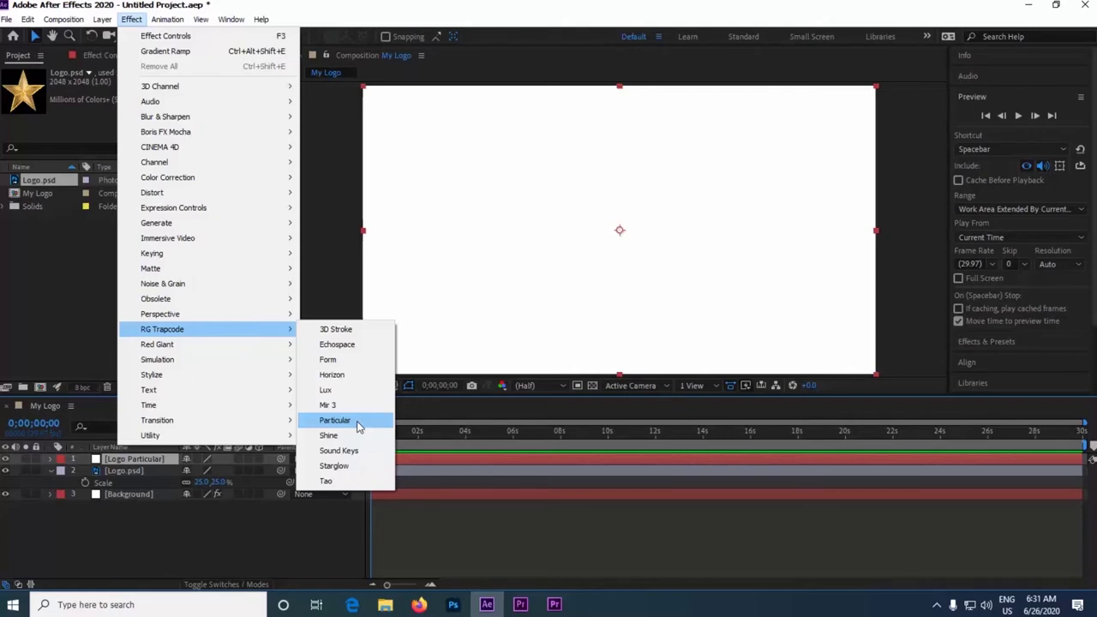
pyautogui.click(358, 427)
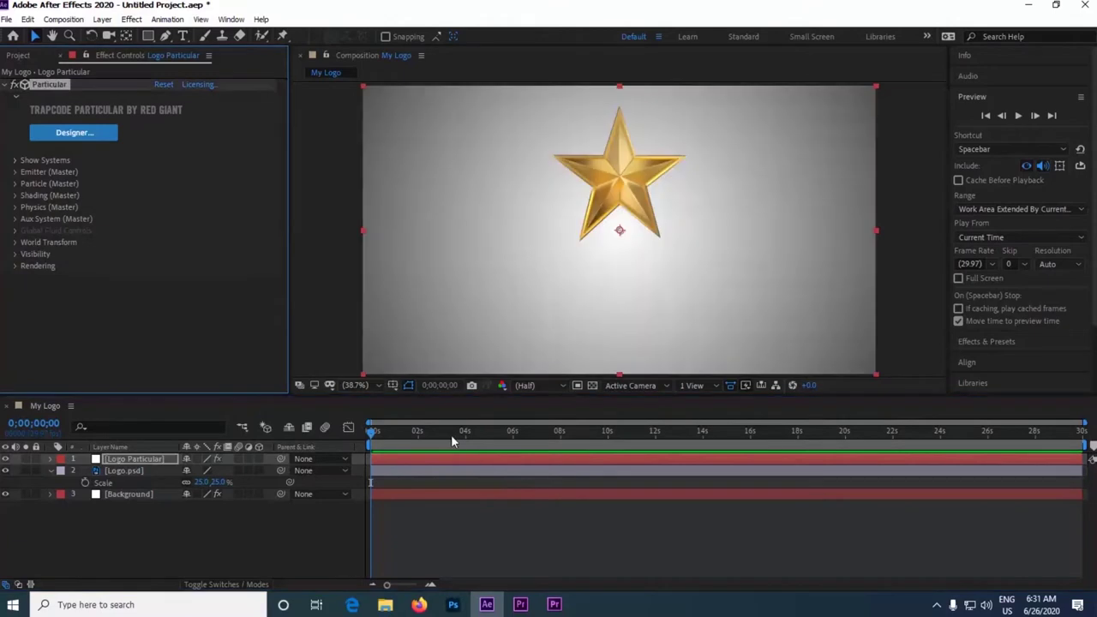
# Set Particular's master emitter type to Layer.
pyautogui.click(16, 172)
pyautogui.scroll(-1, 17, 178)
pyautogui.click(176, 152)
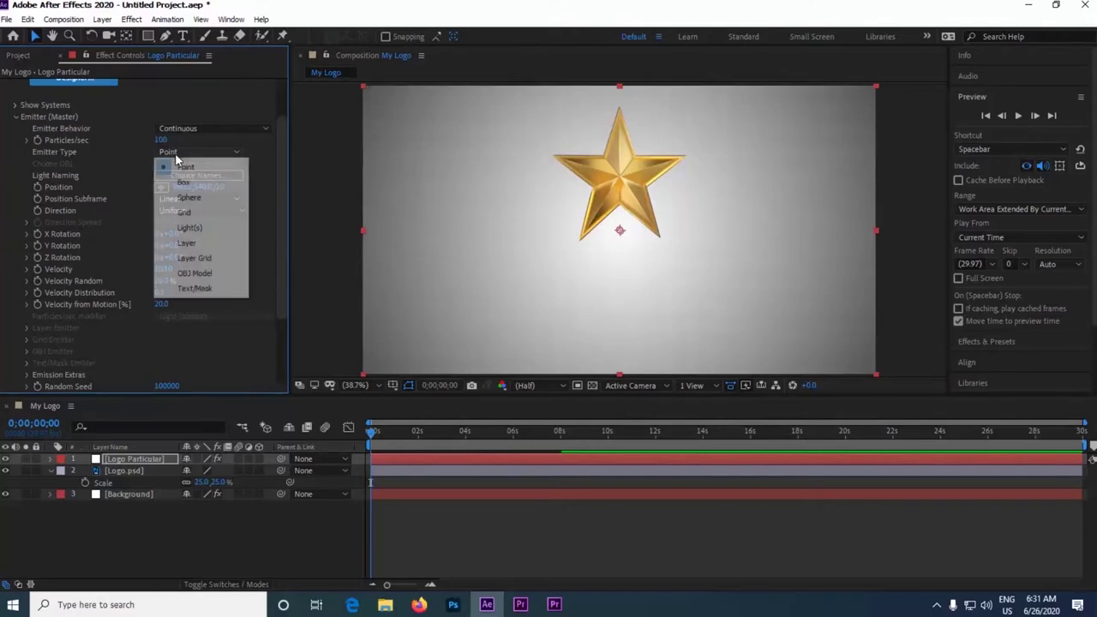
pyautogui.click(194, 244)
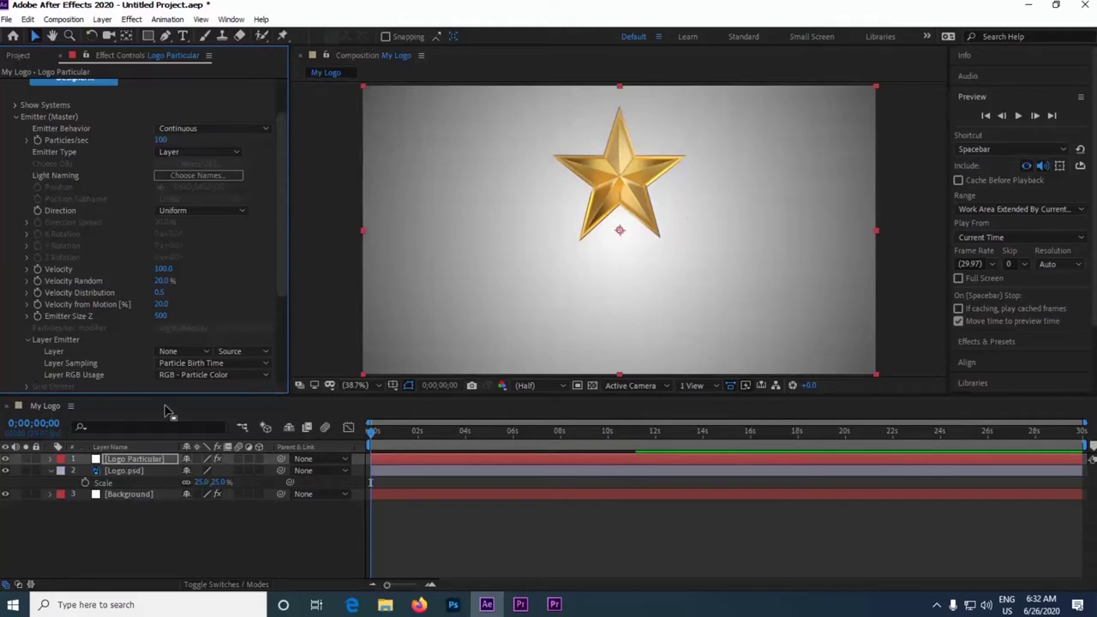
# Make the Logo.psd layer 3D and assign it as Particular's layer emitter.
pyautogui.click(260, 470)
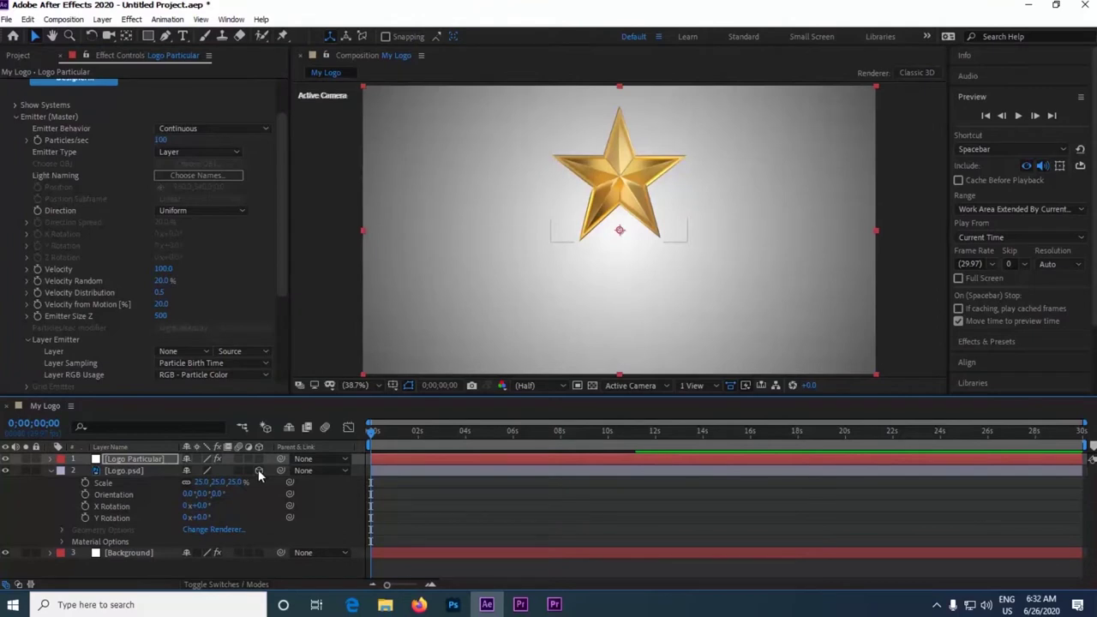
pyautogui.click(193, 352)
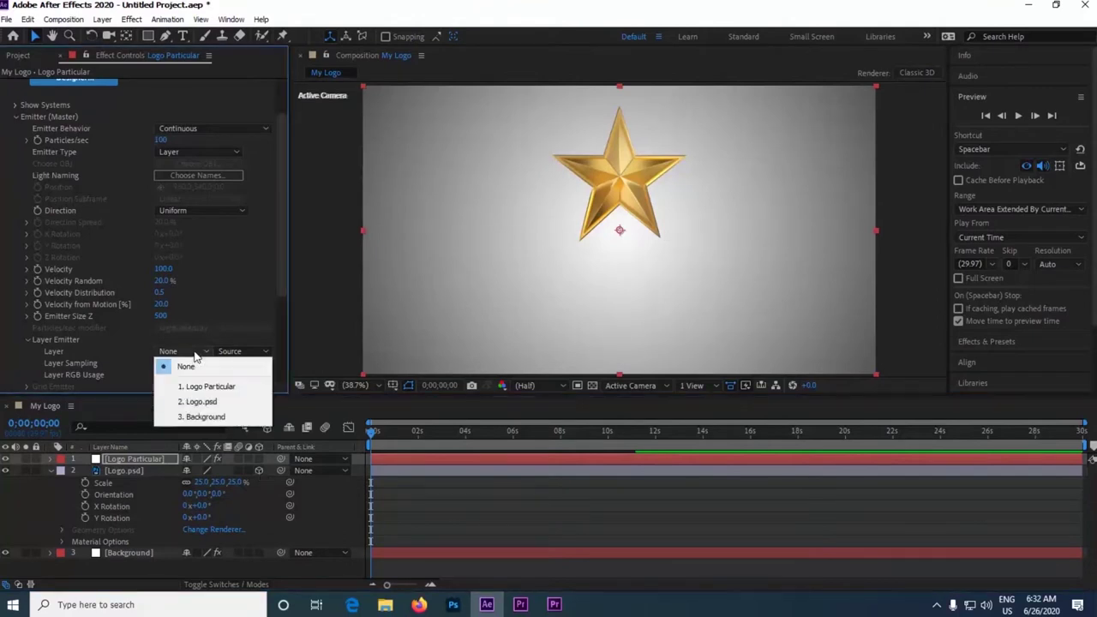
pyautogui.click(198, 402)
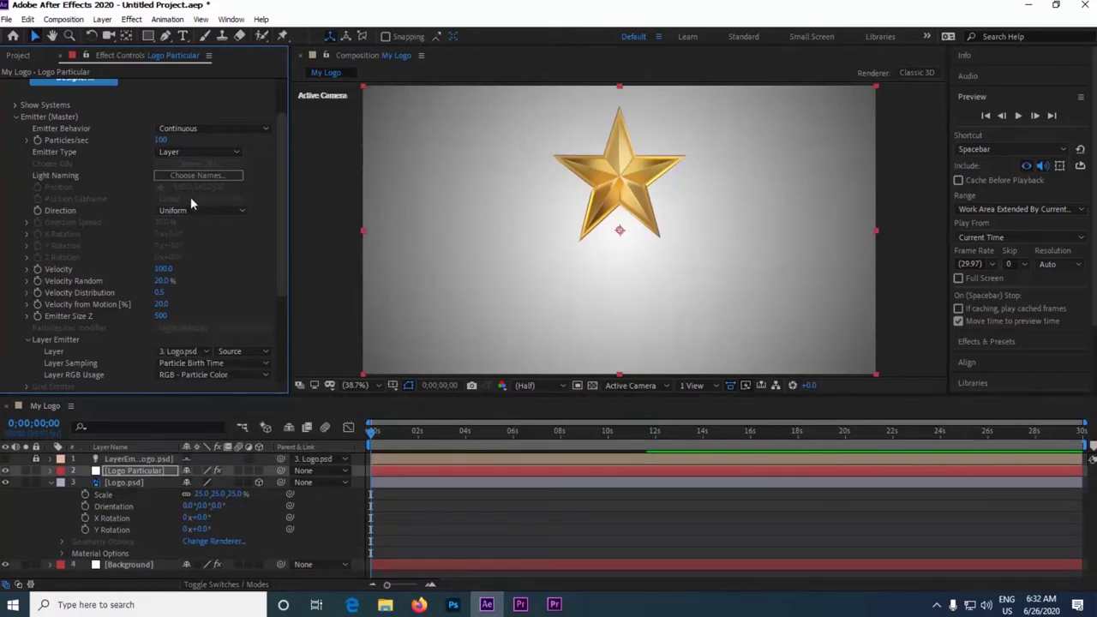
# Set the emitter's particles per second to 50000.
pyautogui.scroll(2, 277, 187)
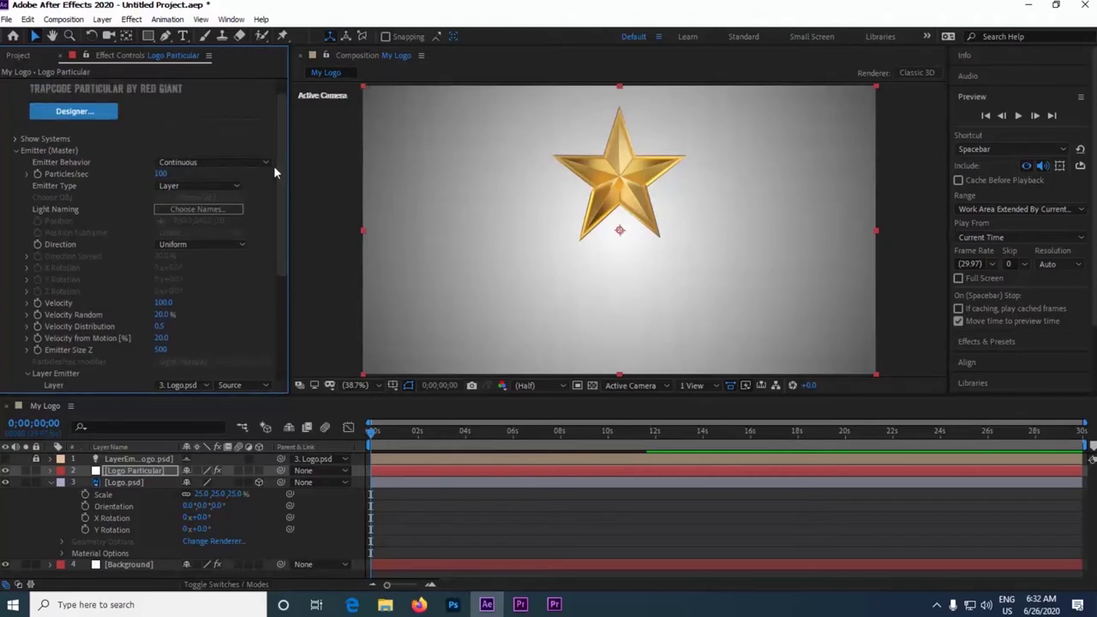
pyautogui.click(163, 174)
pyautogui.write('50000')
pyautogui.press('Return')
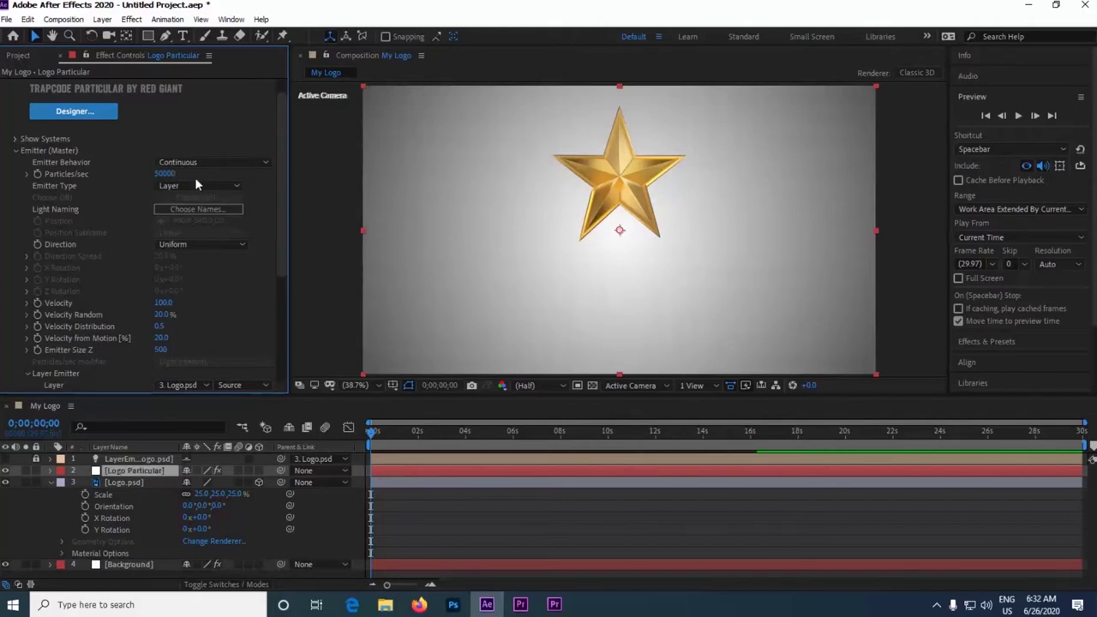
# Set the emitter's Velocity, Velocity Random, Velocity Distribution, Velocity from Motion and Emitter Size Z all to 0.
pyautogui.click(168, 306)
pyautogui.click(165, 302)
pyautogui.write('0')
pyautogui.click(161, 315)
pyautogui.write('0')
pyautogui.click(163, 327)
pyautogui.write('0')
pyautogui.click(162, 338)
pyautogui.write('0')
pyautogui.click(163, 350)
pyautogui.write('0')
pyautogui.press('Return')
# Set the master particle's life to 7 seconds, sphere feather to 0, size to 10 and size random to 35%.
pyautogui.moveTo(280, 198); pyautogui.dragTo(279, 303)
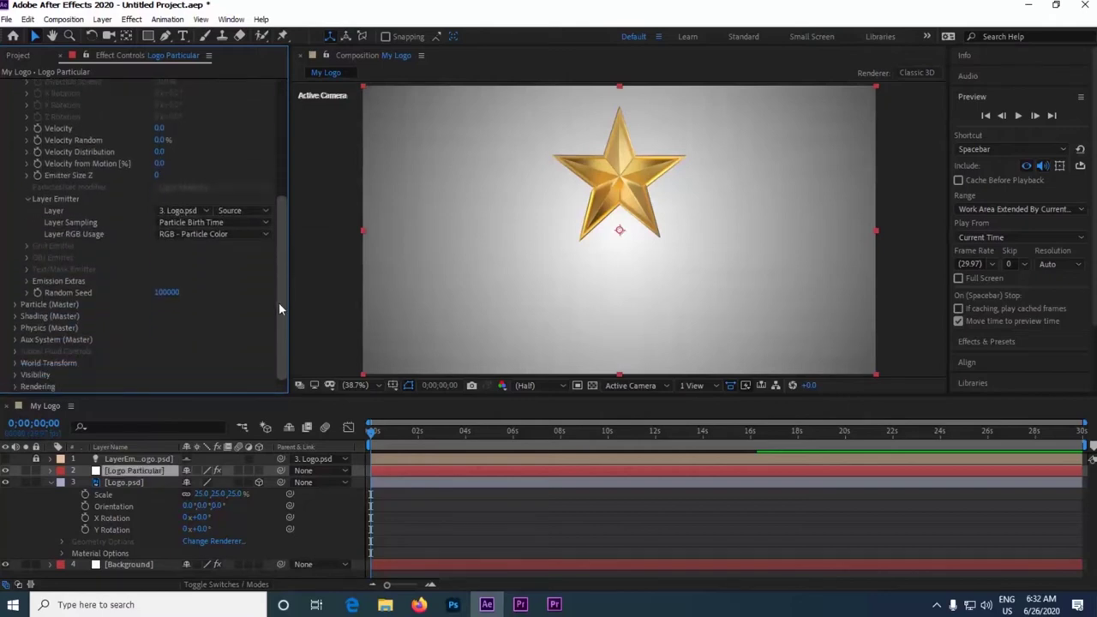
pyautogui.click(13, 305)
pyautogui.scroll(-5, 14, 305)
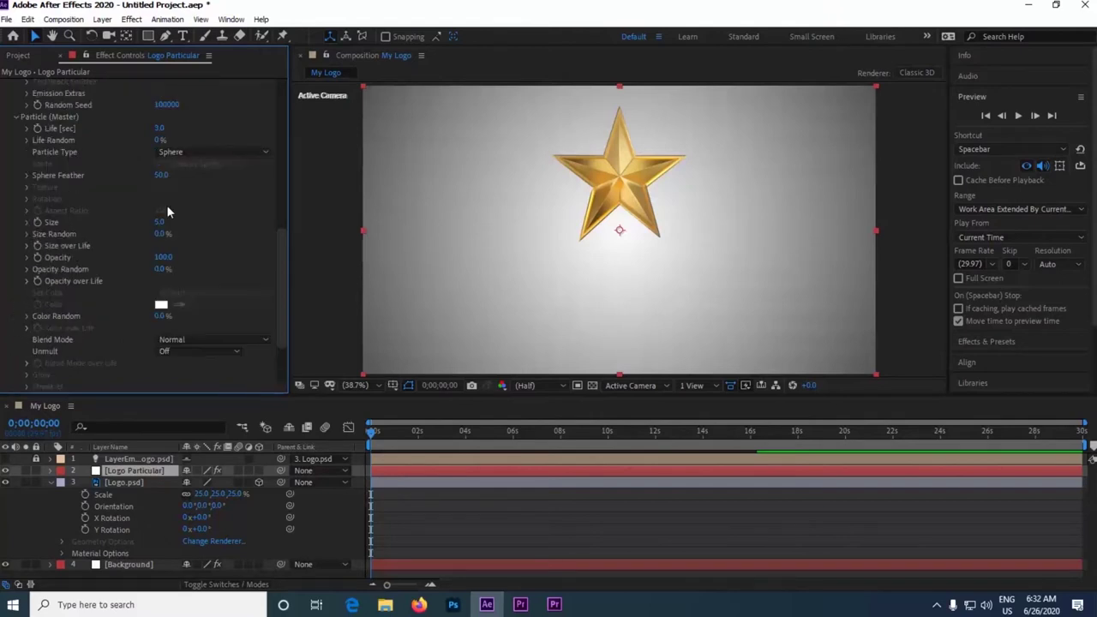
pyautogui.click(163, 129)
pyautogui.write('7')
pyautogui.click(163, 177)
pyautogui.click(159, 223)
pyautogui.write('10')
pyautogui.click(159, 235)
pyautogui.write('35')
pyautogui.press('Return')
# Apply the trapezoid preset to Size over Life and redraw its curve near full height from end to start.
pyautogui.click(26, 246)
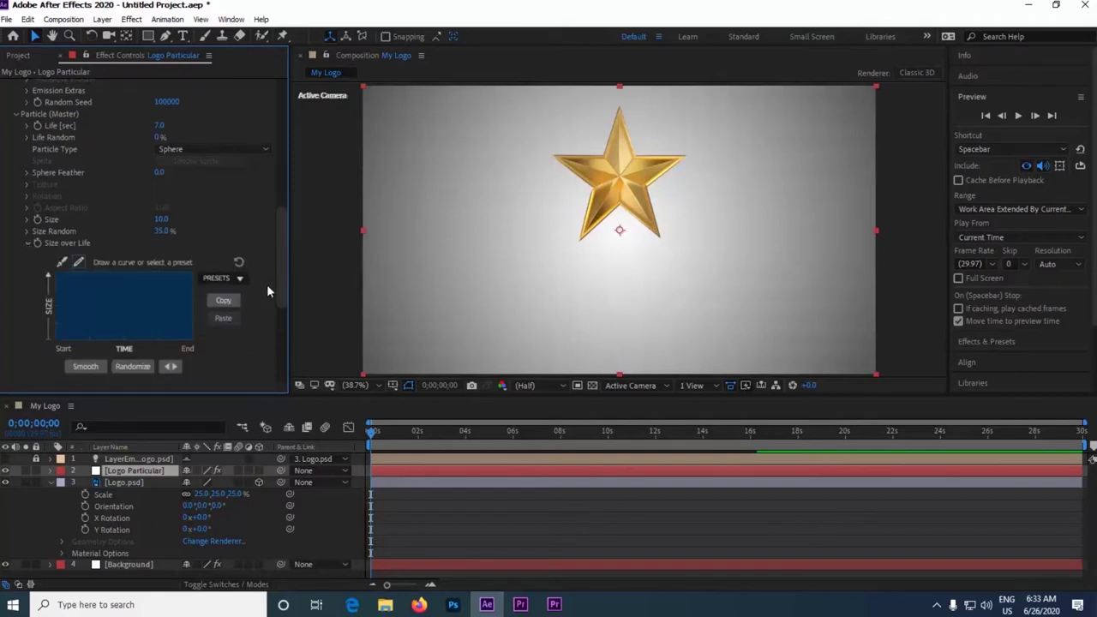
pyautogui.click(240, 281)
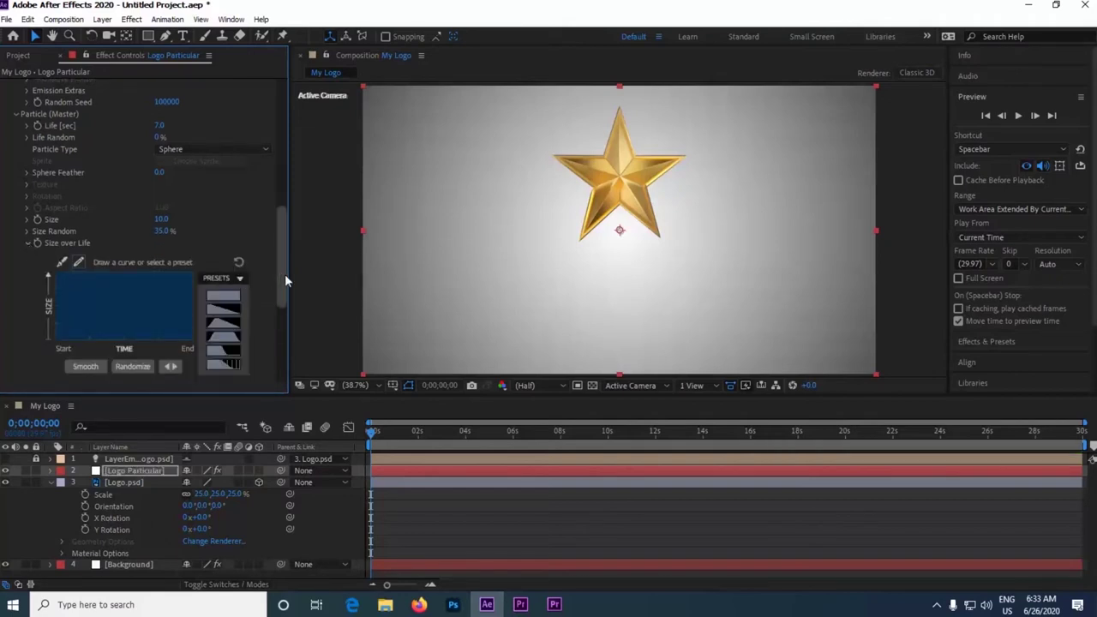
pyautogui.moveTo(290, 283)
pyautogui.mouseDown()
pyautogui.moveTo(210, 278)
pyautogui.moveTo(280, 287)
pyautogui.mouseUp()
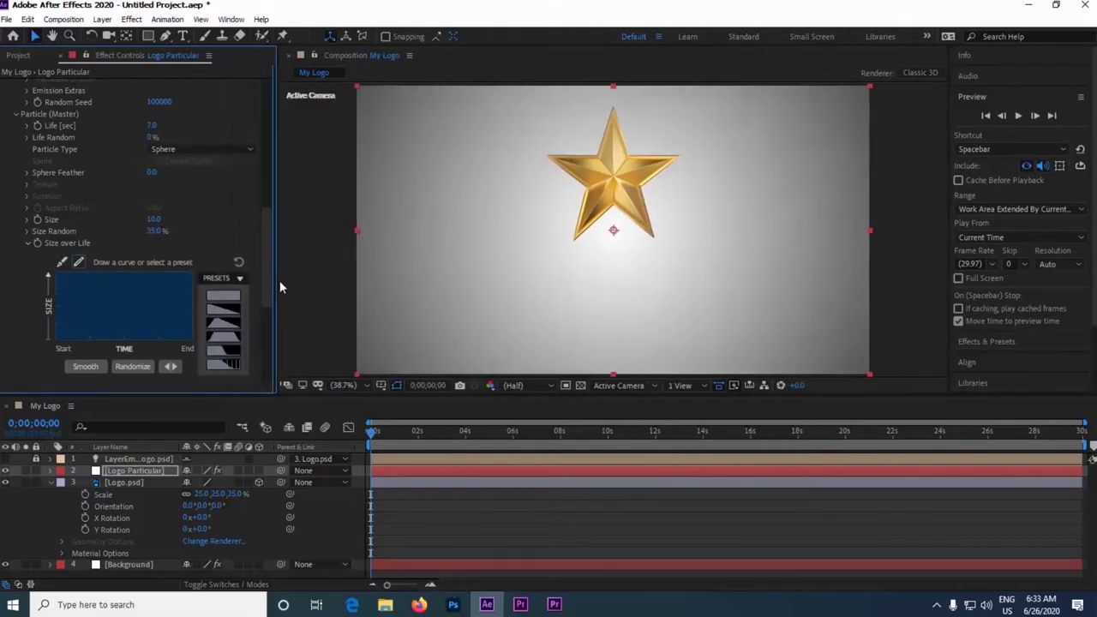
pyautogui.click(228, 338)
pyautogui.moveTo(185, 277); pyautogui.dragTo(54, 287)
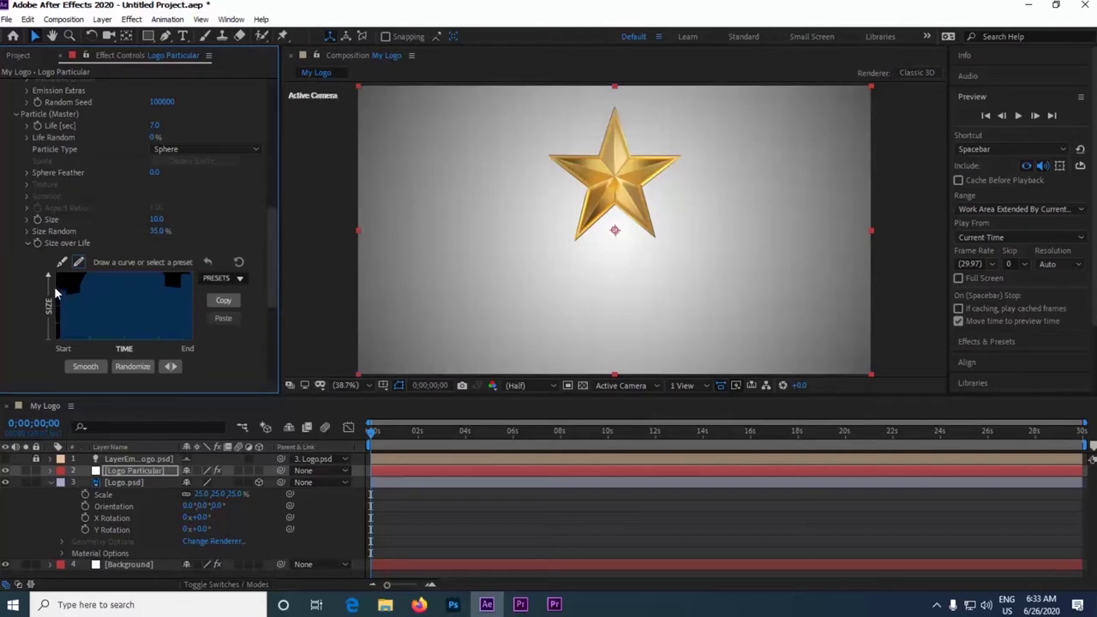
# Apply the trapezoid preset to Opacity over Life, then redraw the early part of the curve and smooth it.
pyautogui.moveTo(276, 228); pyautogui.dragTo(267, 294)
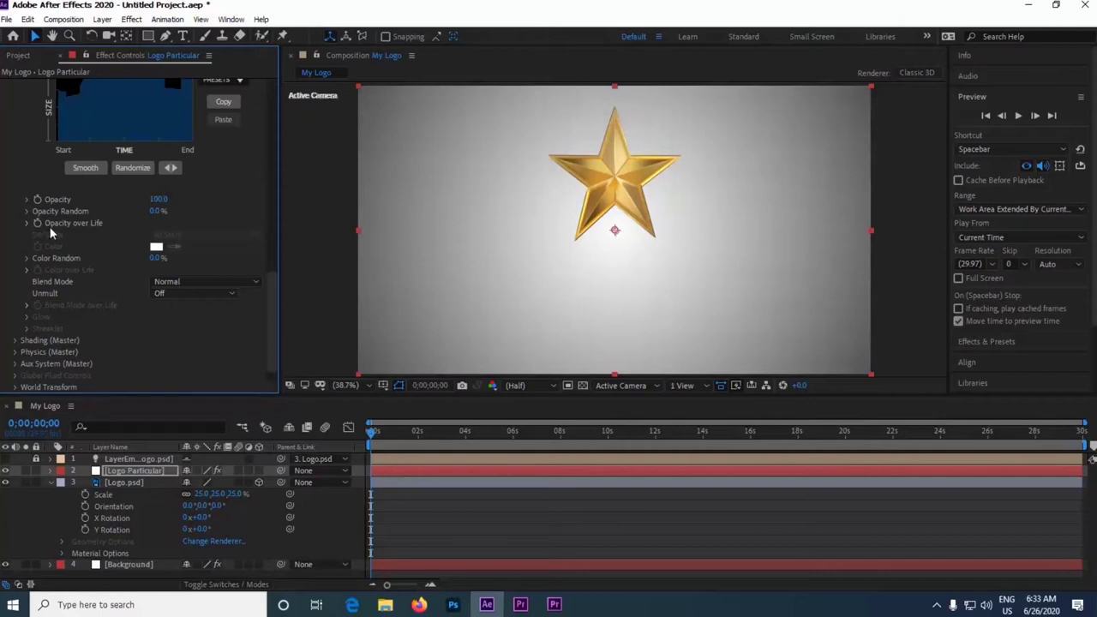
pyautogui.click(28, 224)
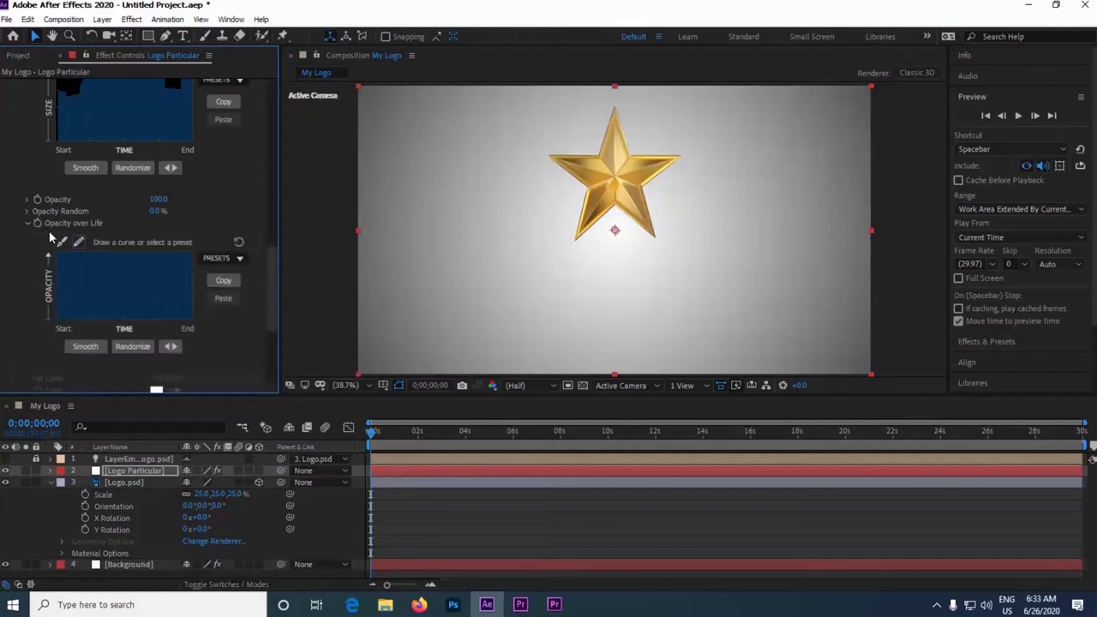
pyautogui.click(229, 259)
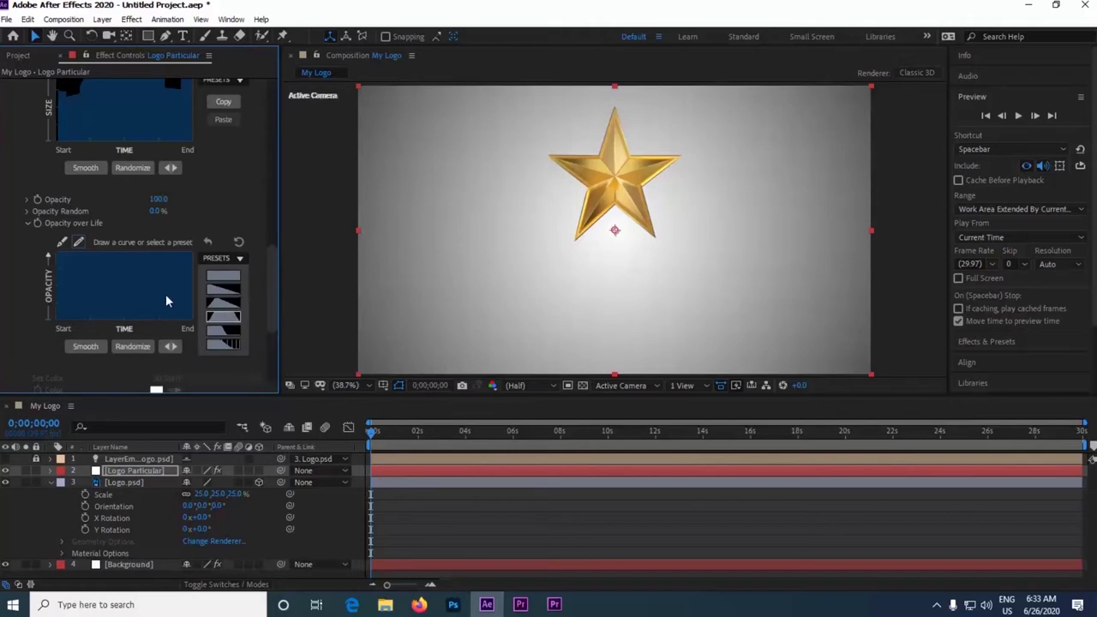
pyautogui.click(223, 315)
pyautogui.moveTo(88, 266)
pyautogui.mouseDown()
pyautogui.moveTo(33, 283)
pyautogui.moveTo(89, 264)
pyautogui.mouseUp()
pyautogui.click(85, 346)
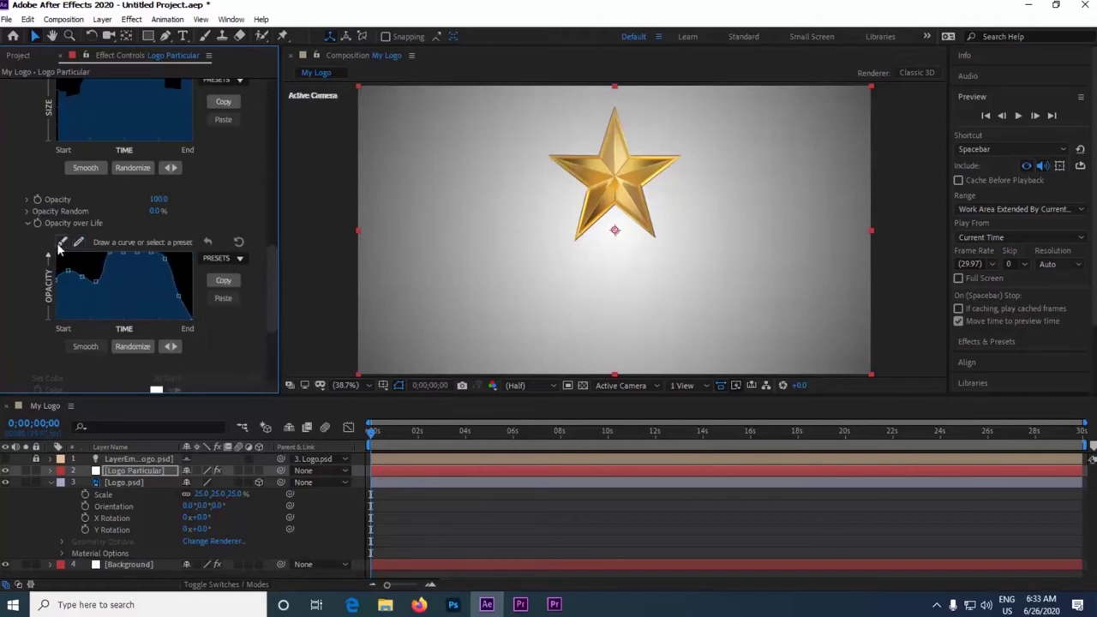
pyautogui.click(84, 252)
# Collapse Particular's Emitter and Particle groups and the Logo.psd layer's properties.
pyautogui.moveTo(272, 258); pyautogui.dragTo(262, 104)
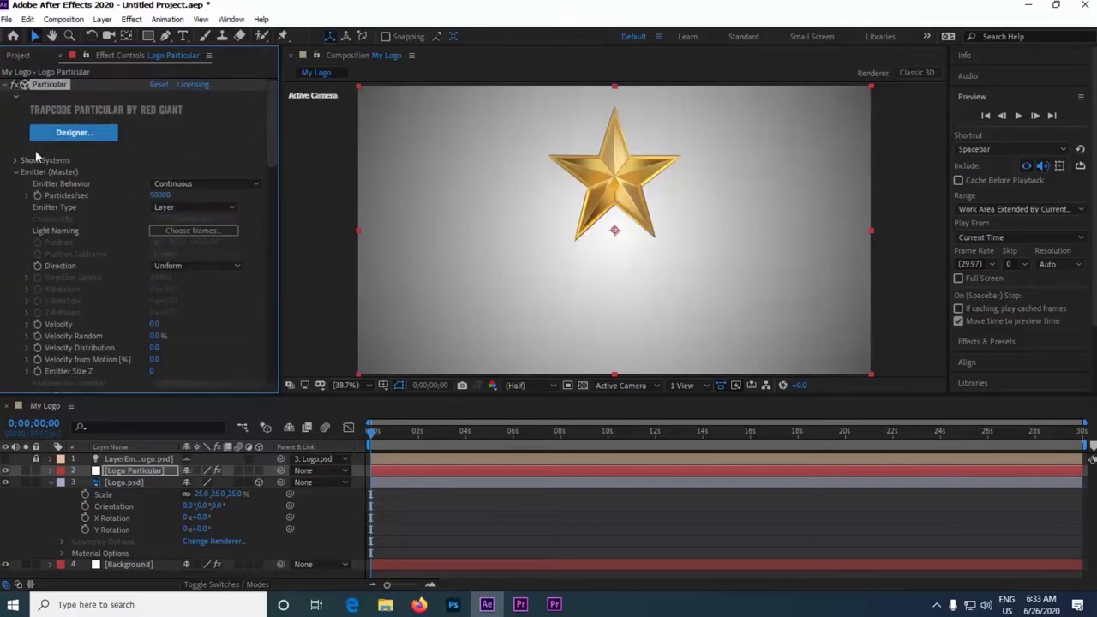
pyautogui.click(17, 171)
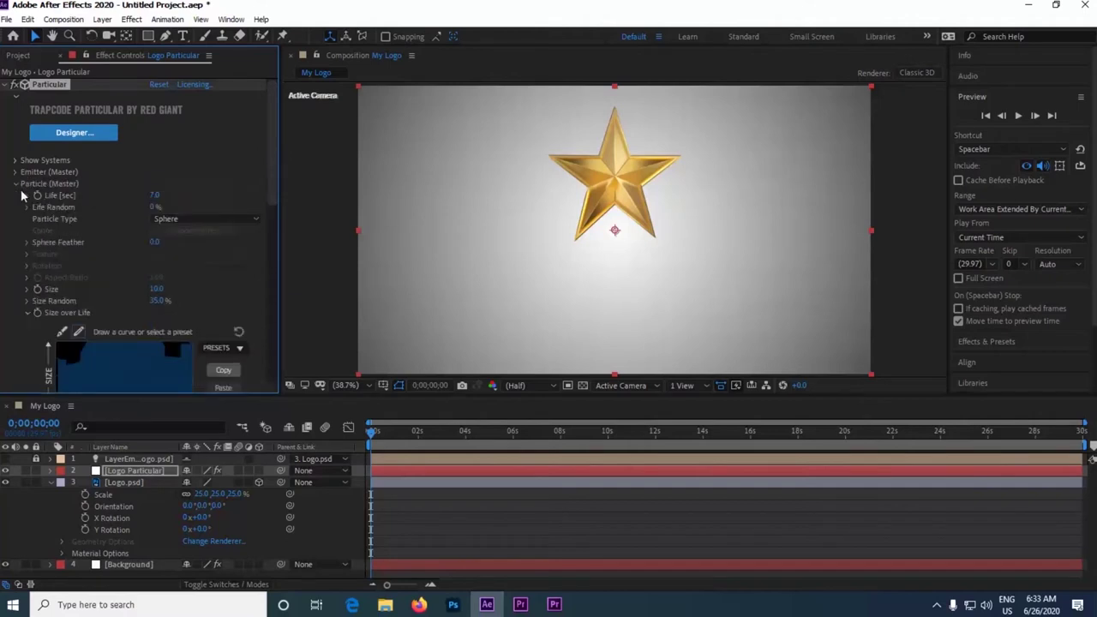
pyautogui.click(14, 183)
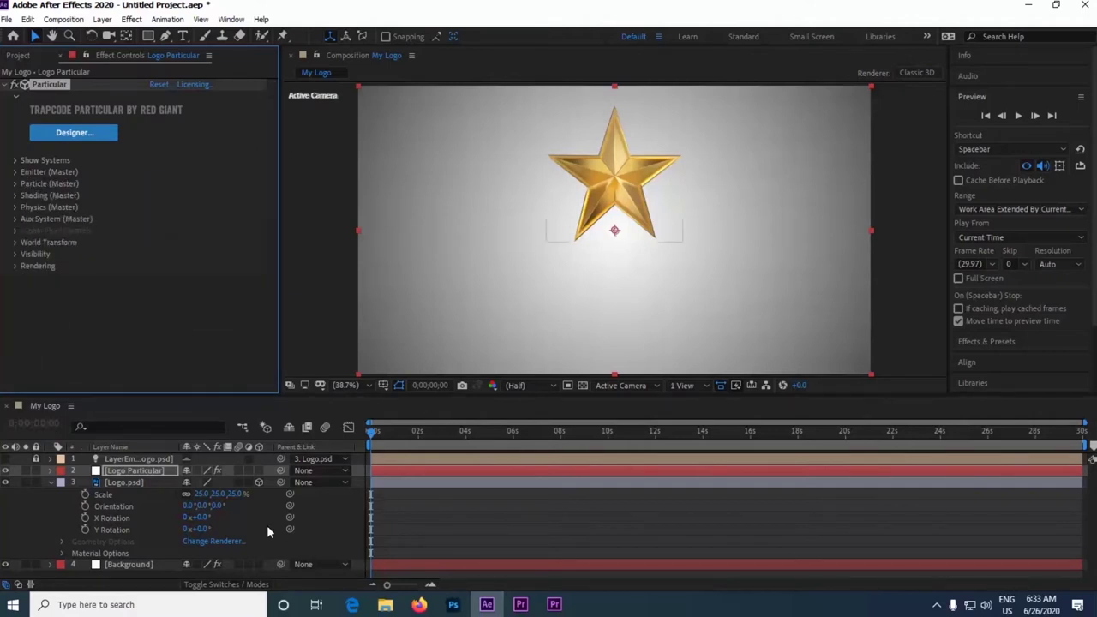
pyautogui.click(50, 481)
# Create a white 1920 x 1080 px solid layer named Floor.
pyautogui.rightClick(143, 522)
pyautogui.moveTo(190, 372)
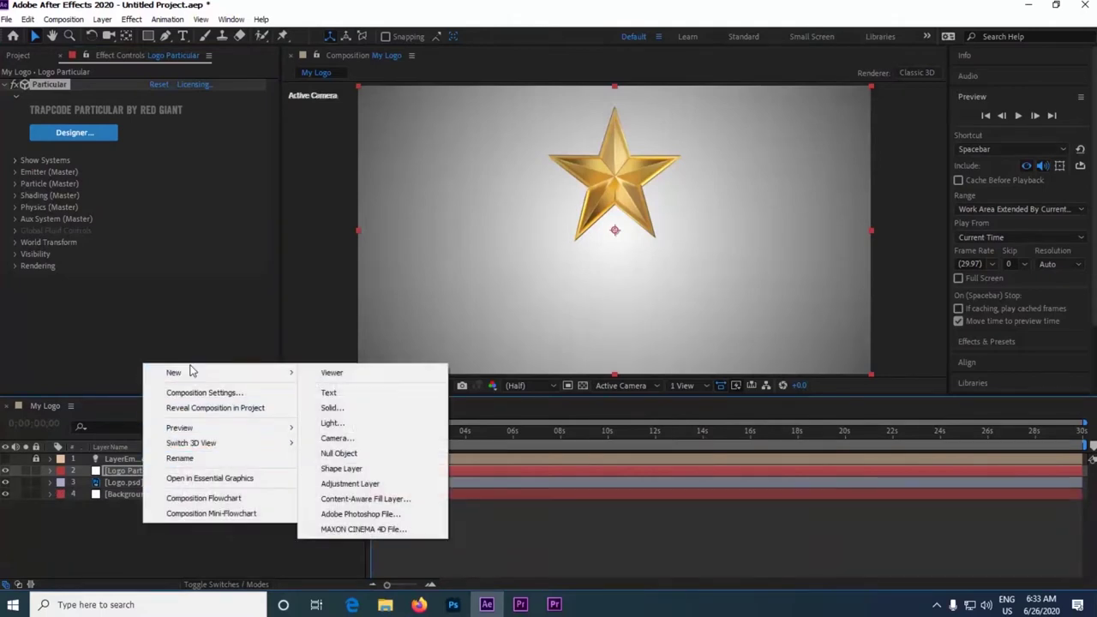
pyautogui.click(333, 408)
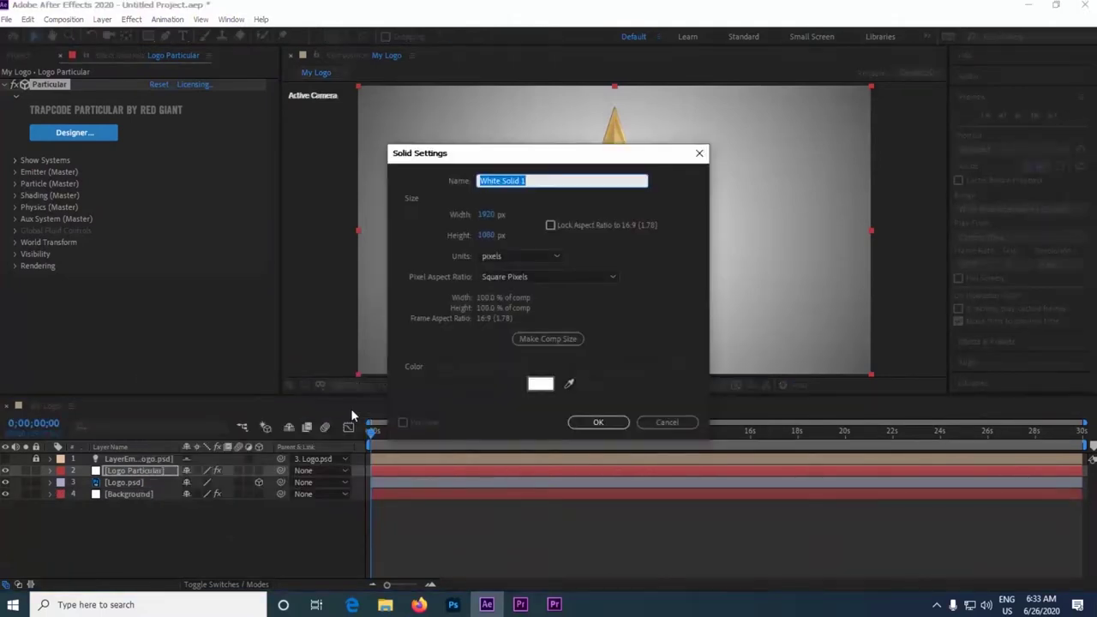
pyautogui.write('Floor')
pyautogui.click(583, 422)
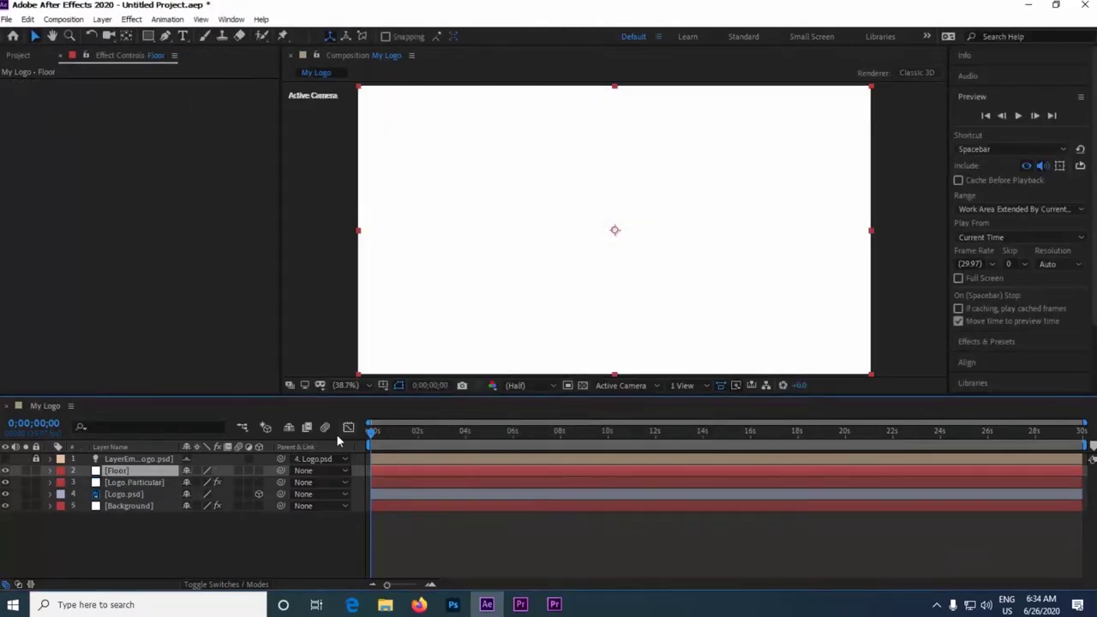
# Make the Floor layer 3D and set its X Rotation to -90°.
pyautogui.click(259, 471)
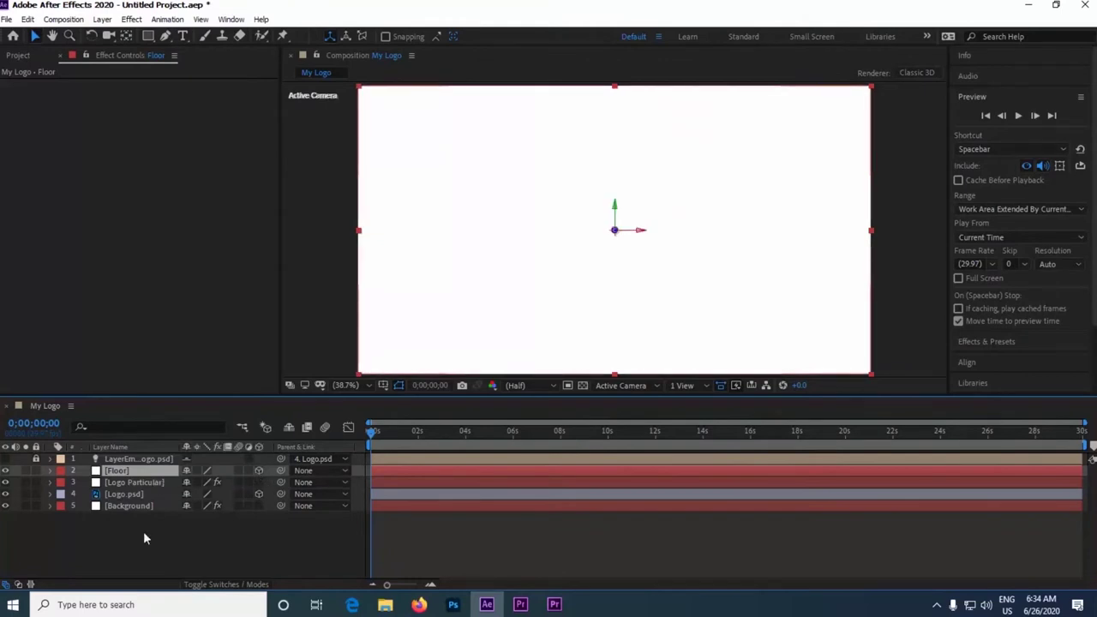
pyautogui.press('r')
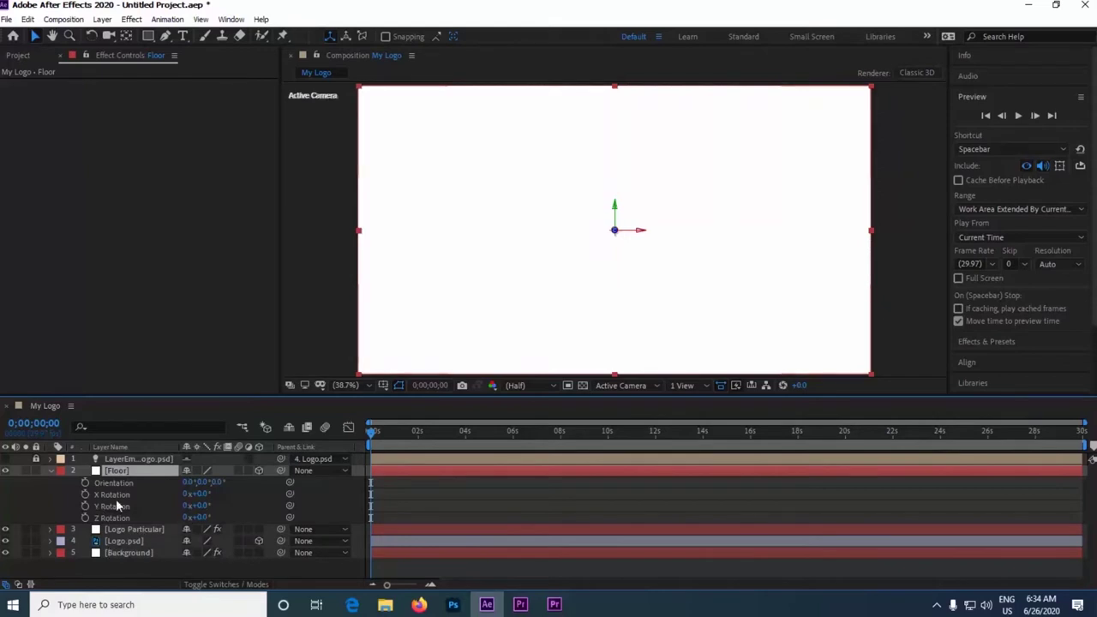
pyautogui.click(202, 495)
pyautogui.write('1')
pyautogui.write('-90')
pyautogui.press('Return')
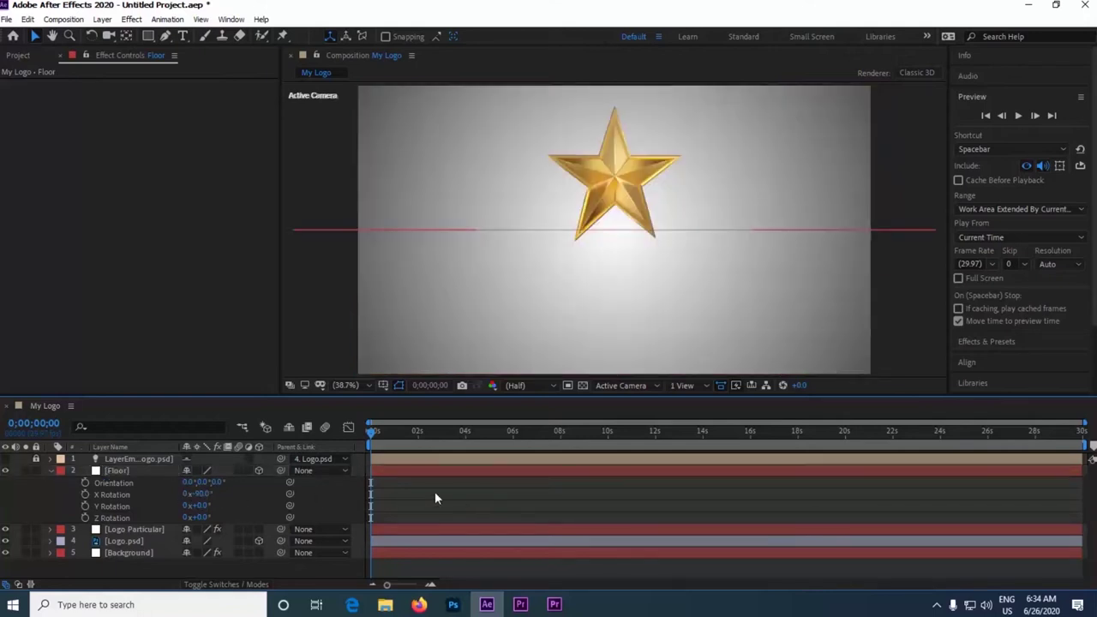
# Lower the Floor plane to the bottom part of the frame and place its layer below Background.
pyautogui.click(403, 472)
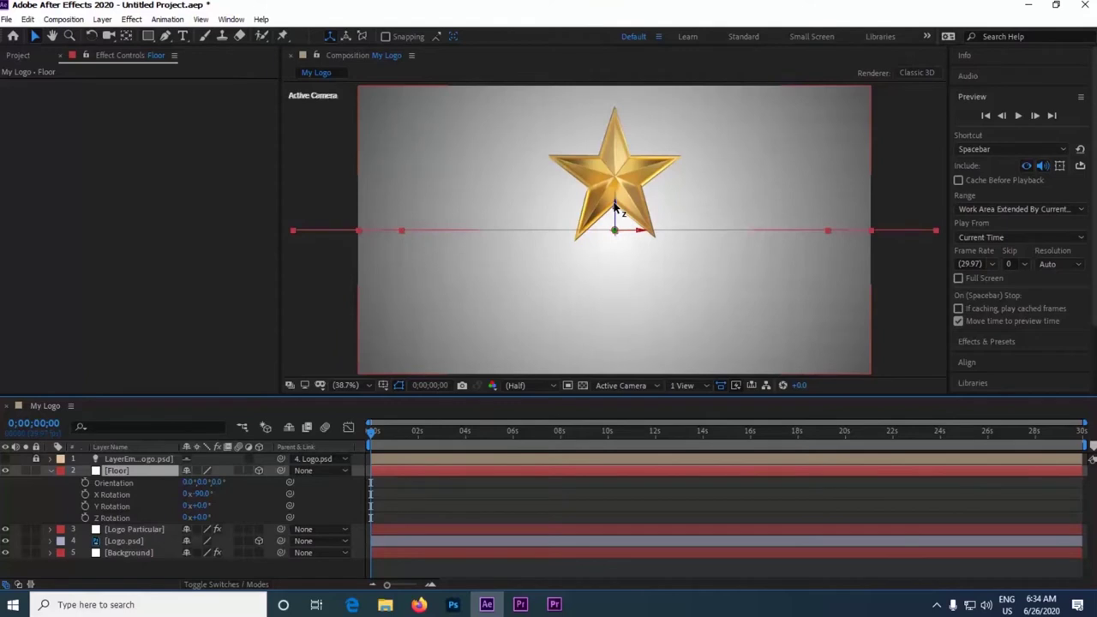
pyautogui.moveTo(615, 208); pyautogui.dragTo(617, 340)
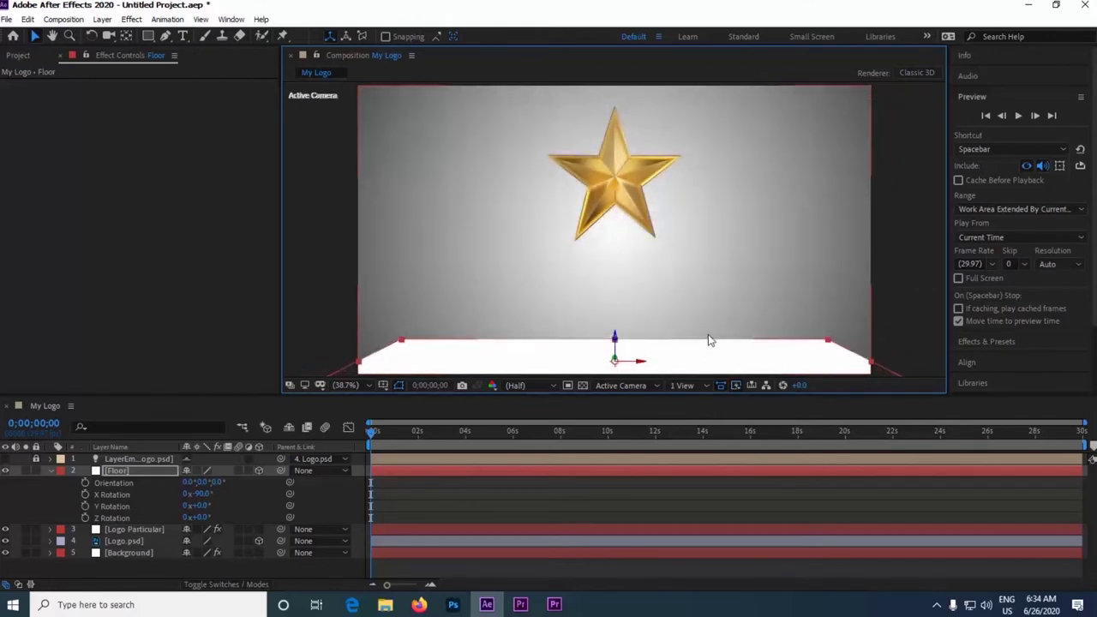
pyautogui.click(49, 470)
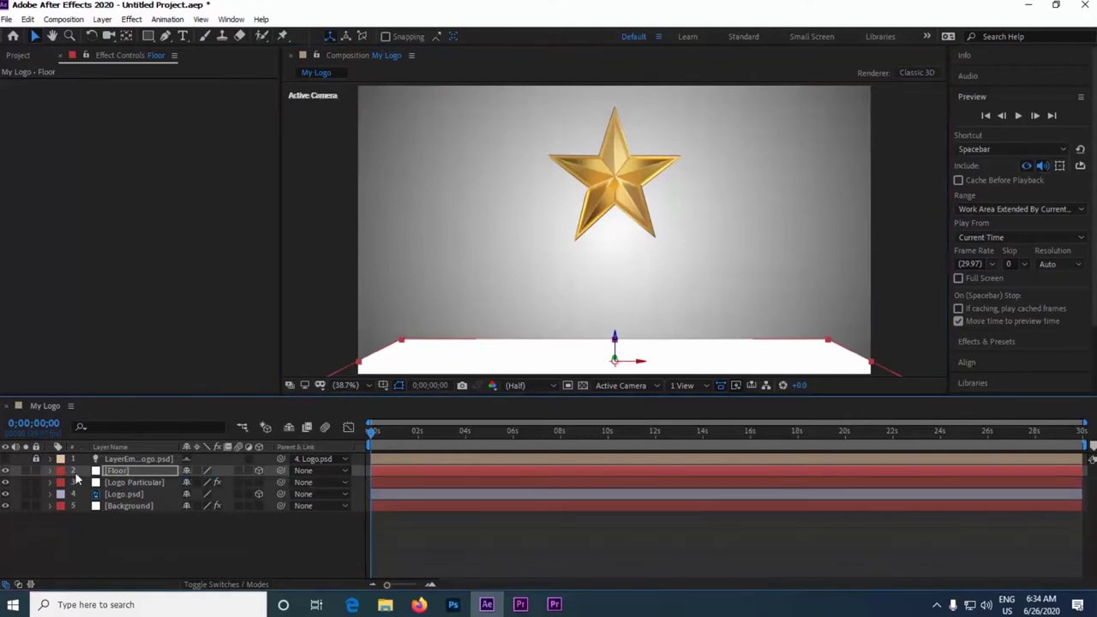
pyautogui.moveTo(118, 505)
pyautogui.mouseDown()
pyautogui.moveTo(124, 529)
pyautogui.moveTo(117, 522)
pyautogui.mouseUp()
# Add a two-node camera with the 50mm preset and place its layer at the top of the layer stack.
pyautogui.rightClick(138, 534)
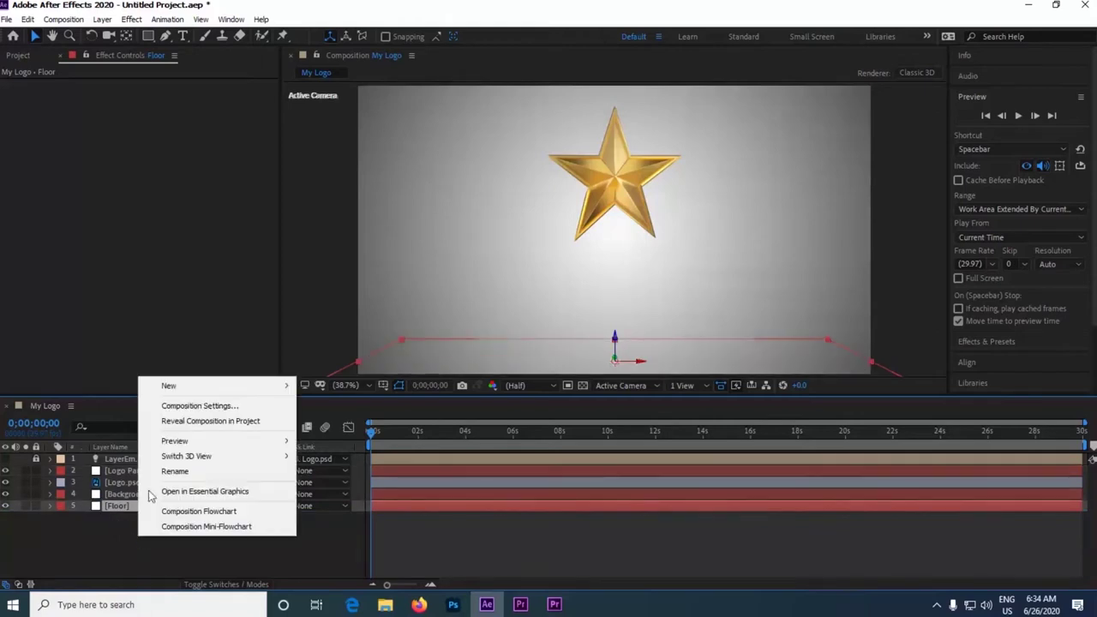
pyautogui.moveTo(185, 388)
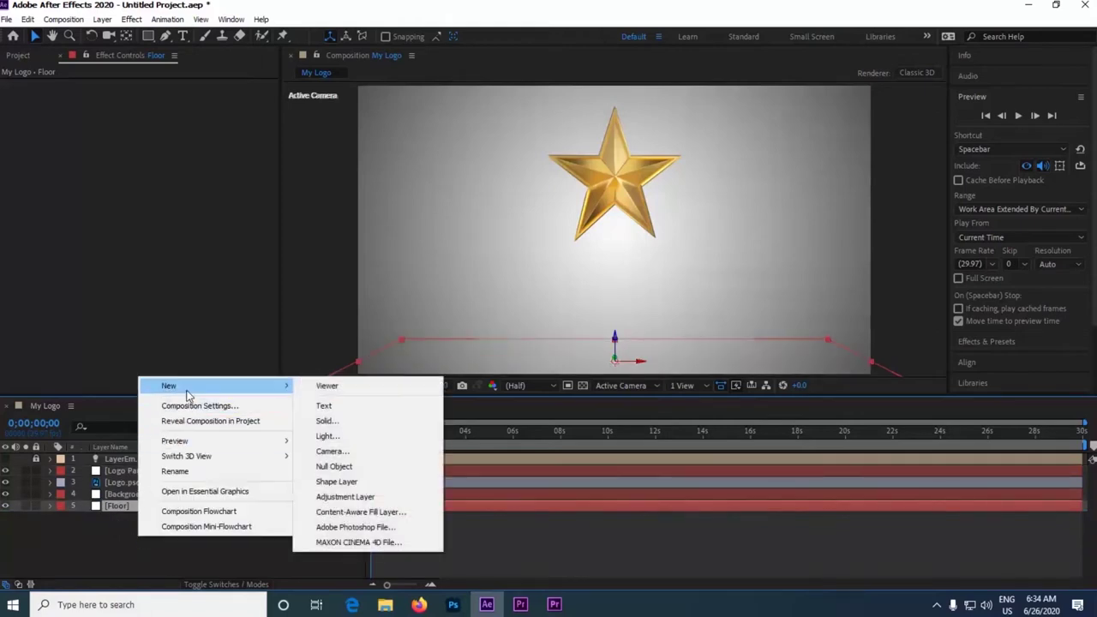
pyautogui.click(383, 451)
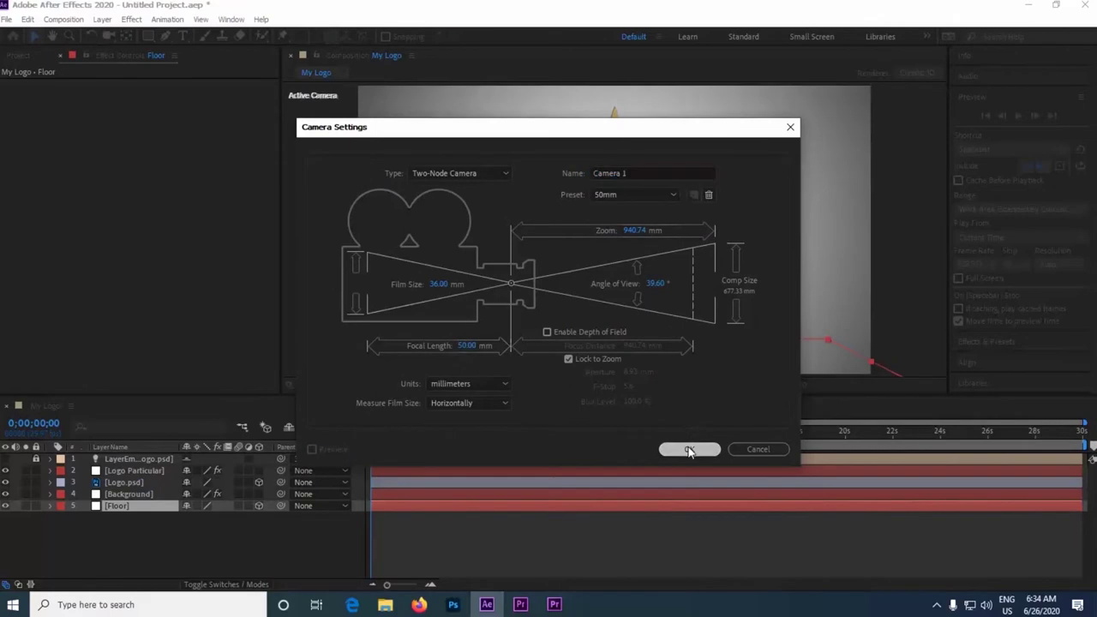
pyautogui.click(690, 450)
pyautogui.moveTo(129, 505); pyautogui.dragTo(131, 457)
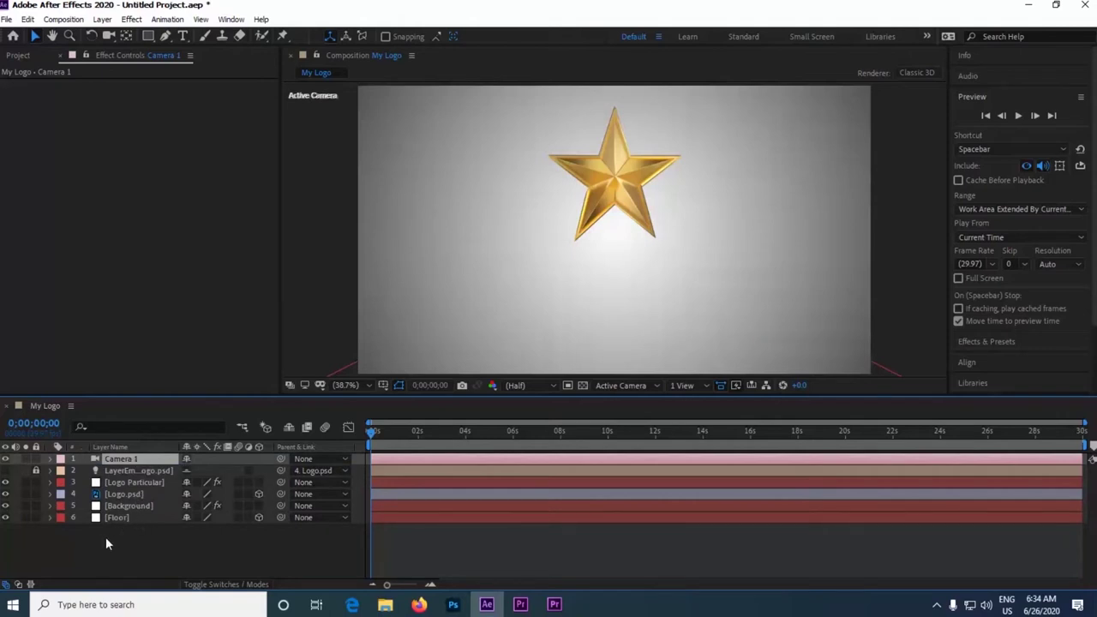
# Duplicate the Logo Particular layer.
pyautogui.click(128, 482)
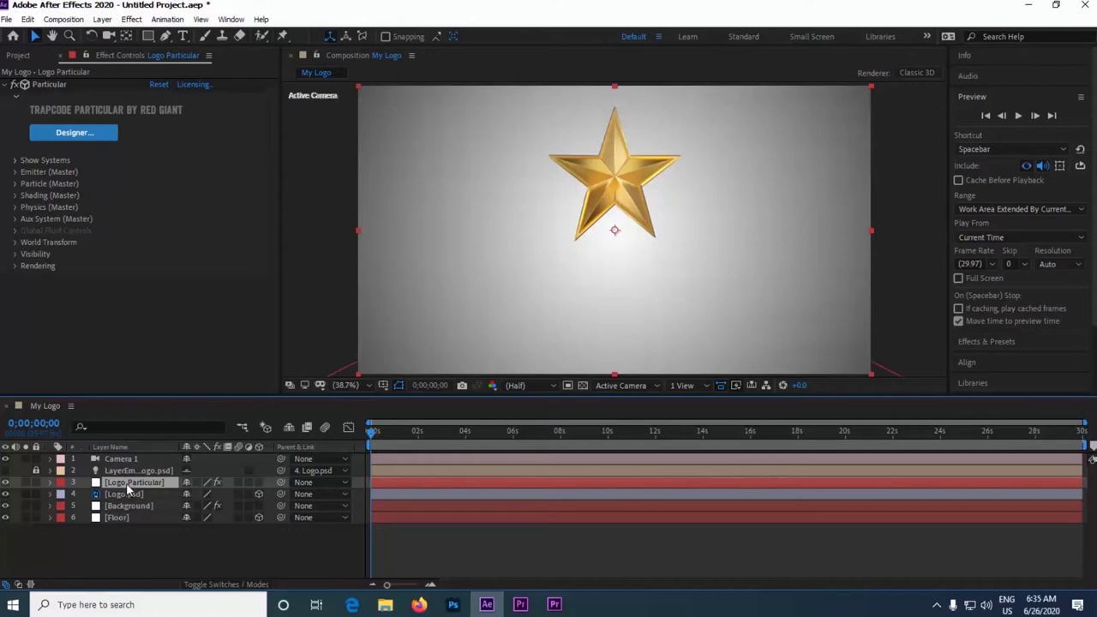
pyautogui.hotkey('ctrl', 'd')
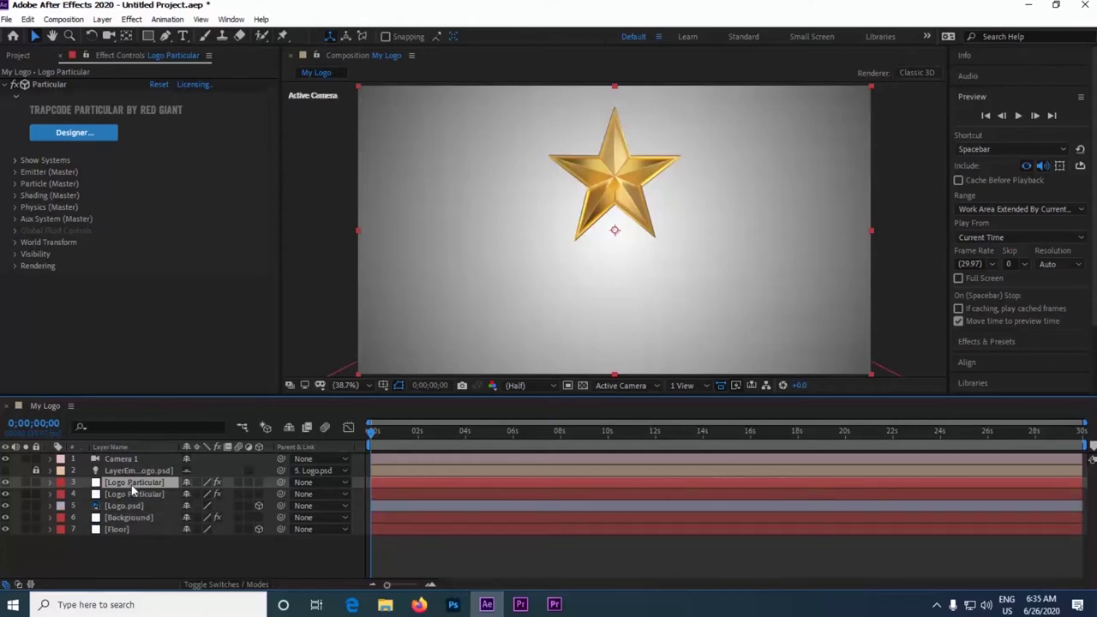
pyautogui.press('Return')
pyautogui.write('F')
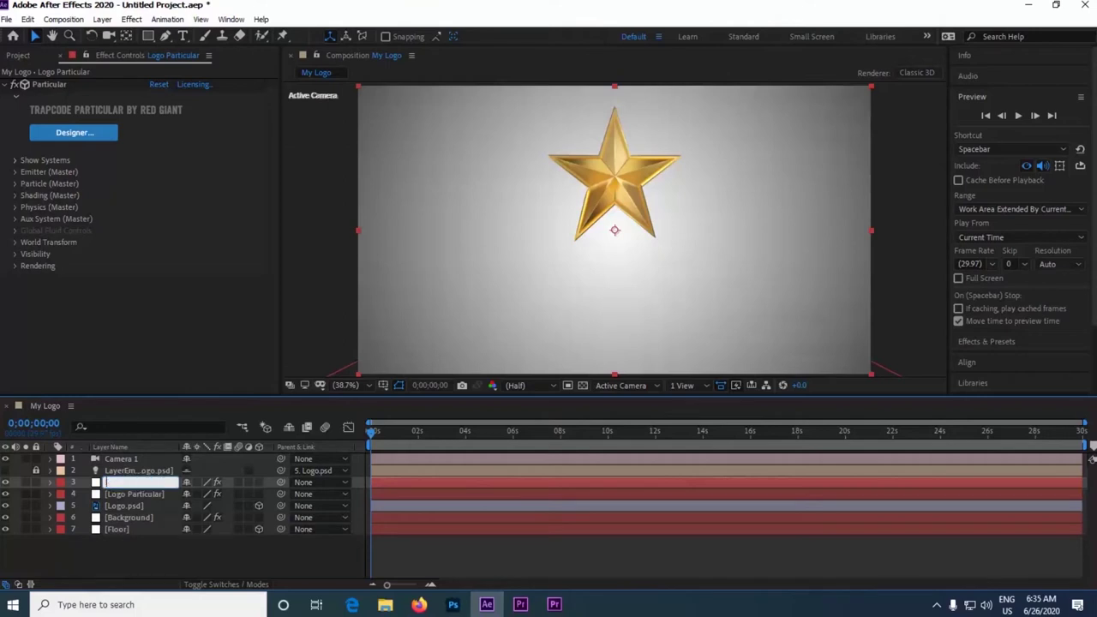
pyautogui.press('BackSpace')
pyautogui.click(131, 560)
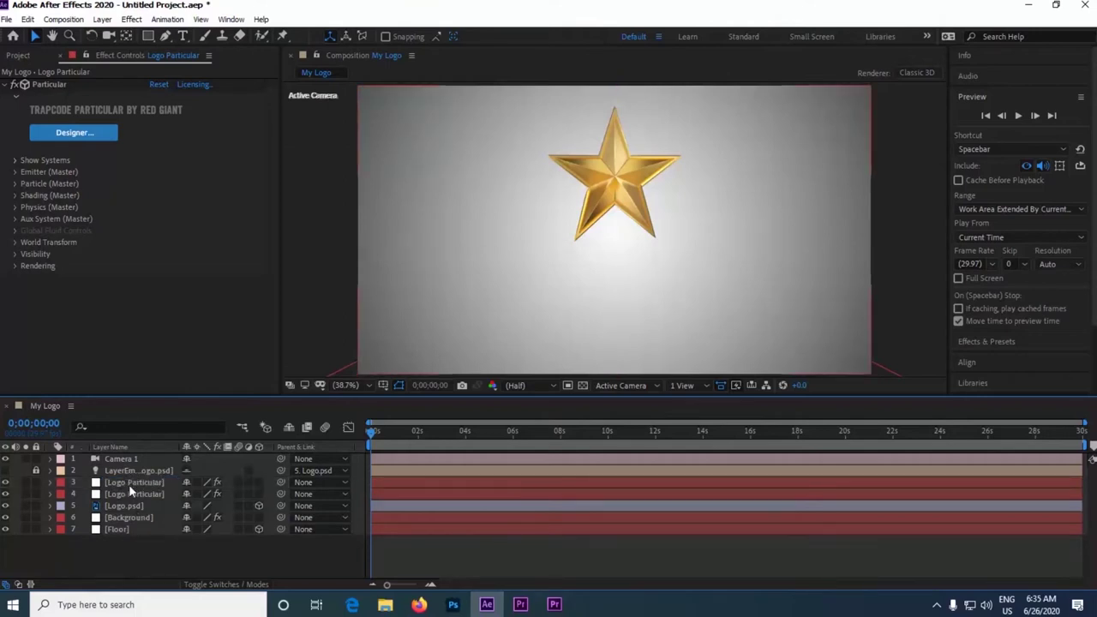
# Rename the upper Logo Particular copy as Floor Particular.
pyautogui.click(128, 484)
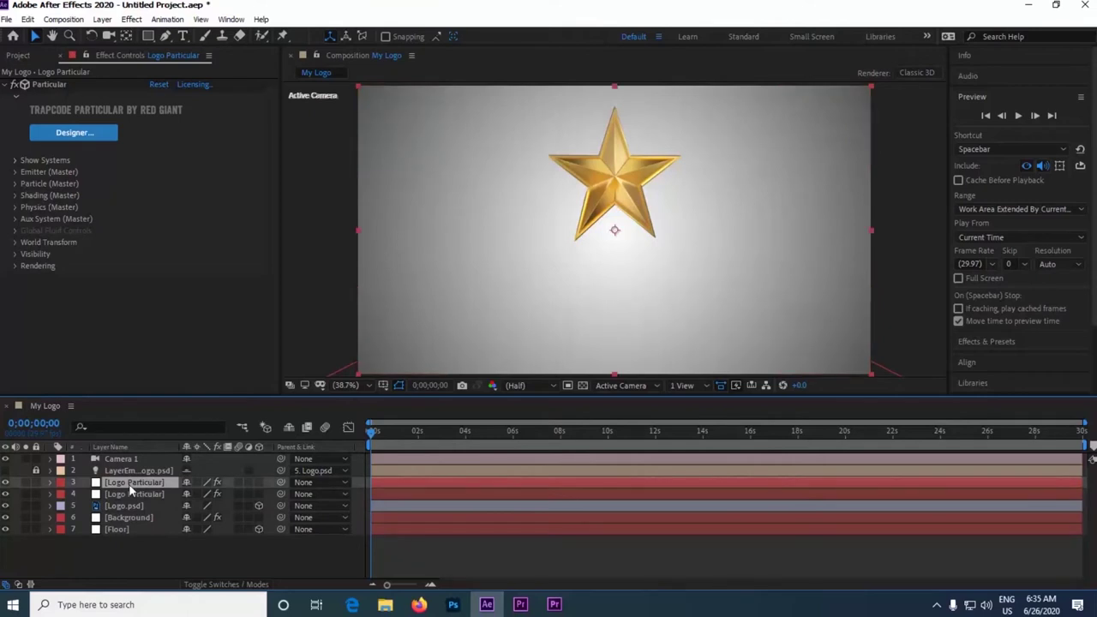
pyautogui.press('Return')
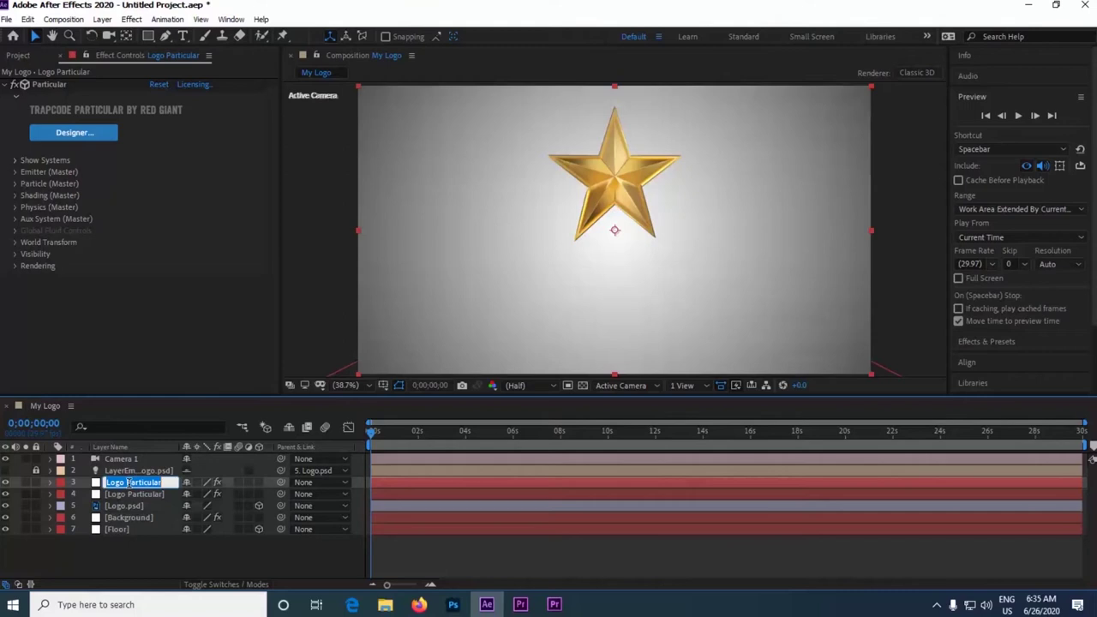
pyautogui.write('Floo')
pyautogui.write('r Parti')
pyautogui.write('cu,a')
pyautogui.write('lar')
pyautogui.press('Return')
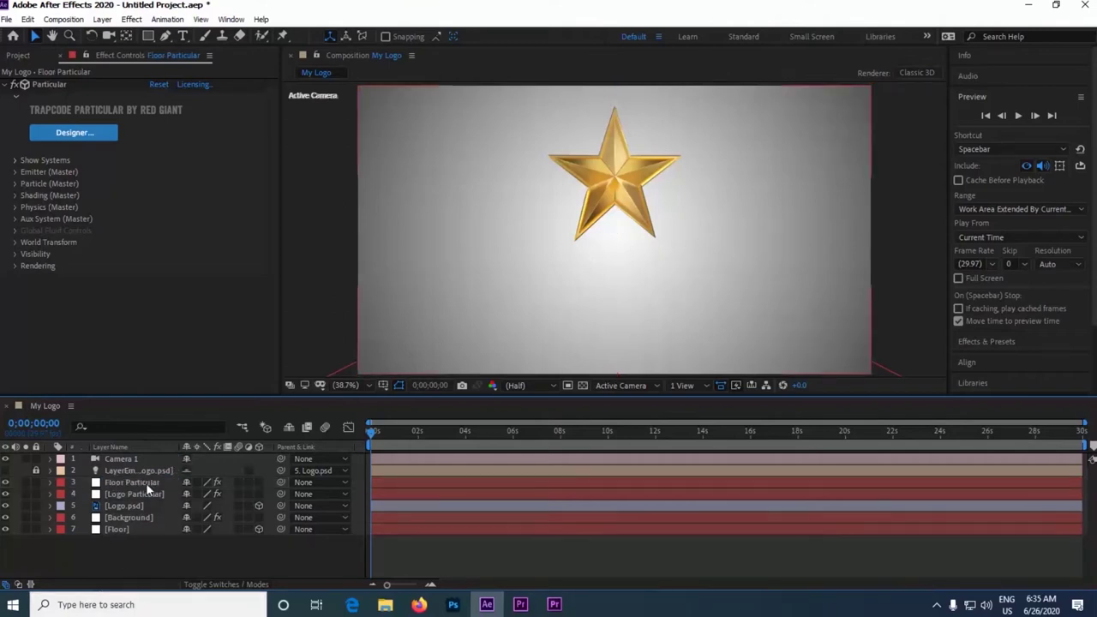
# Set Floor Particular's Physics Model to Bounce and assign the Floor layer as its Floor Layer.
pyautogui.click(150, 486)
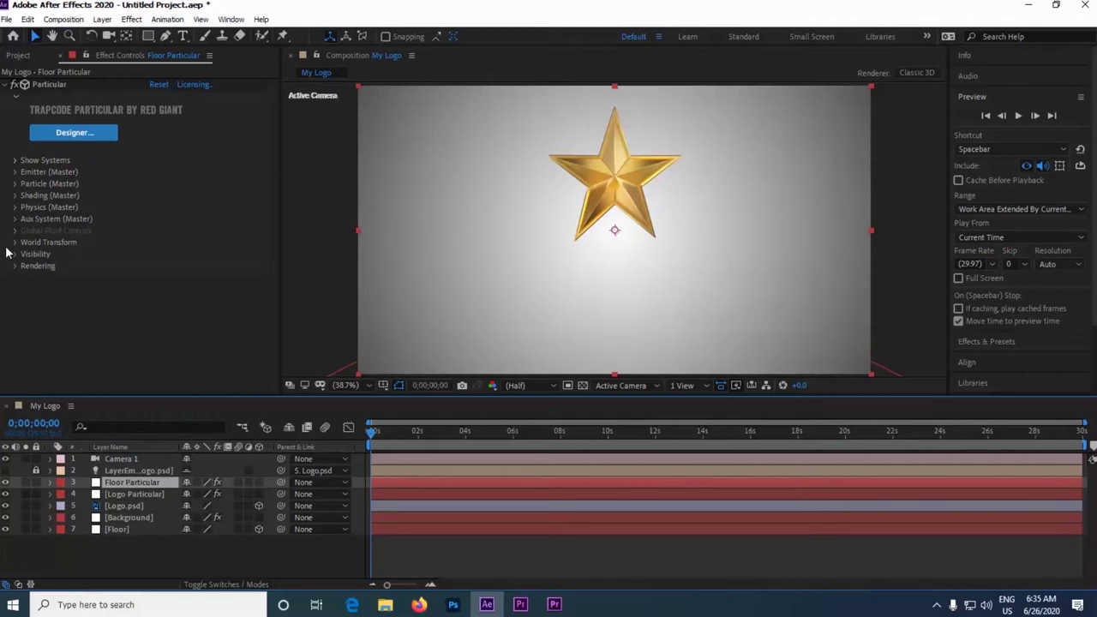
pyautogui.click(14, 207)
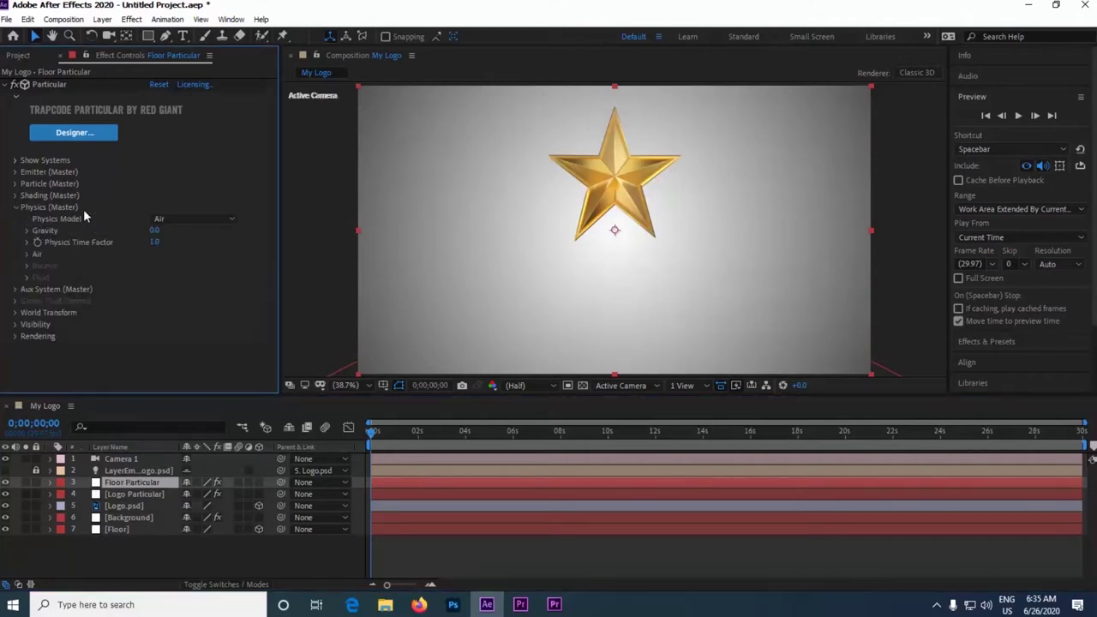
pyautogui.click(202, 218)
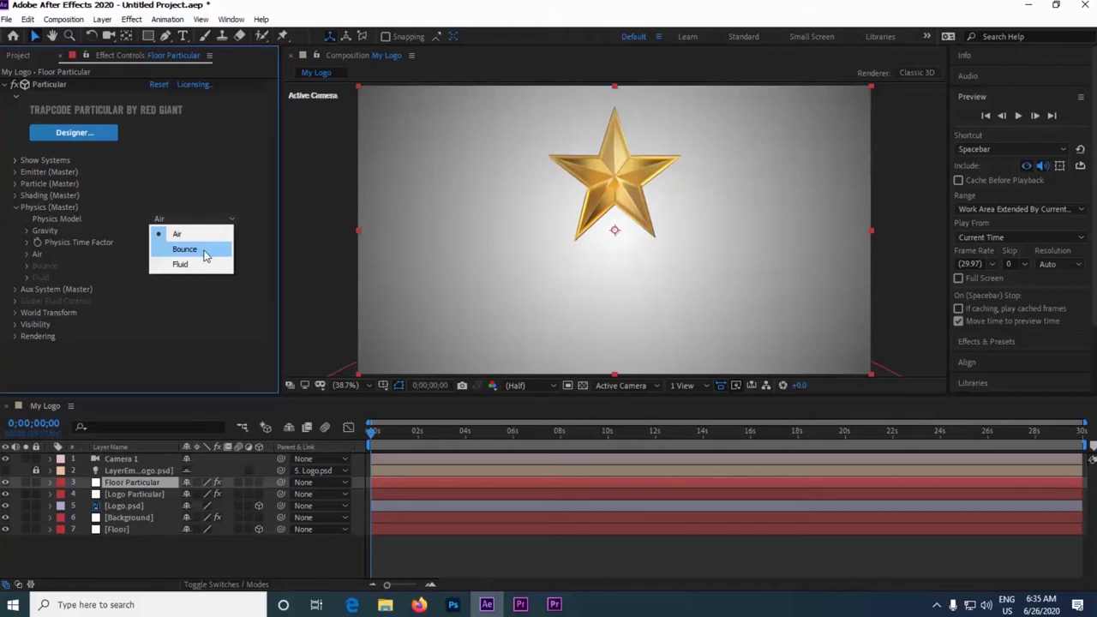
pyautogui.click(202, 252)
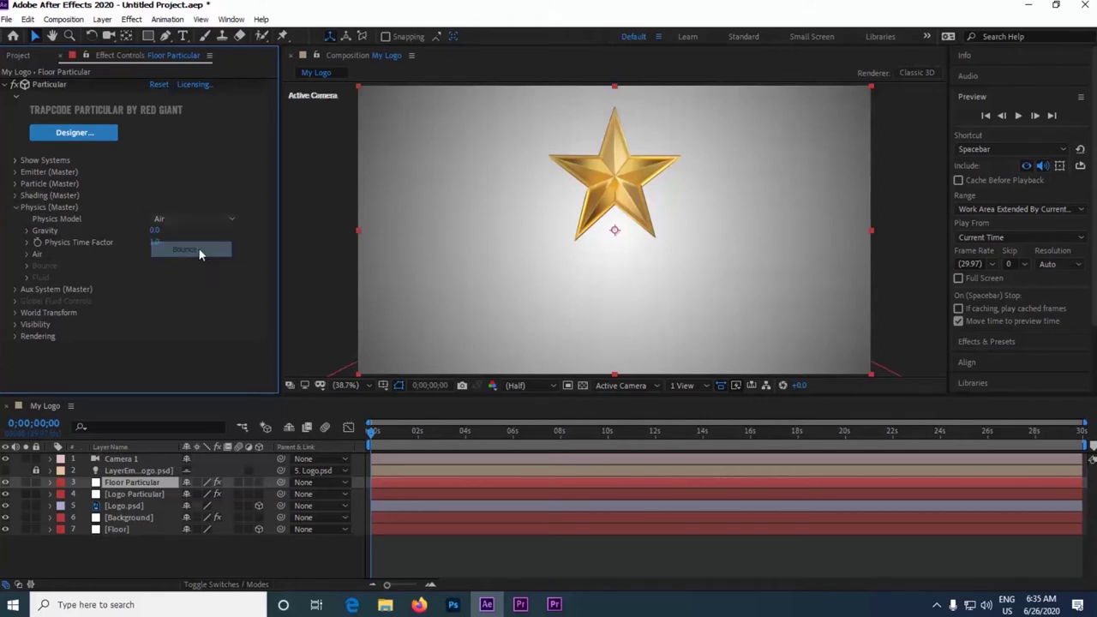
pyautogui.click(29, 266)
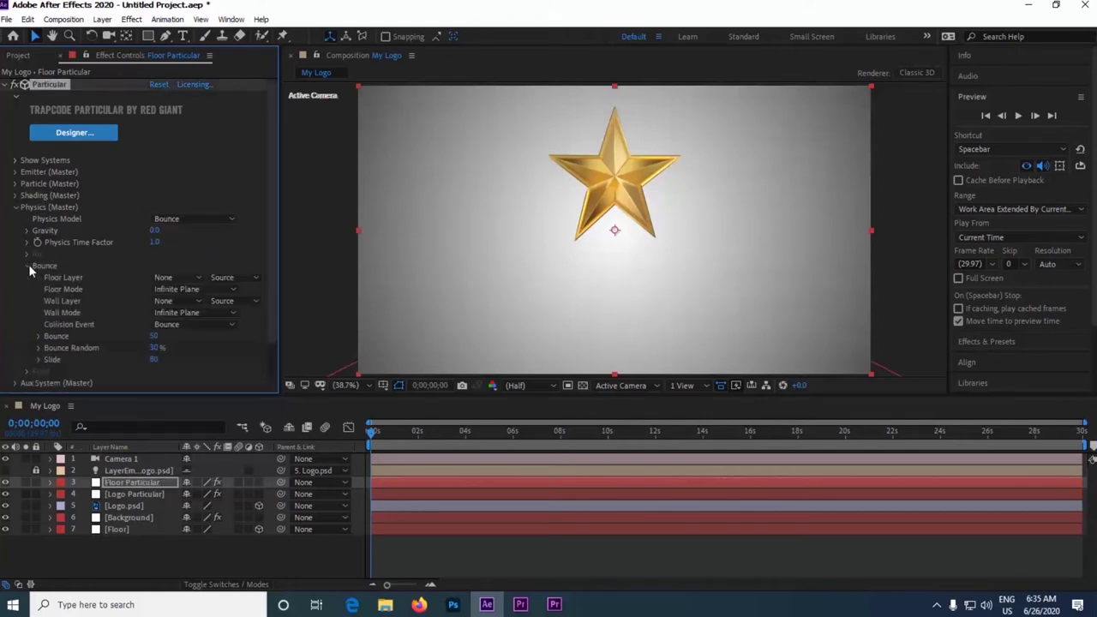
pyautogui.click(186, 274)
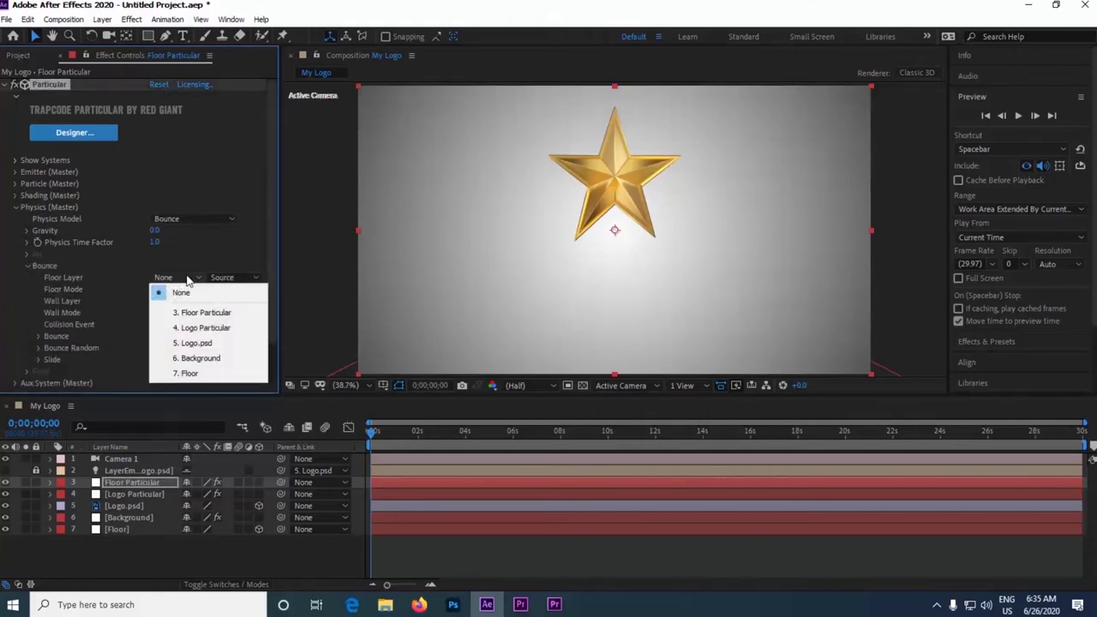
pyautogui.click(188, 374)
# Go to 0;00;04;18 and set the Gravity of Floor Particular's physics to 150.
pyautogui.click(479, 438)
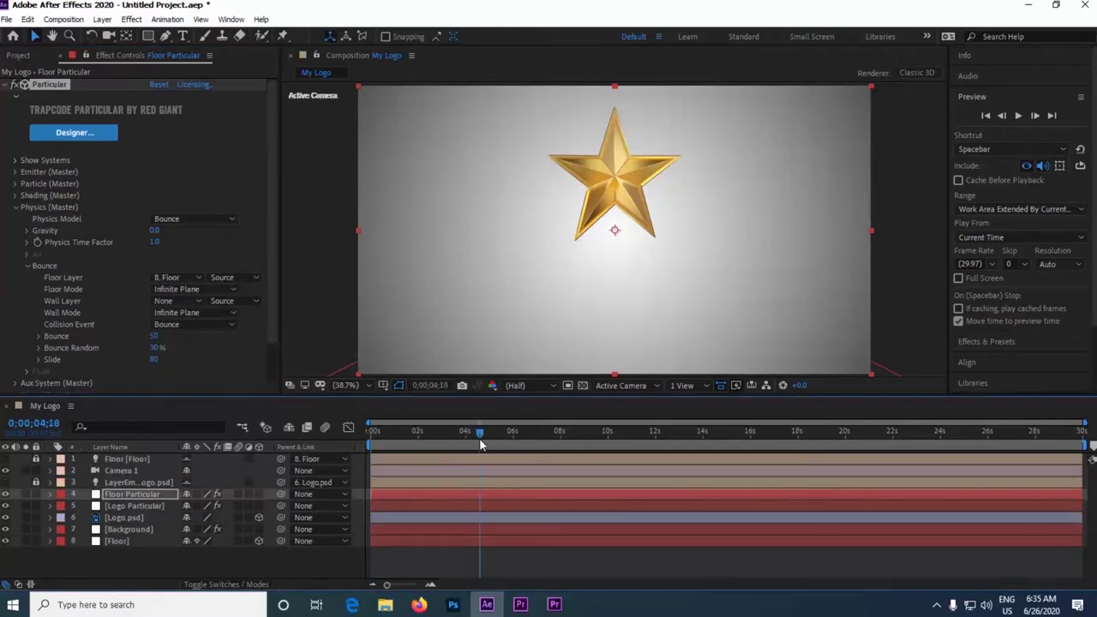
pyautogui.click(273, 288)
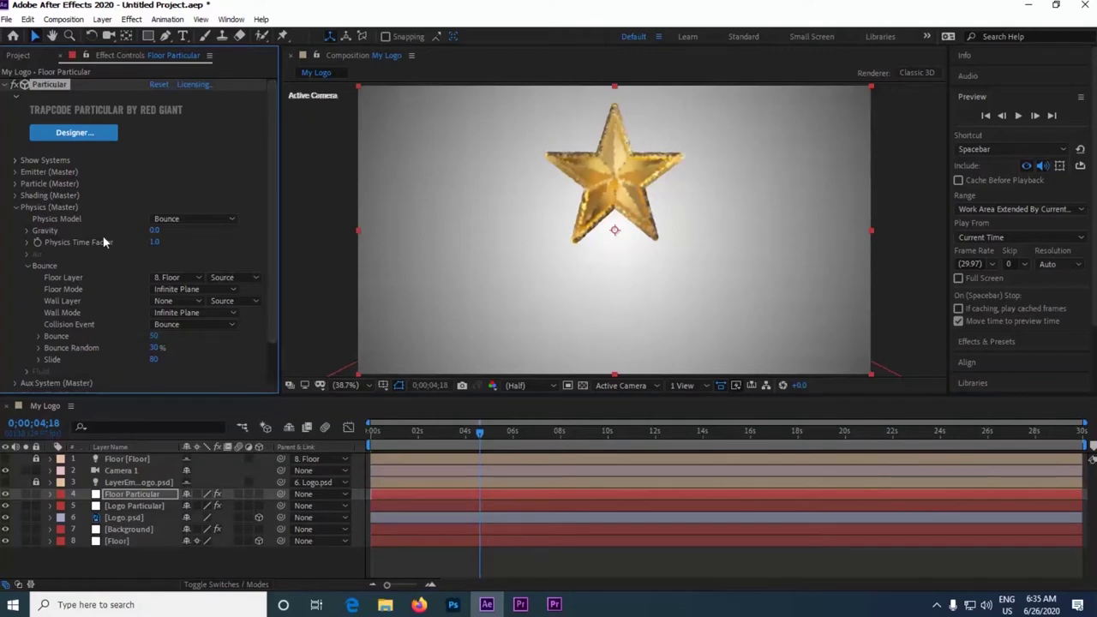
pyautogui.click(155, 231)
pyautogui.write('150')
pyautogui.press('Return')
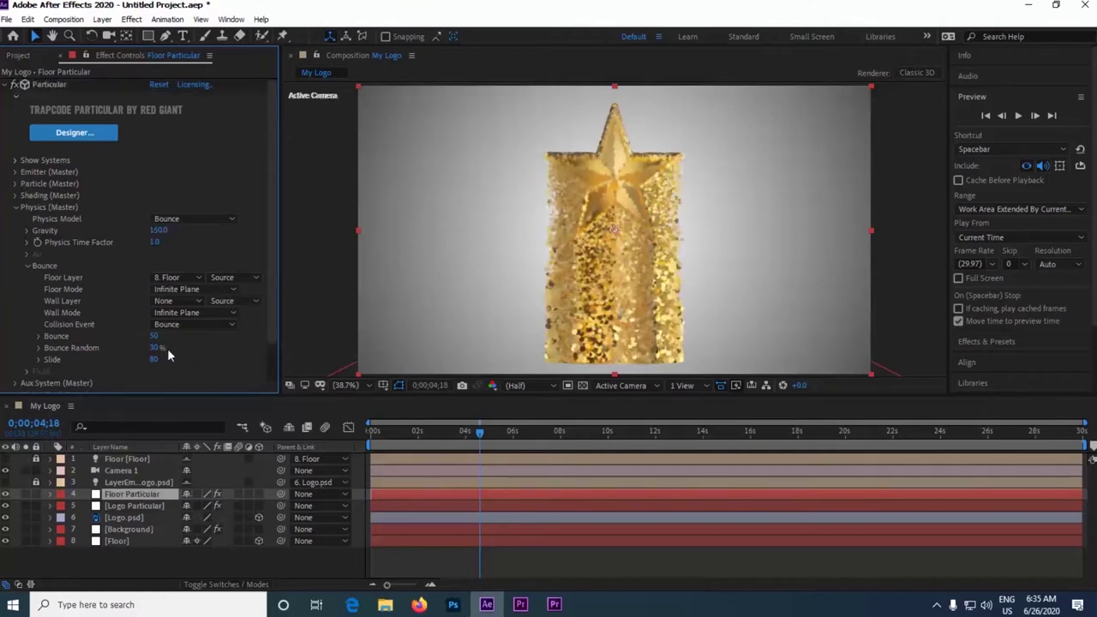
# Set Floor Particular's Collision Event to Slide, with Bounce 0 and Slide 200.
pyautogui.click(176, 325)
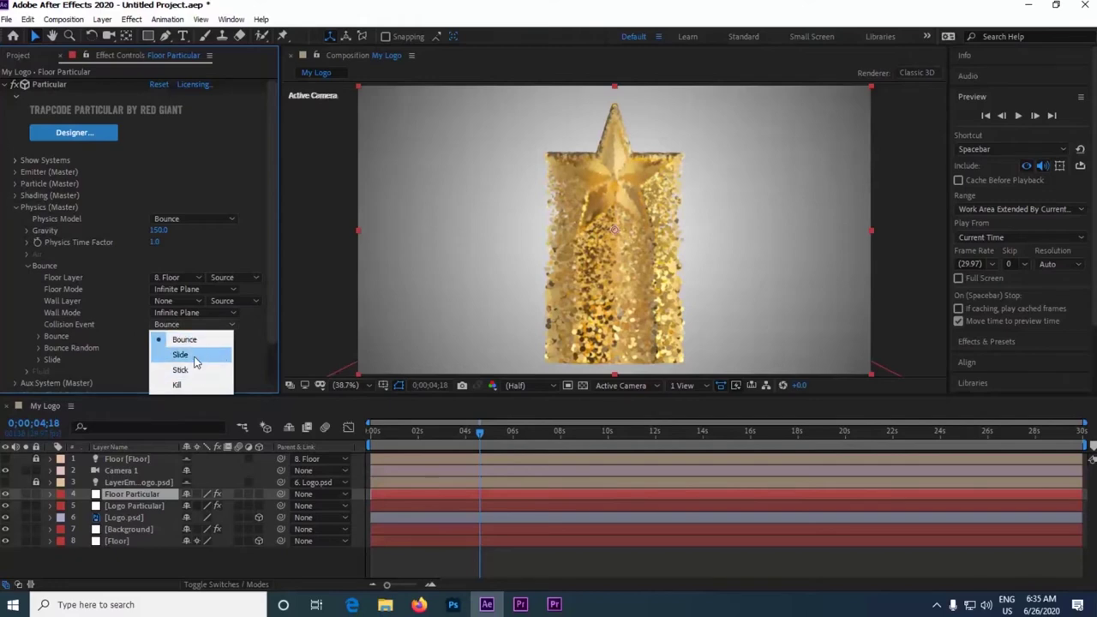
pyautogui.click(193, 355)
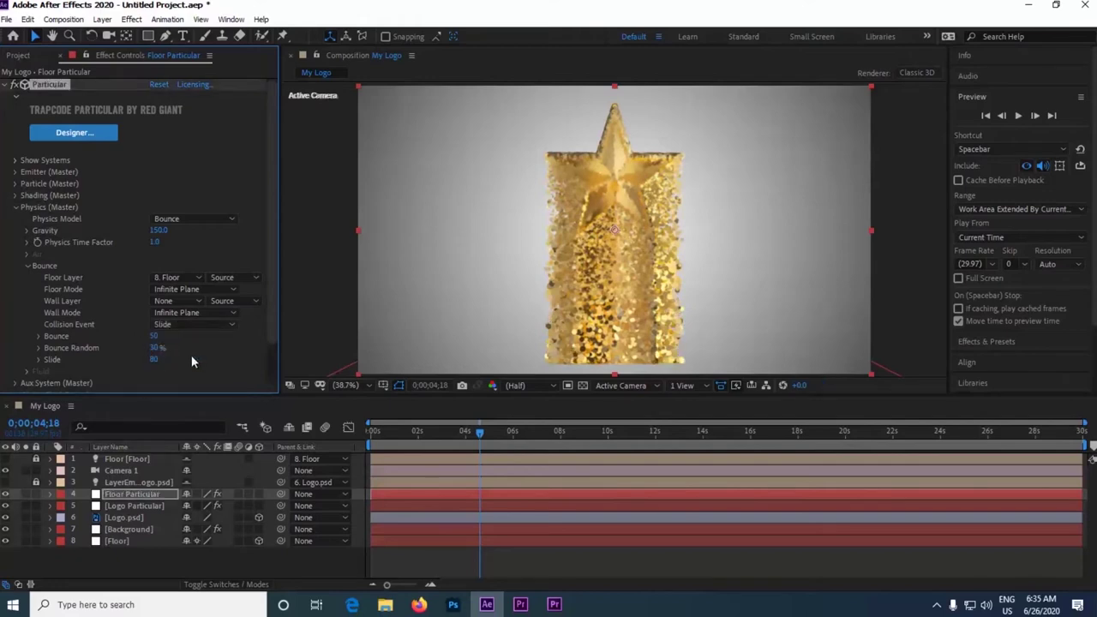
pyautogui.click(156, 340)
pyautogui.click(155, 359)
pyautogui.write('2')
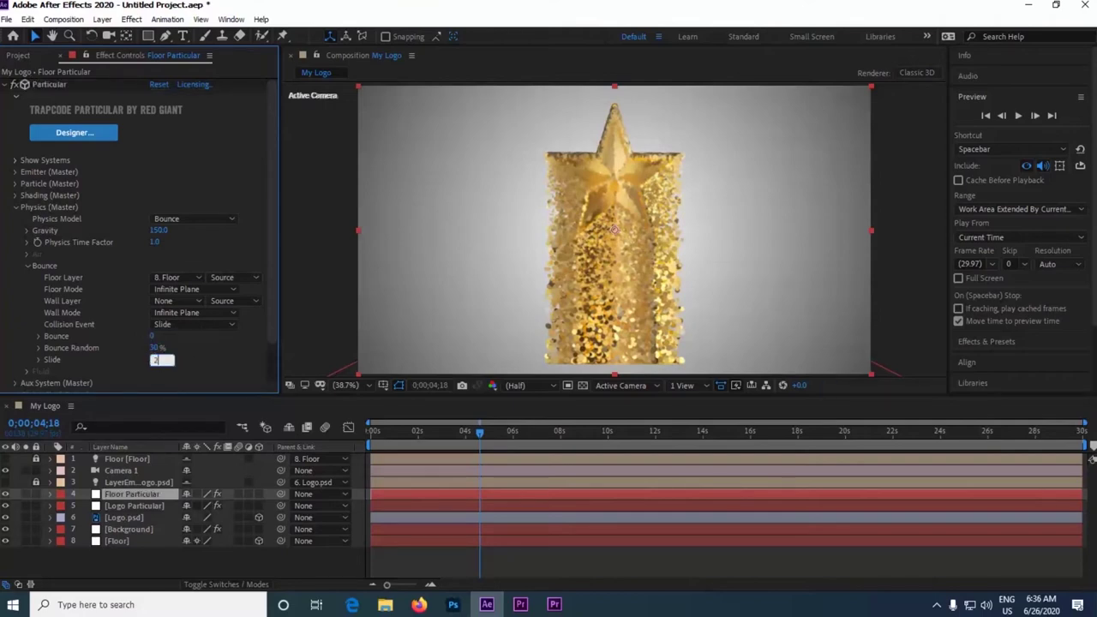
pyautogui.write('00')
pyautogui.press('Return')
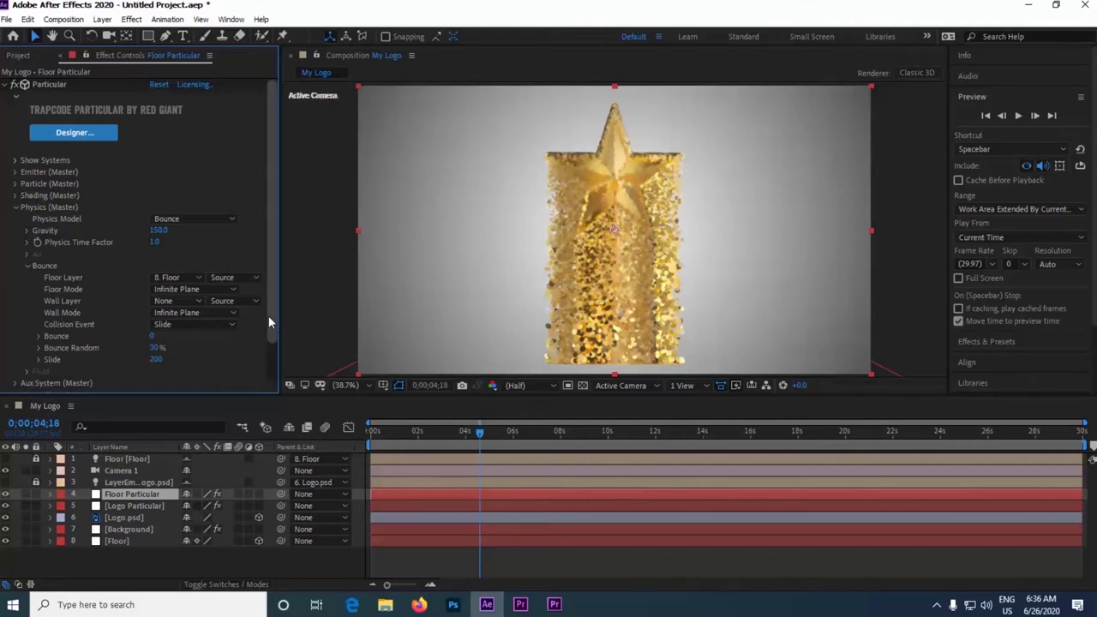
# Set the emitter Velocity of Floor Particular to 300.
pyautogui.click(15, 172)
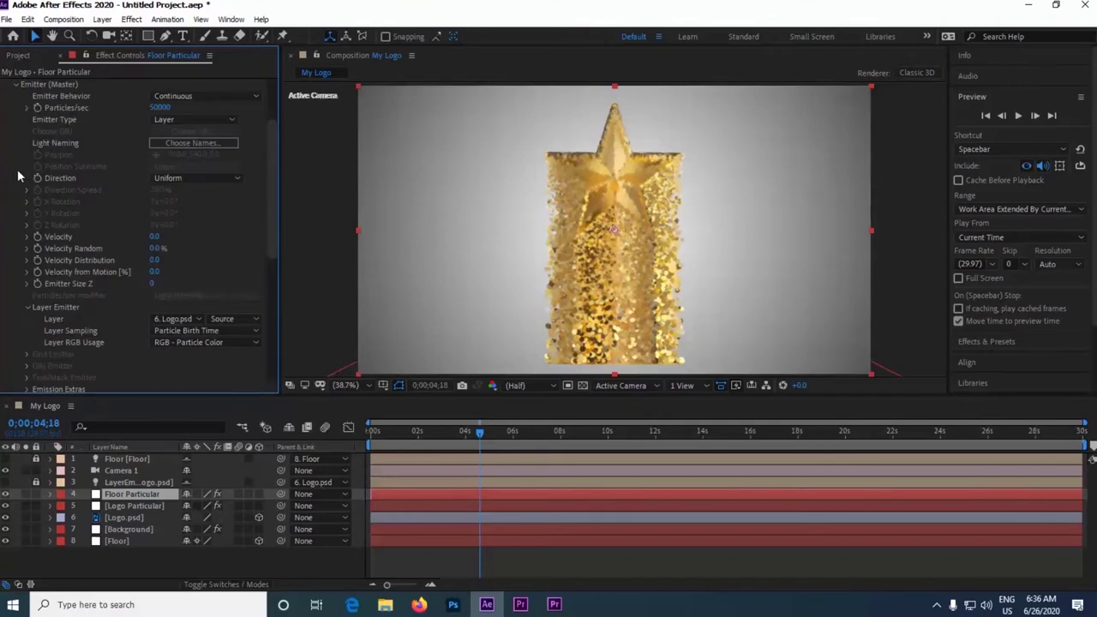
pyautogui.click(156, 237)
pyautogui.write('300')
pyautogui.press('Return')
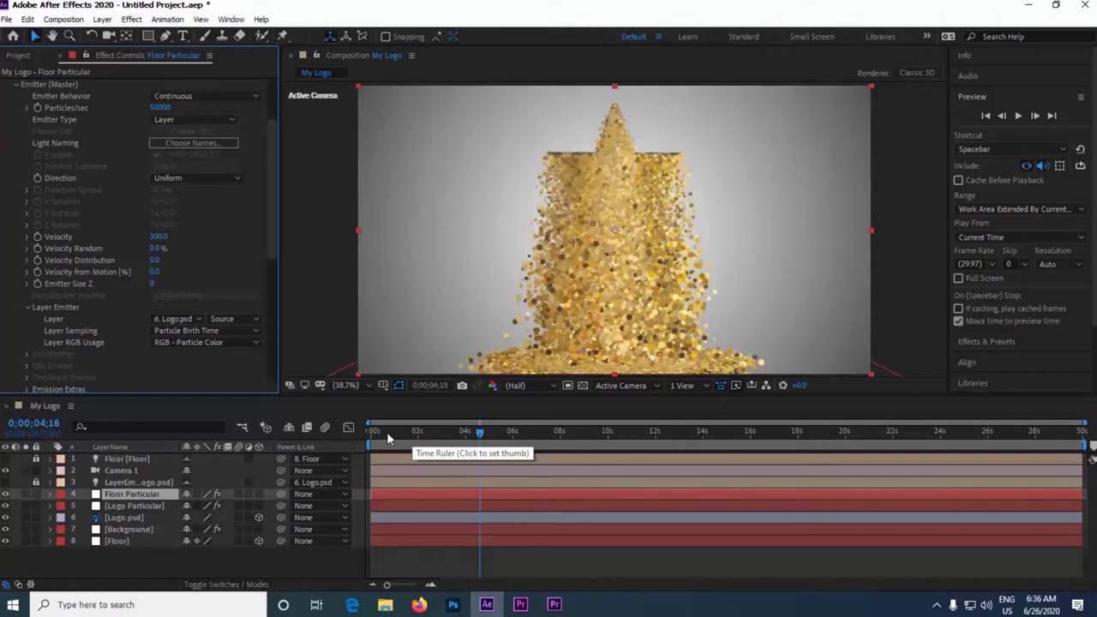
# Keyframe Floor Particular's Particles/sec at 50000 on 0;00;01;01 and at 0 on the following frame.
pyautogui.click(396, 432)
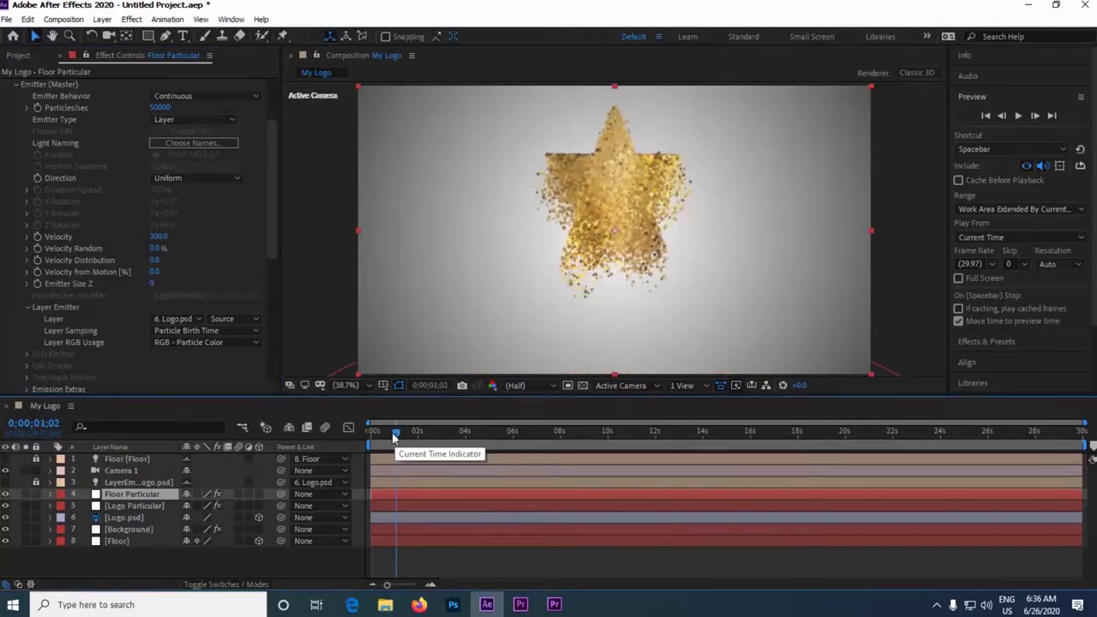
pyautogui.click(394, 433)
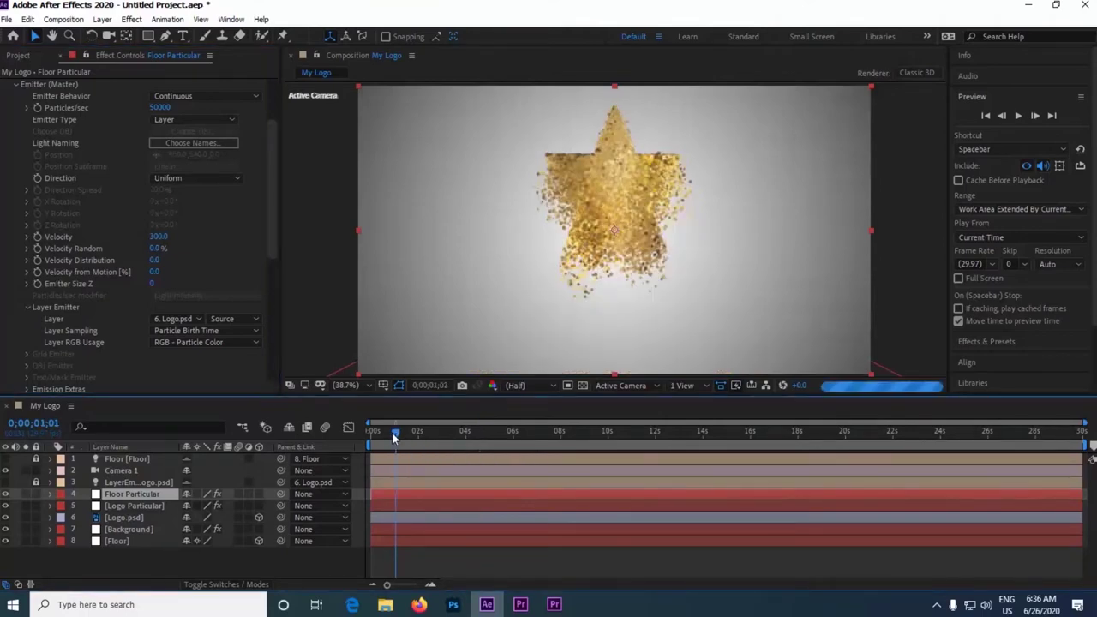
pyautogui.moveTo(271, 217); pyautogui.dragTo(261, 175)
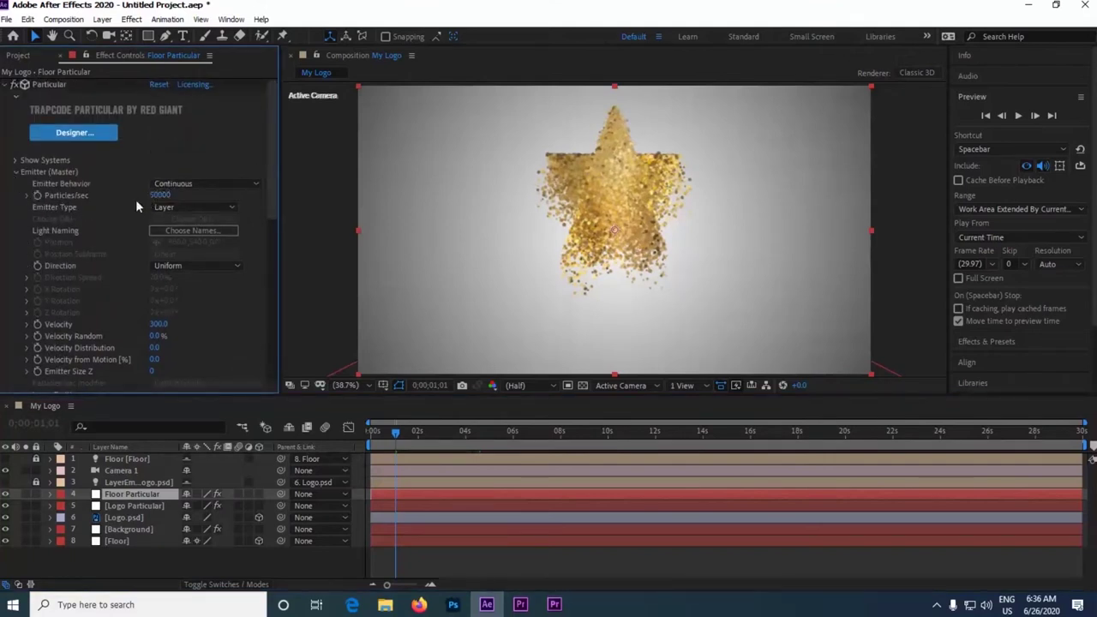
pyautogui.click(38, 196)
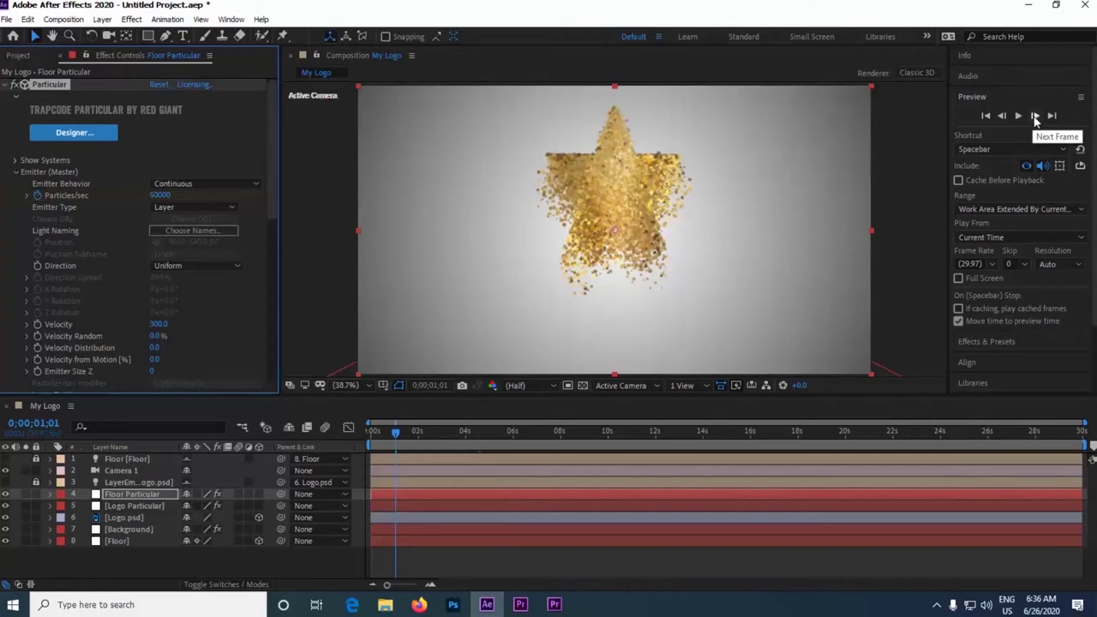
pyautogui.click(1034, 117)
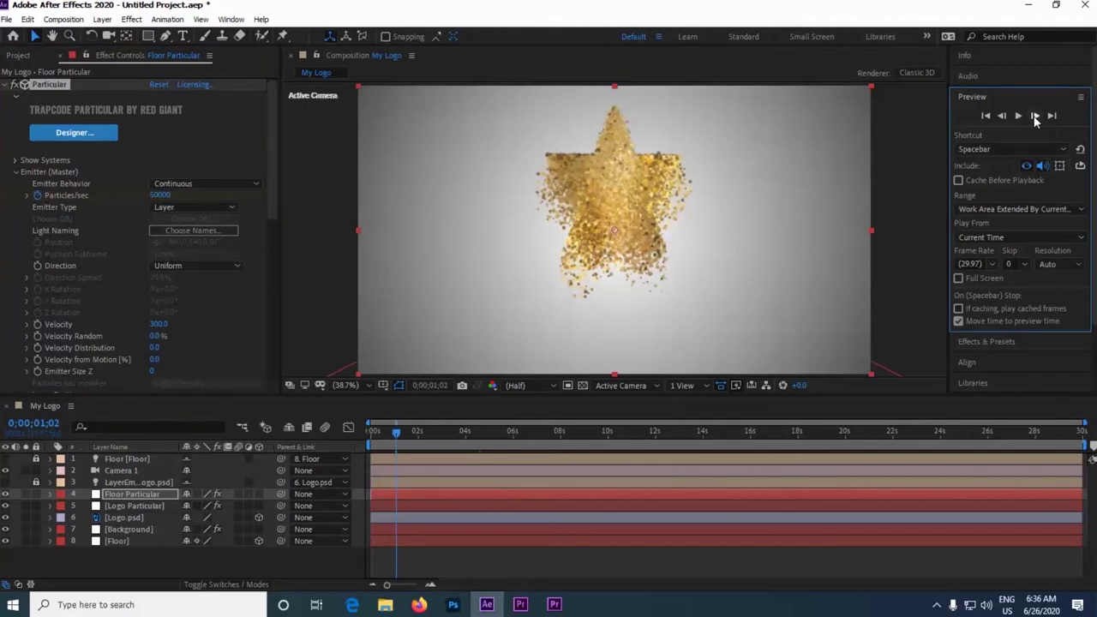
pyautogui.click(159, 195)
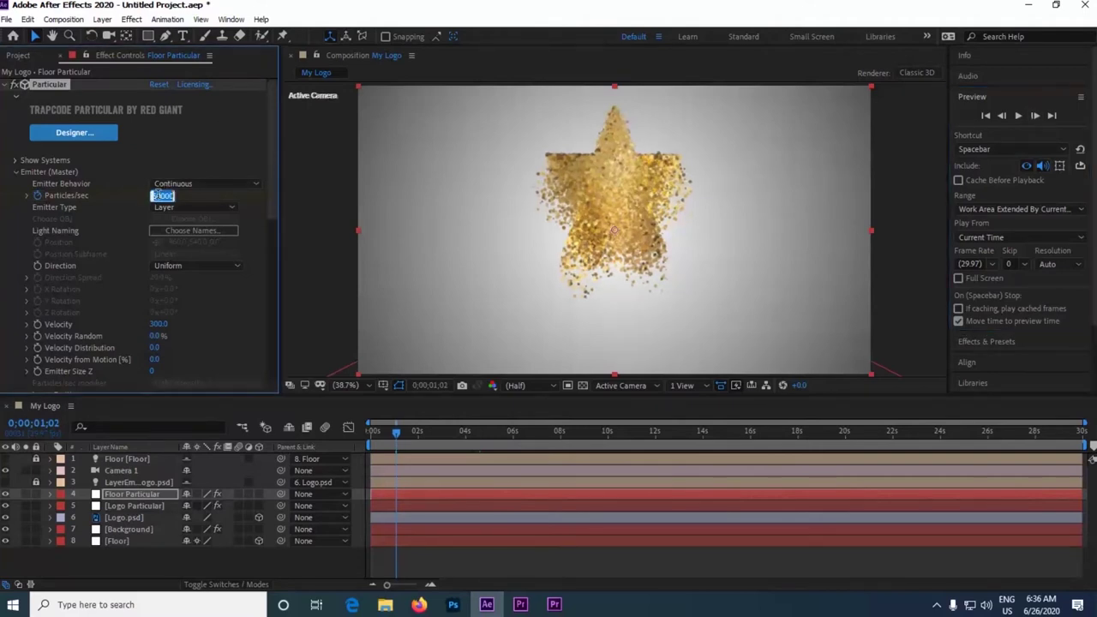
pyautogui.write('0')
pyautogui.press('Return')
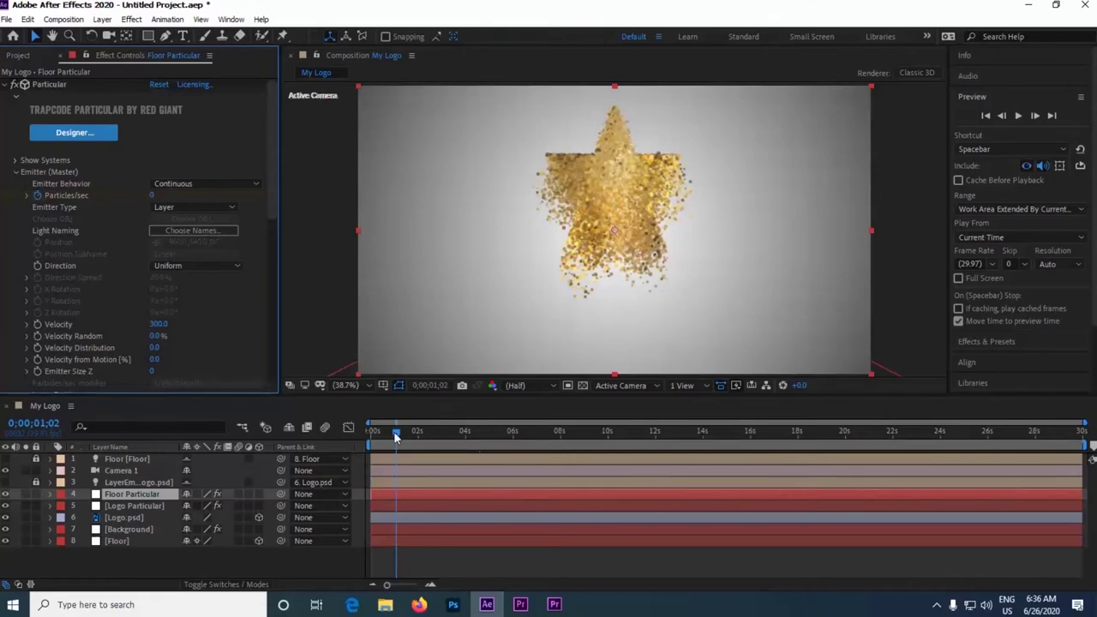
# Scrub the timeline from 0;00;01;02 to about 0;00;08;08 to check how the particles fall once emission stops.
pyautogui.moveTo(396, 435); pyautogui.dragTo(567, 445)
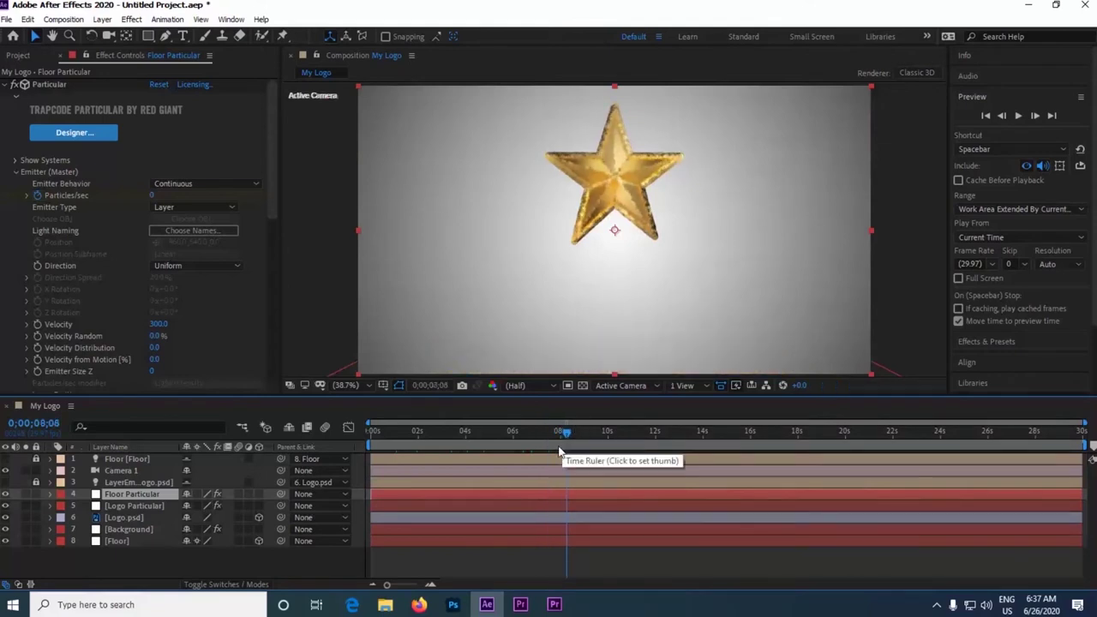
pyautogui.click(562, 437)
pyautogui.moveTo(555, 432); pyautogui.dragTo(569, 439)
pyautogui.click(565, 441)
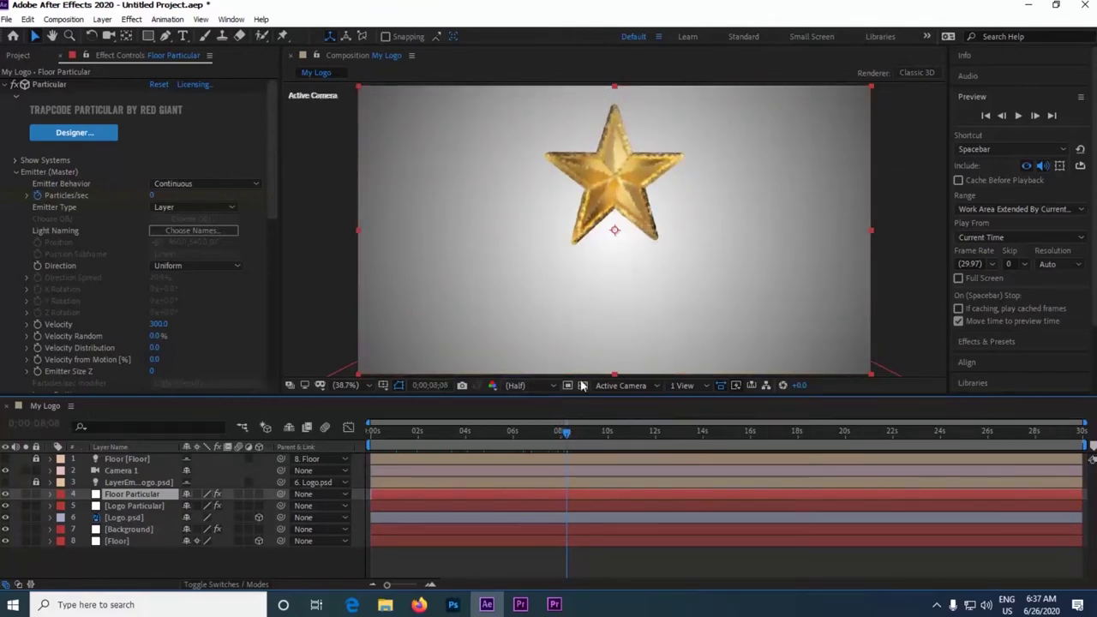
# Keyframe Floor Particular's Physics Time Factor at 1.0 on 0;00;08;08 and at -1 on the following frame.
pyautogui.moveTo(270, 190); pyautogui.dragTo(259, 323)
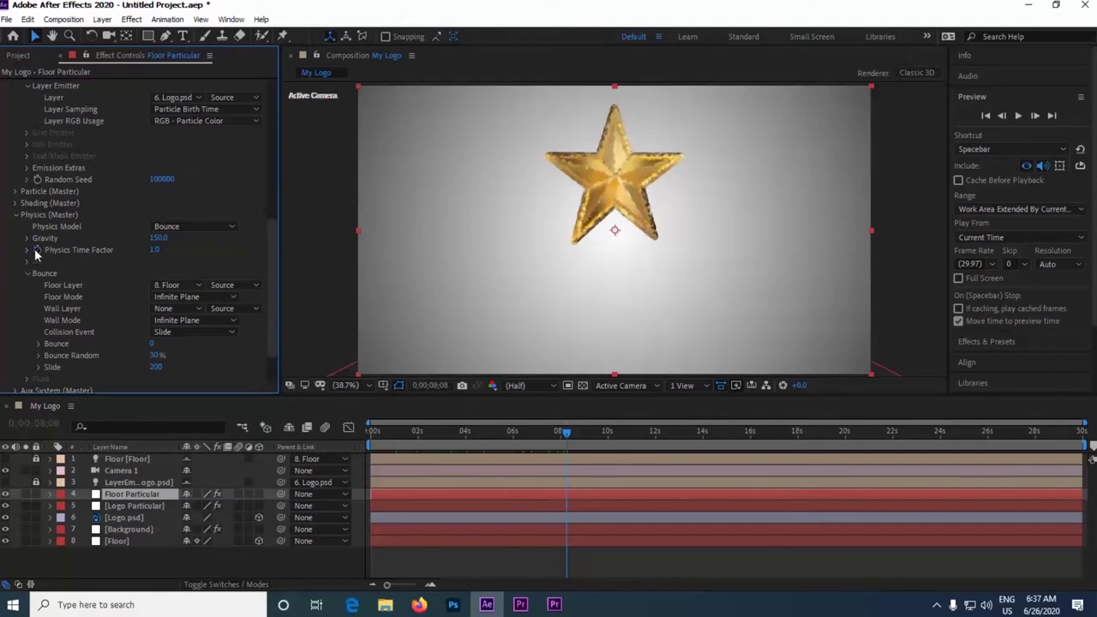
pyautogui.click(1036, 116)
pyautogui.click(155, 250)
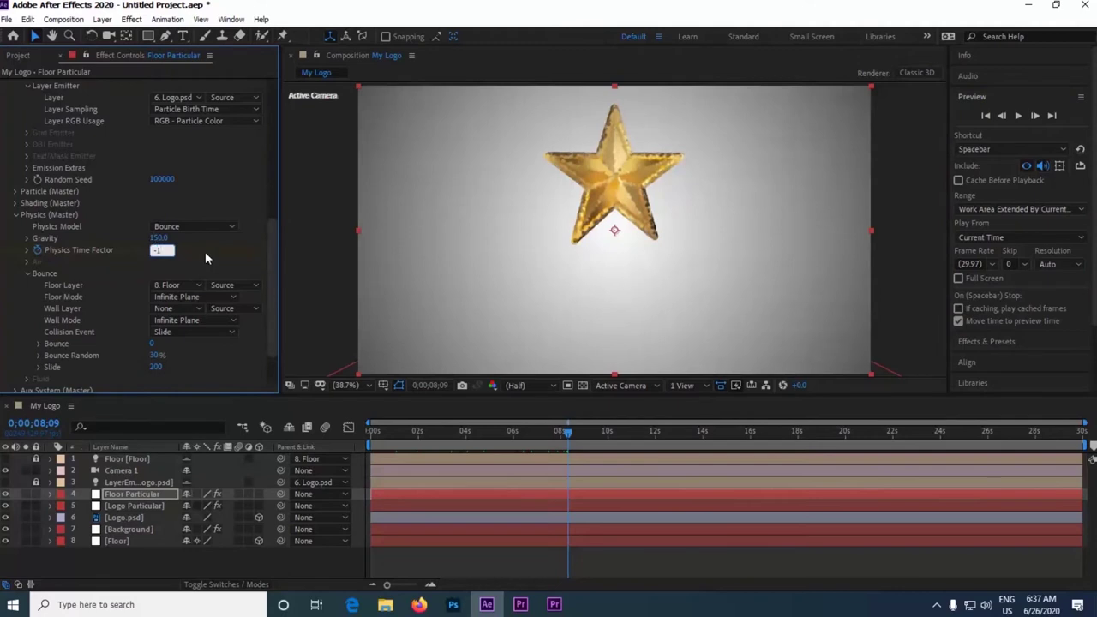
pyautogui.press('Return')
# Set the work area to start at about 0;00;08;08 and scrub through to 0;00;15;25 to check the reversed particle motion.
pyautogui.click(373, 447)
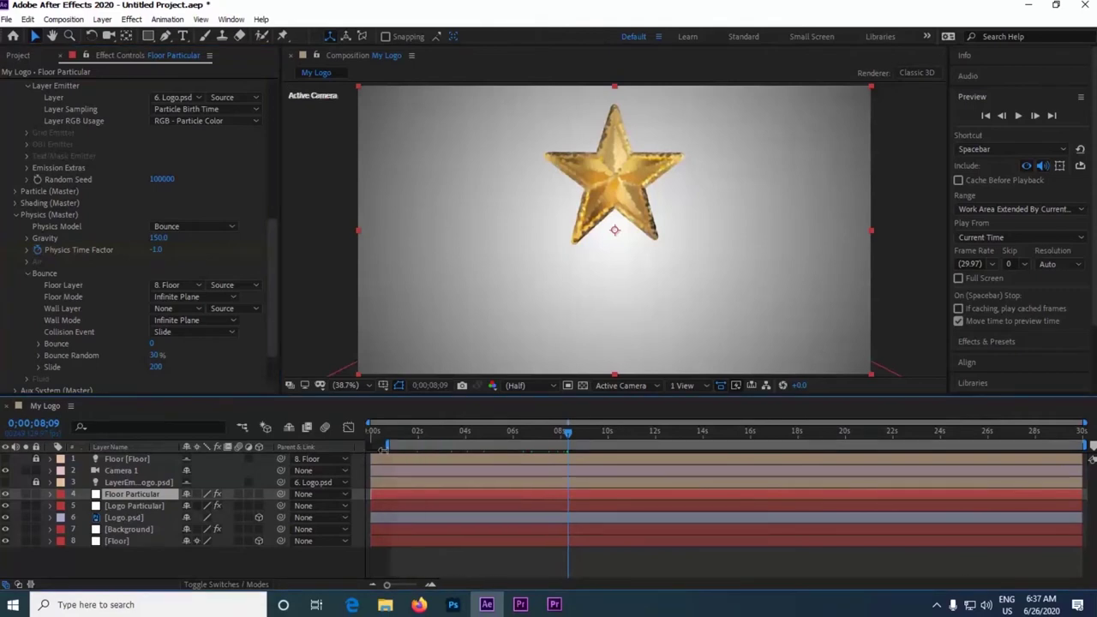
pyautogui.moveTo(387, 446); pyautogui.dragTo(561, 447)
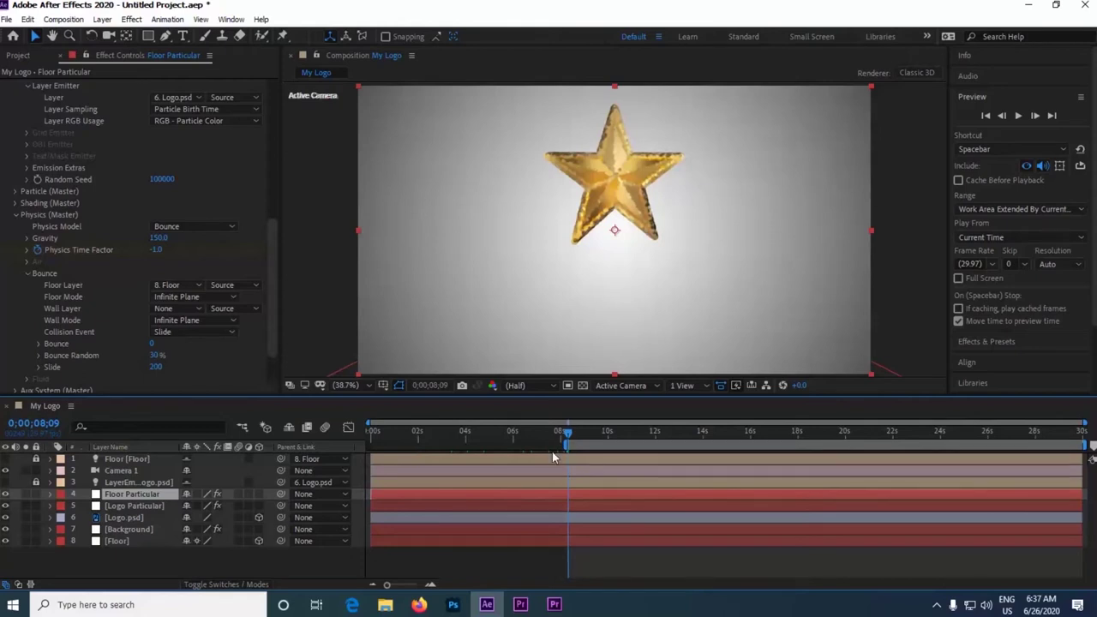
pyautogui.moveTo(568, 438); pyautogui.dragTo(709, 465)
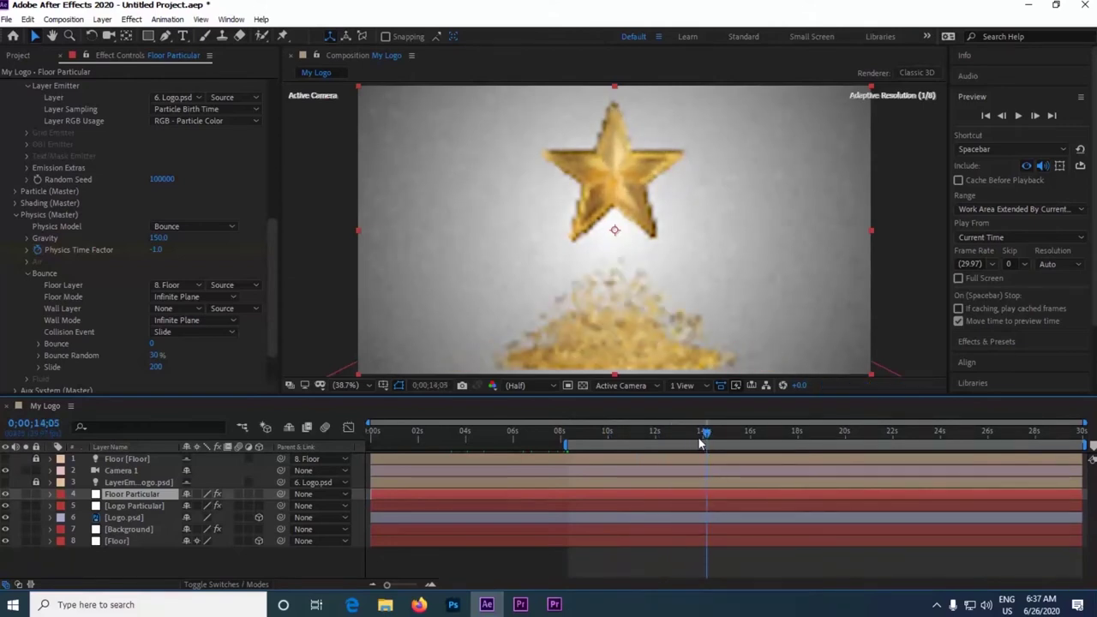
pyautogui.click(602, 439)
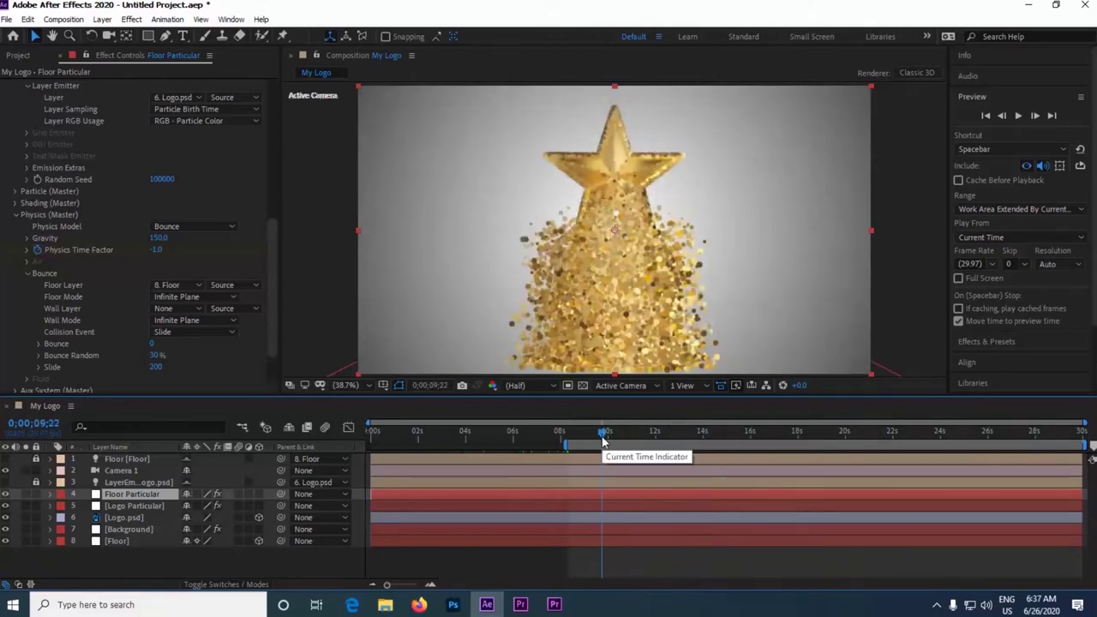
pyautogui.click(621, 439)
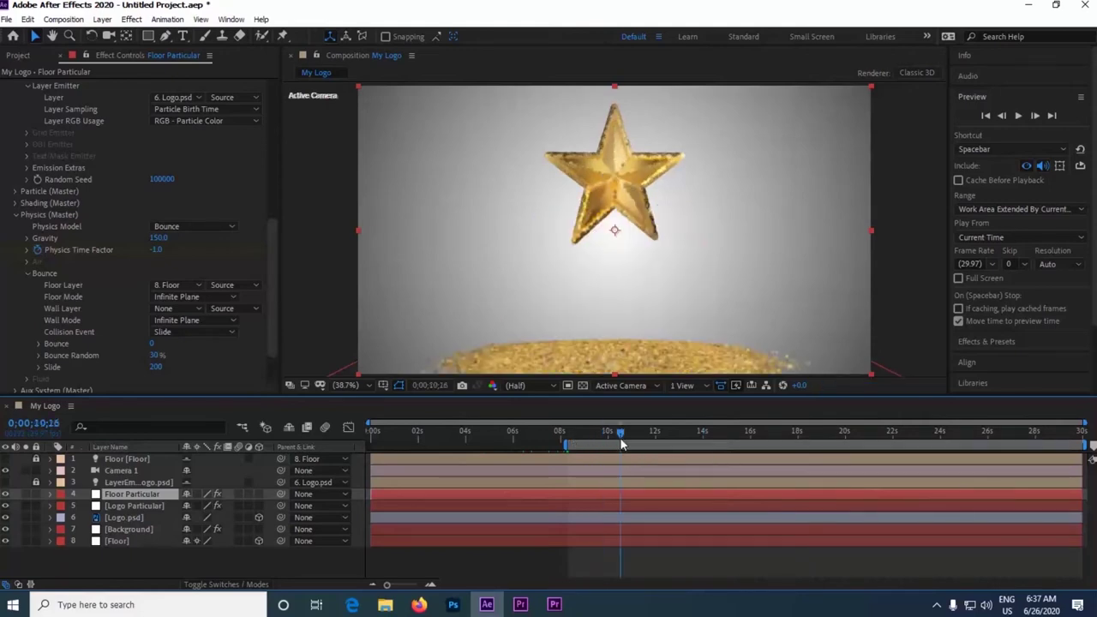
pyautogui.click(654, 440)
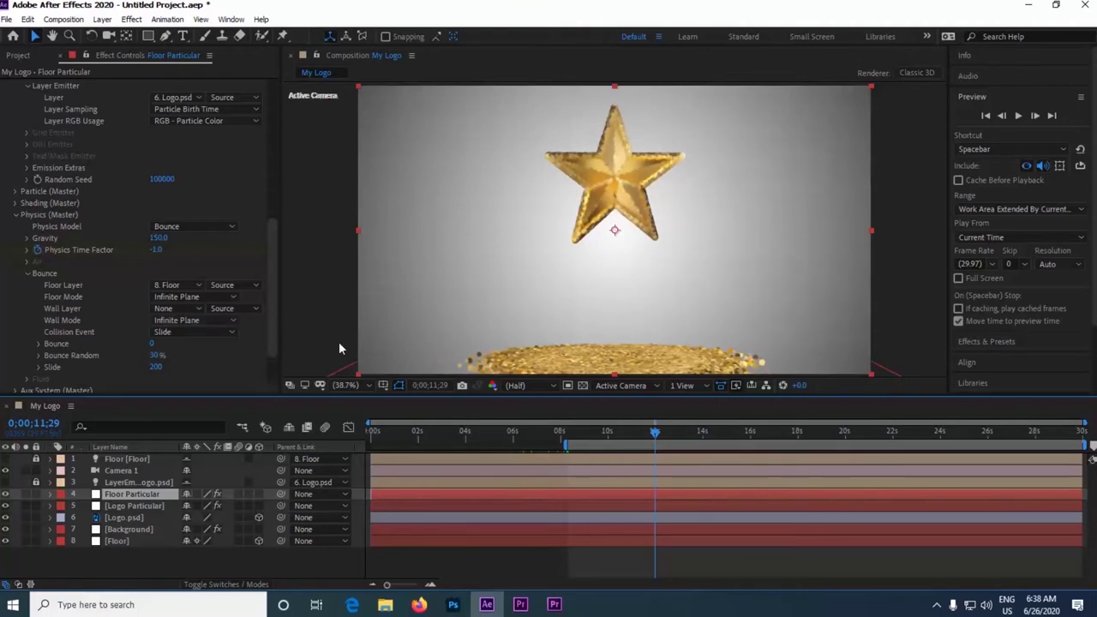
pyautogui.click(704, 439)
pyautogui.click(746, 435)
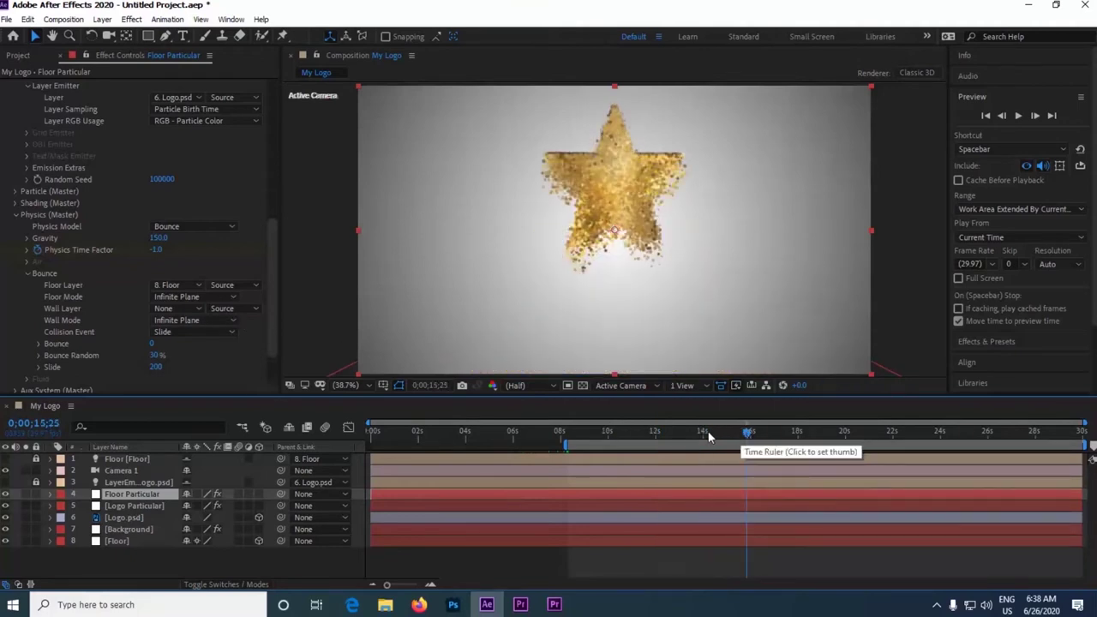
pyautogui.click(707, 435)
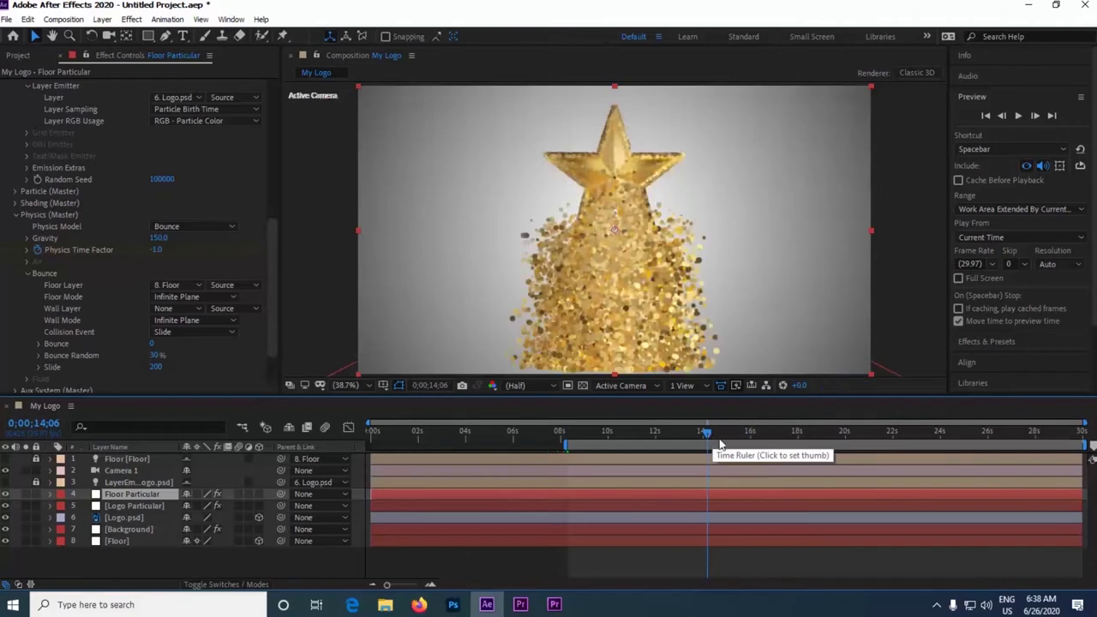
# Enable keyframing for Logo Particular's Particles/sec at 0;00;13;26 and set it to 0.
pyautogui.click(701, 435)
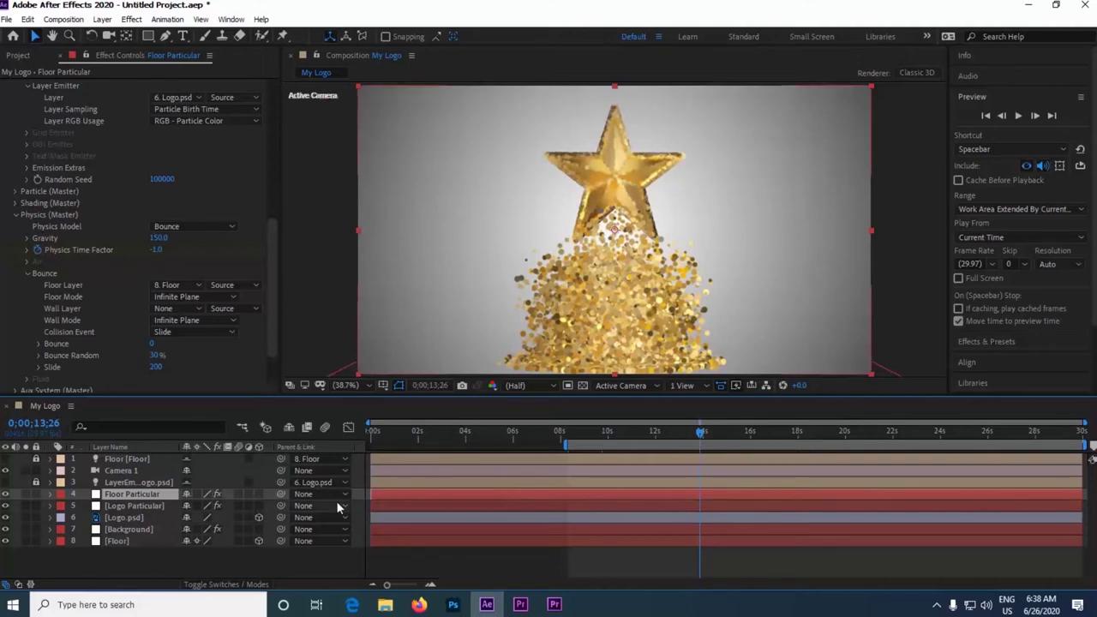
pyautogui.click(149, 507)
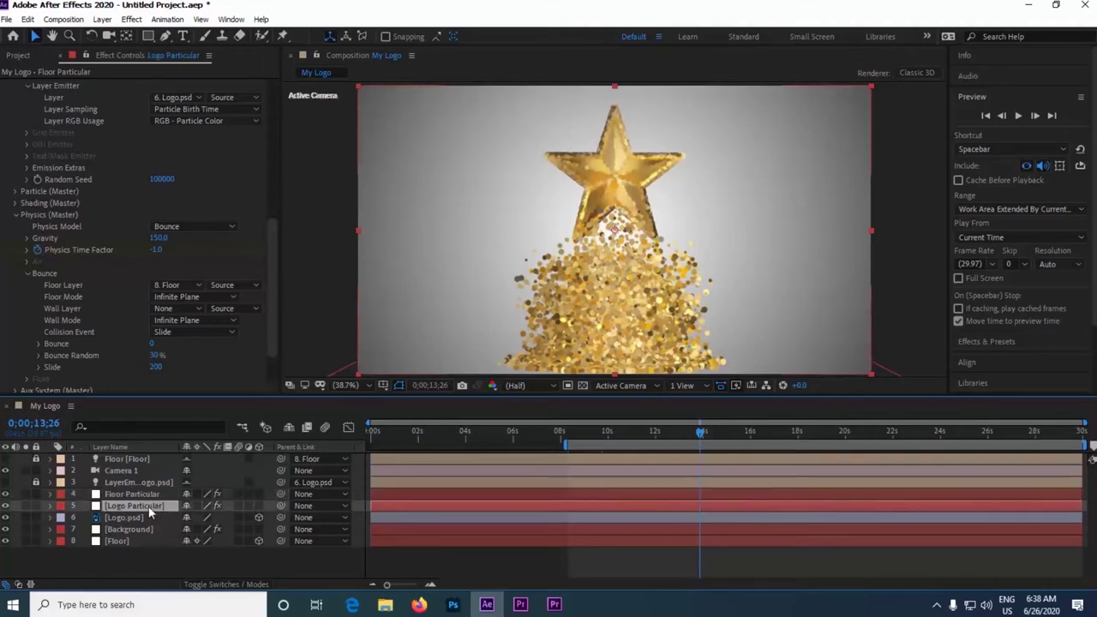
pyautogui.click(13, 173)
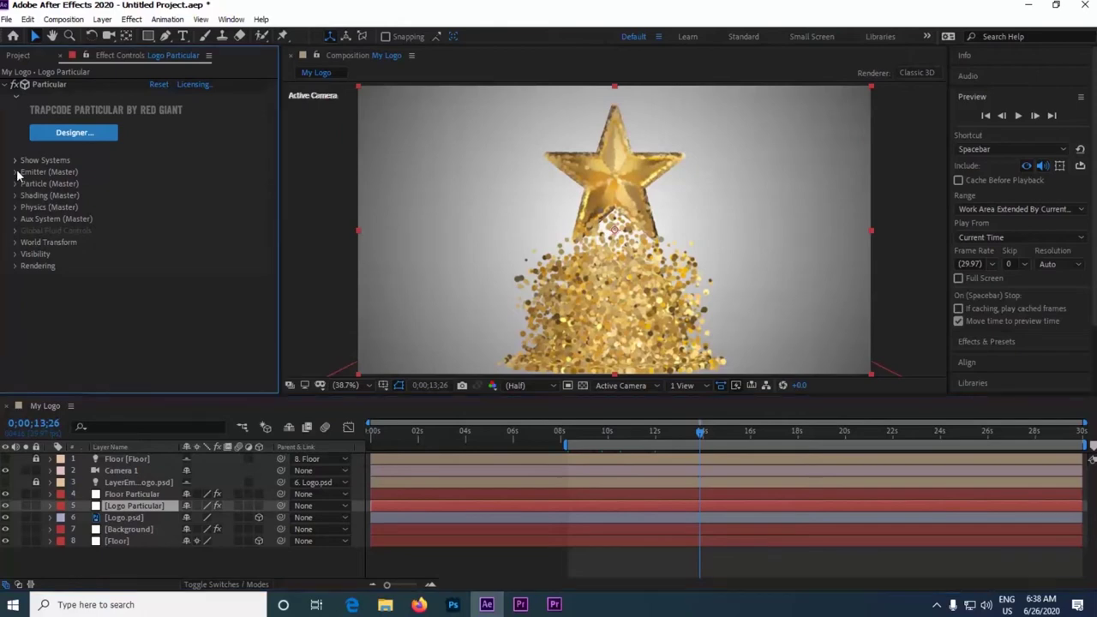
pyautogui.scroll(-2, 34, 172)
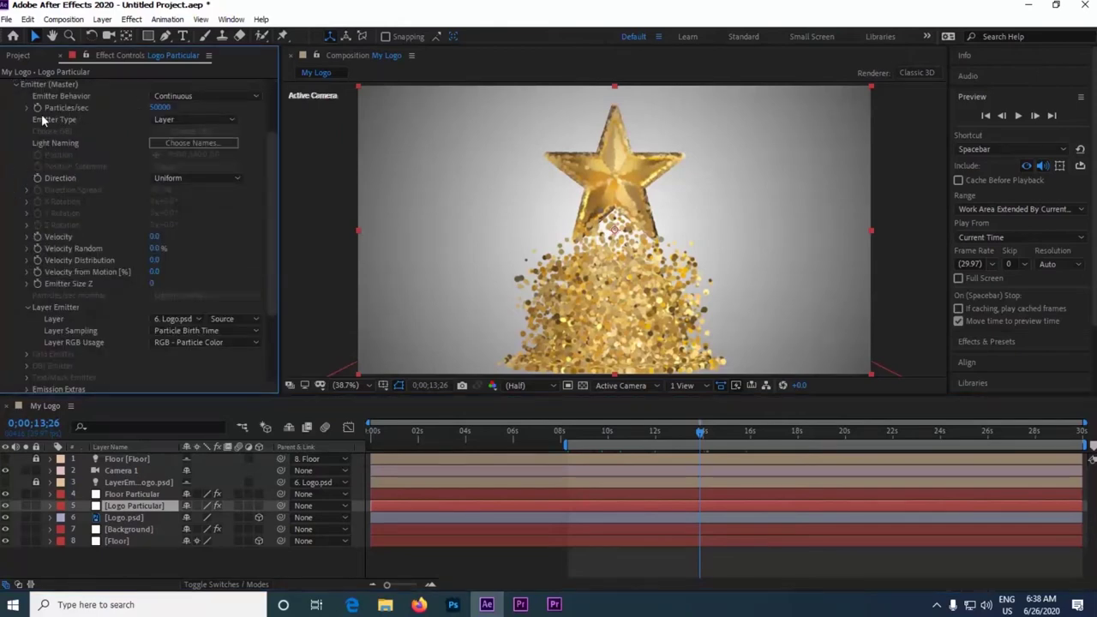
pyautogui.press('Return')
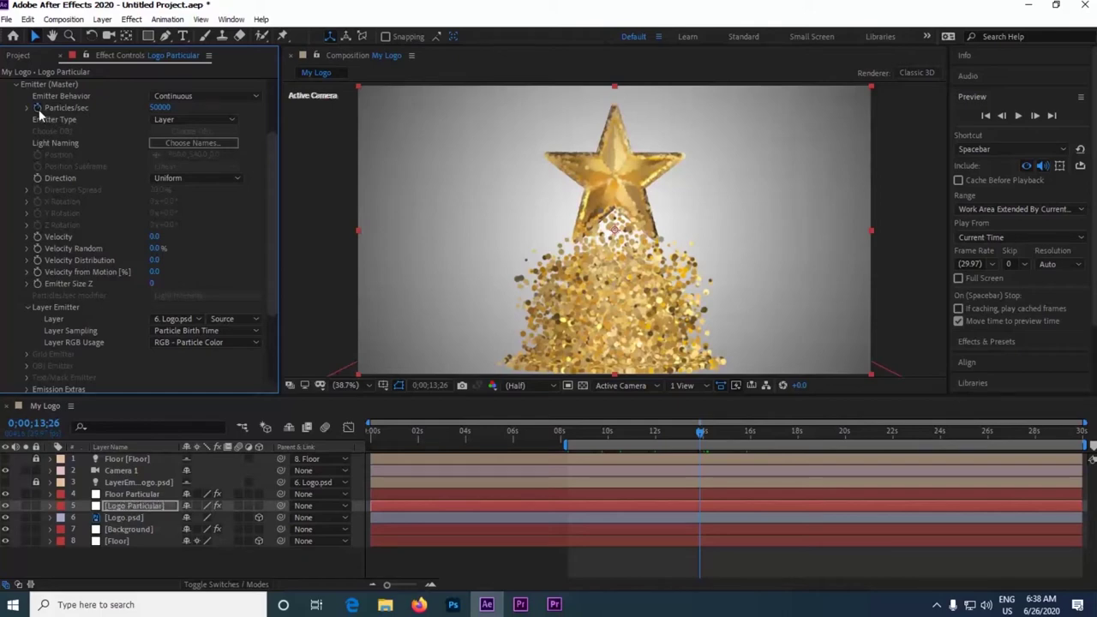
pyautogui.click(163, 109)
pyautogui.write('0')
# Find where the particles re-form the star and keyframe Logo Particular's Particles/sec at 5000 on 0;00;15;22.
pyautogui.click(734, 433)
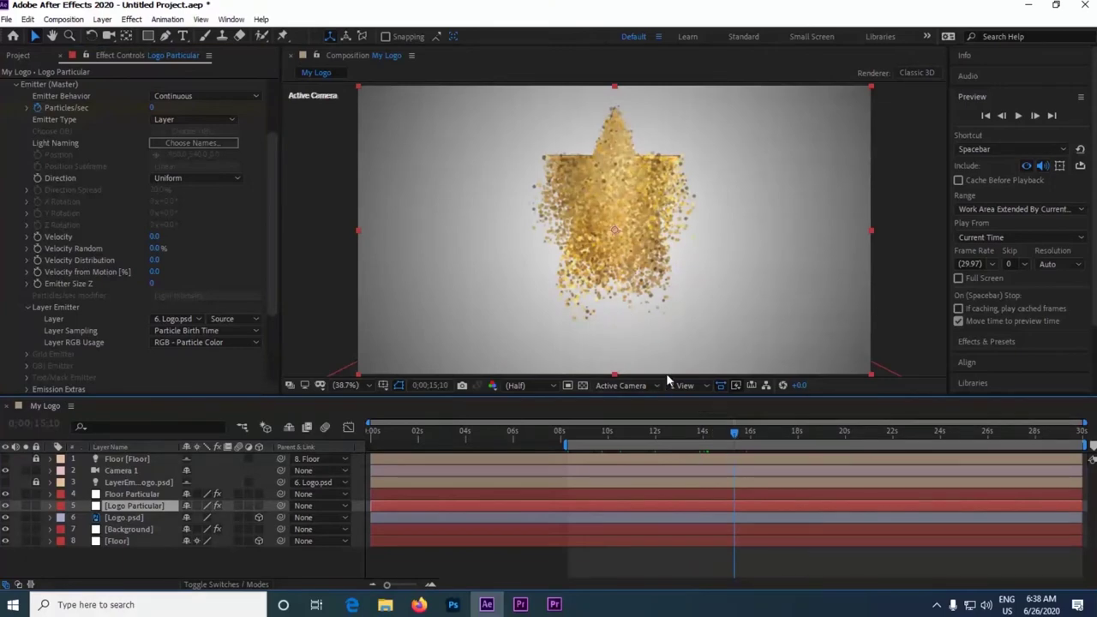
pyautogui.moveTo(734, 434); pyautogui.dragTo(723, 433)
pyautogui.click(740, 439)
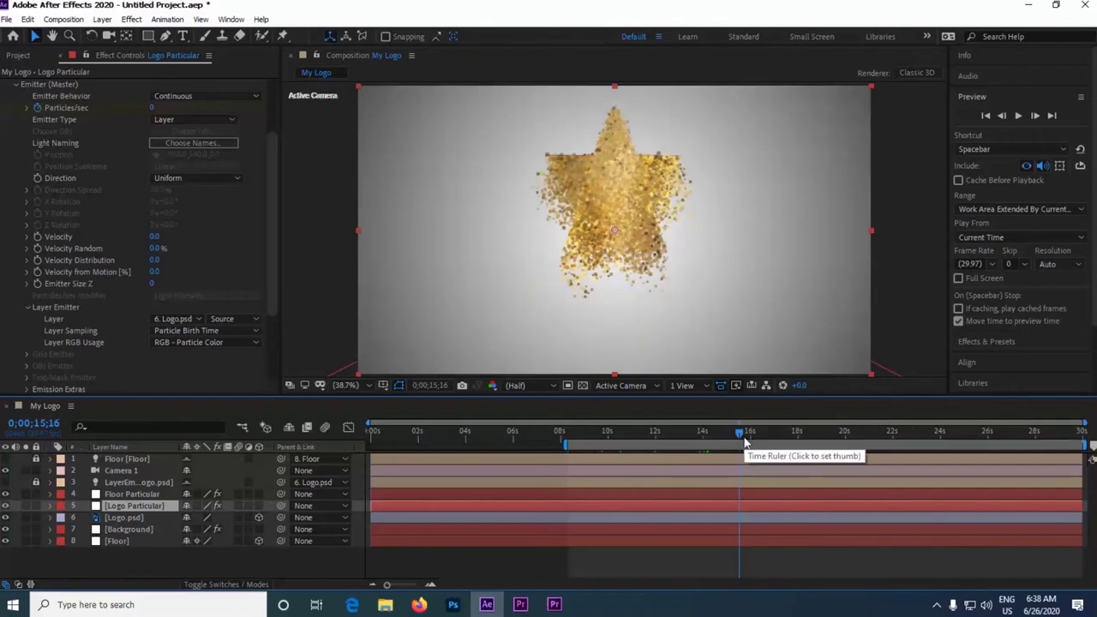
pyautogui.click(744, 439)
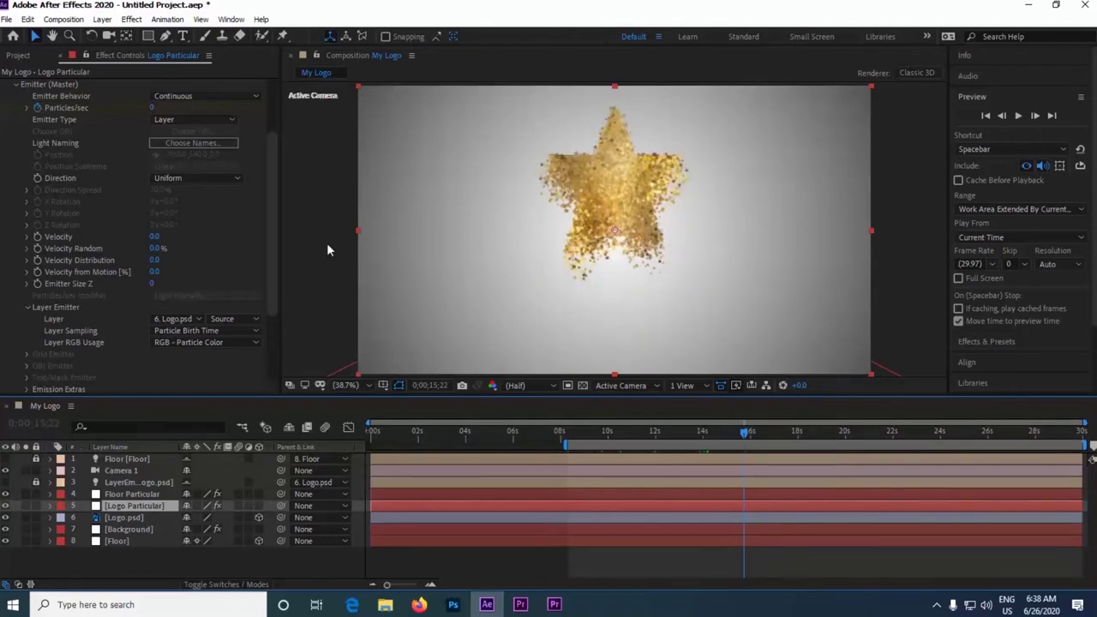
pyautogui.click(152, 109)
pyautogui.write('500')
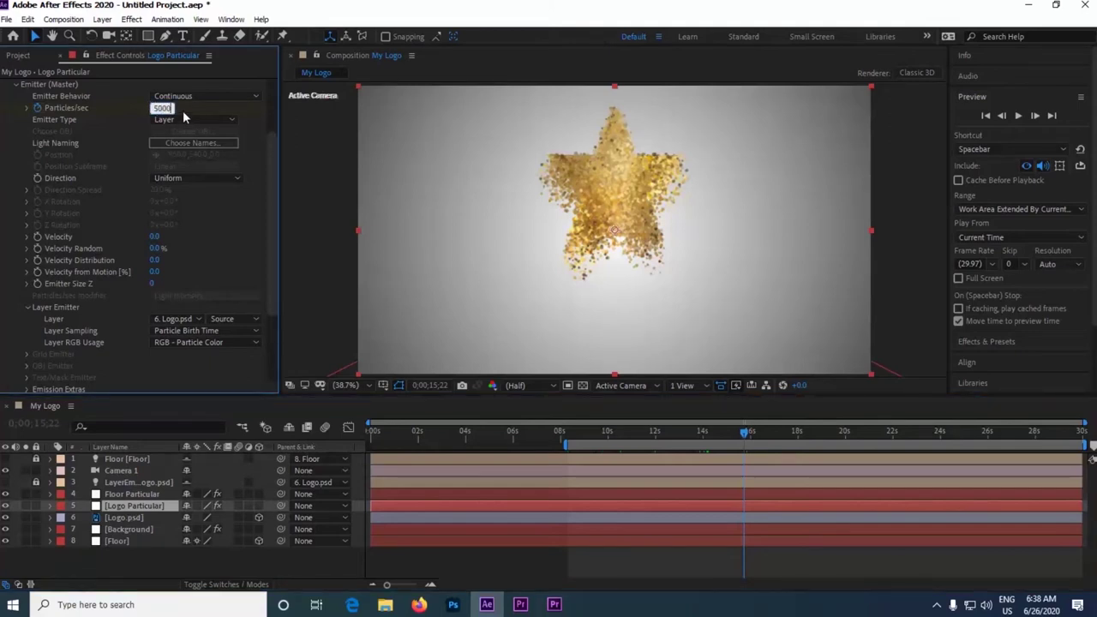
pyautogui.write('0')
pyautogui.press('Return')
pyautogui.moveTo(745, 437); pyautogui.dragTo(751, 437)
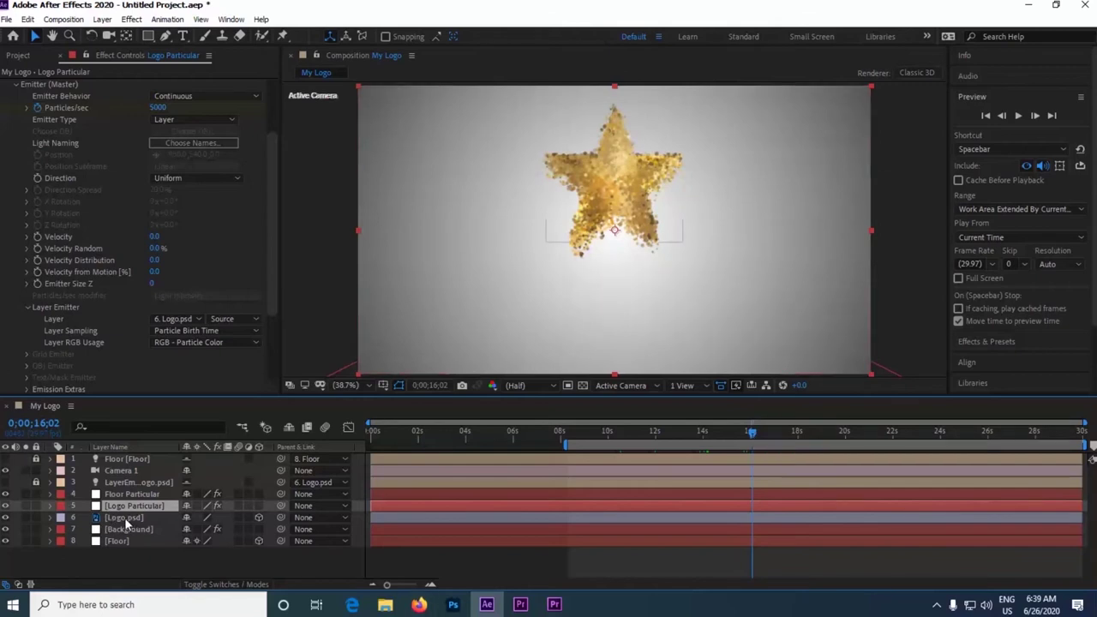
# Move the Logo.psd layer above Floor Particular and add Opacity keyframes to Logo.psd and Logo Particular at 0;00;15;25.
pyautogui.moveTo(125, 520); pyautogui.dragTo(122, 496)
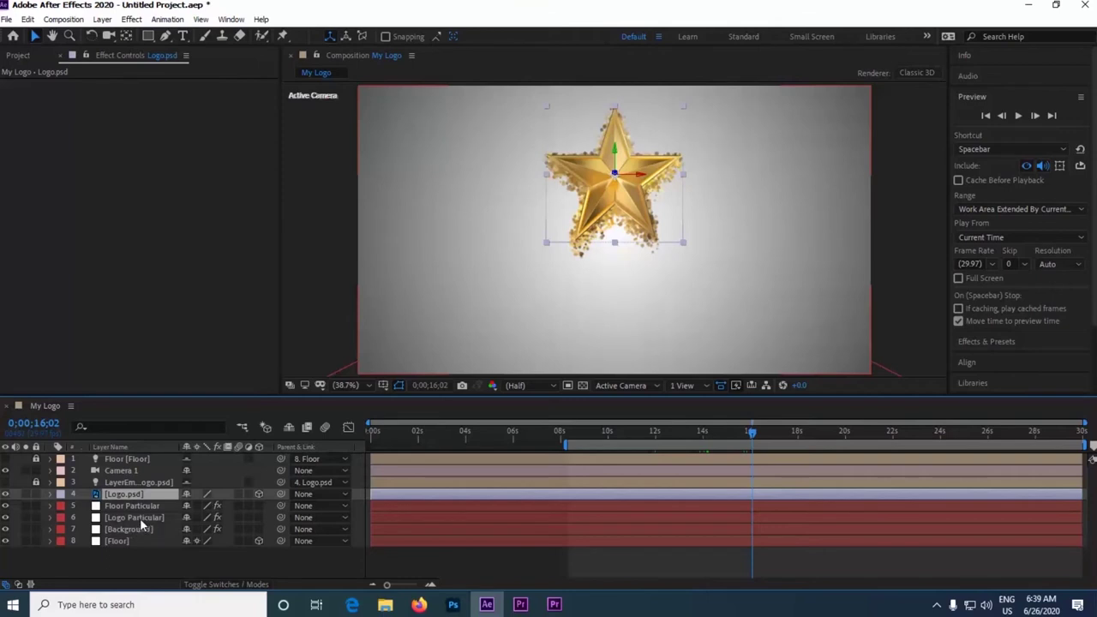
pyautogui.keyDown('ctrl'); pyautogui.click(139, 517); pyautogui.keyUp('ctrl')
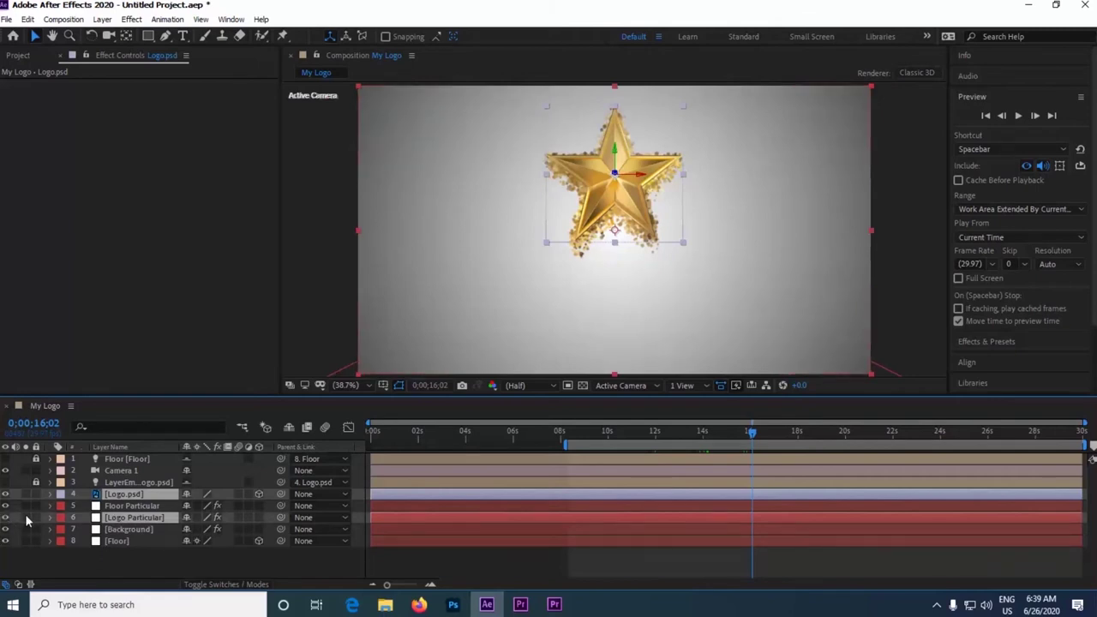
pyautogui.press('t')
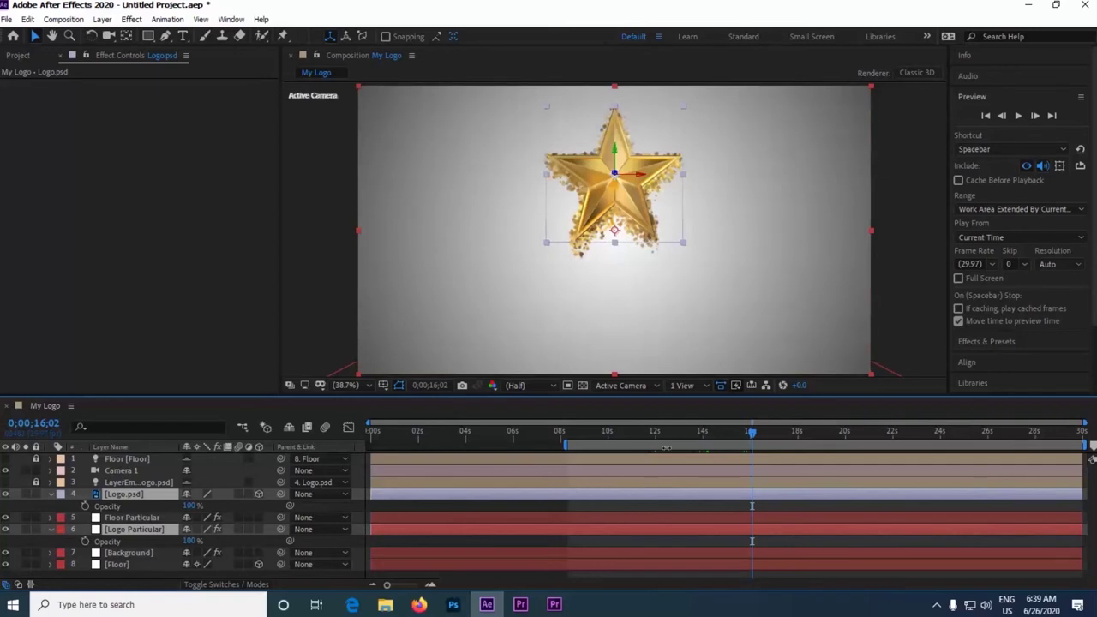
pyautogui.click(750, 436)
pyautogui.moveTo(750, 435); pyautogui.dragTo(747, 437)
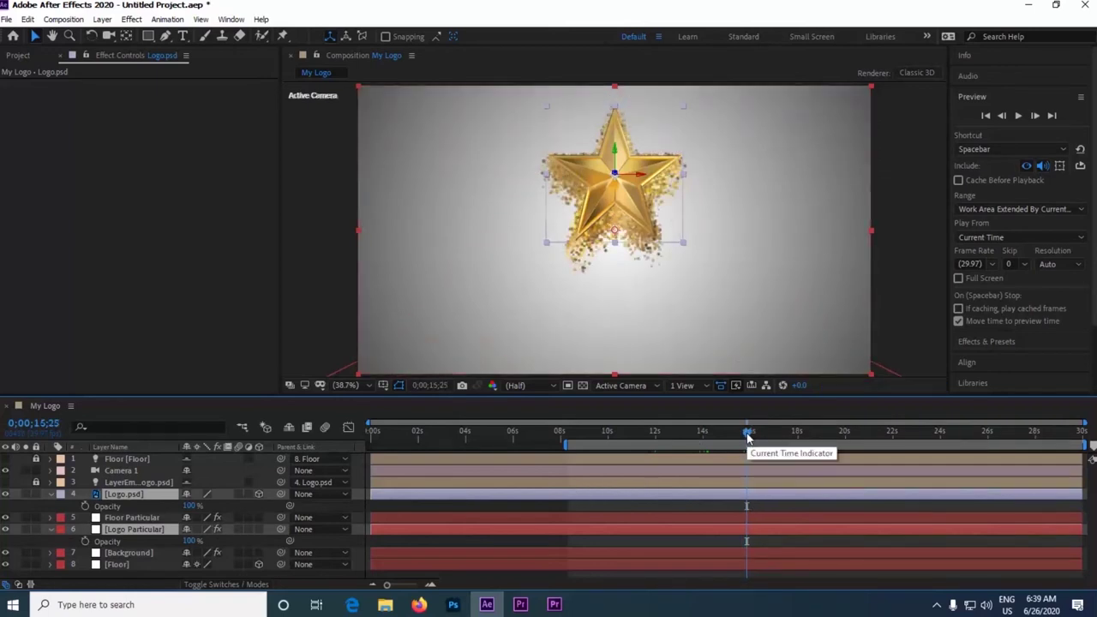
pyautogui.click(86, 542)
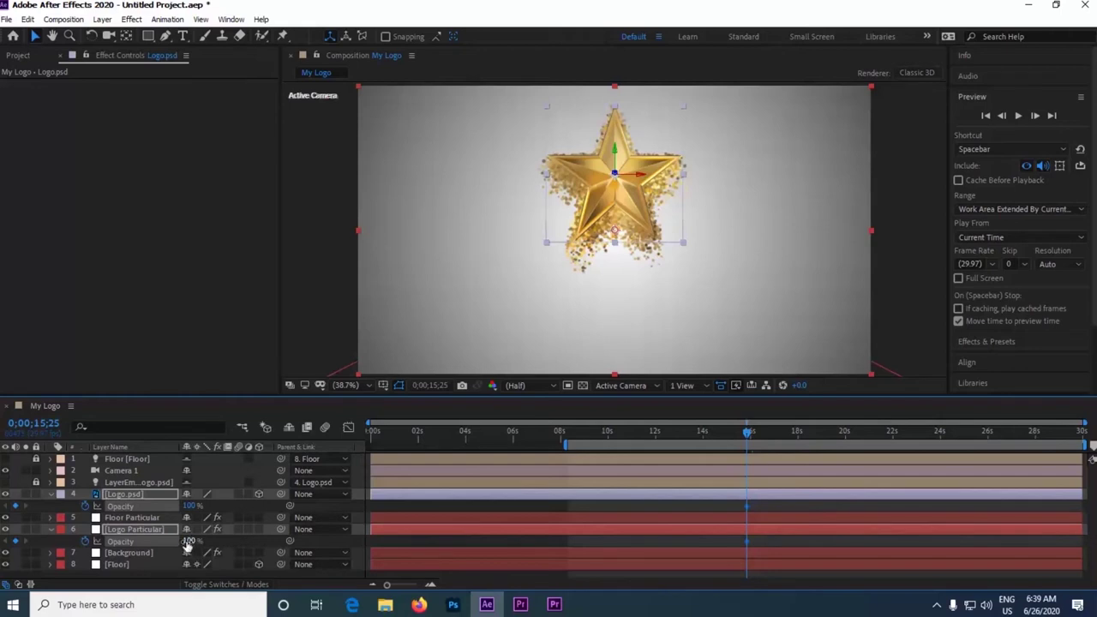
# Set the Logo.psd layer's Opacity keyframe at 0;00;15;25 to 5%.
pyautogui.click(782, 511)
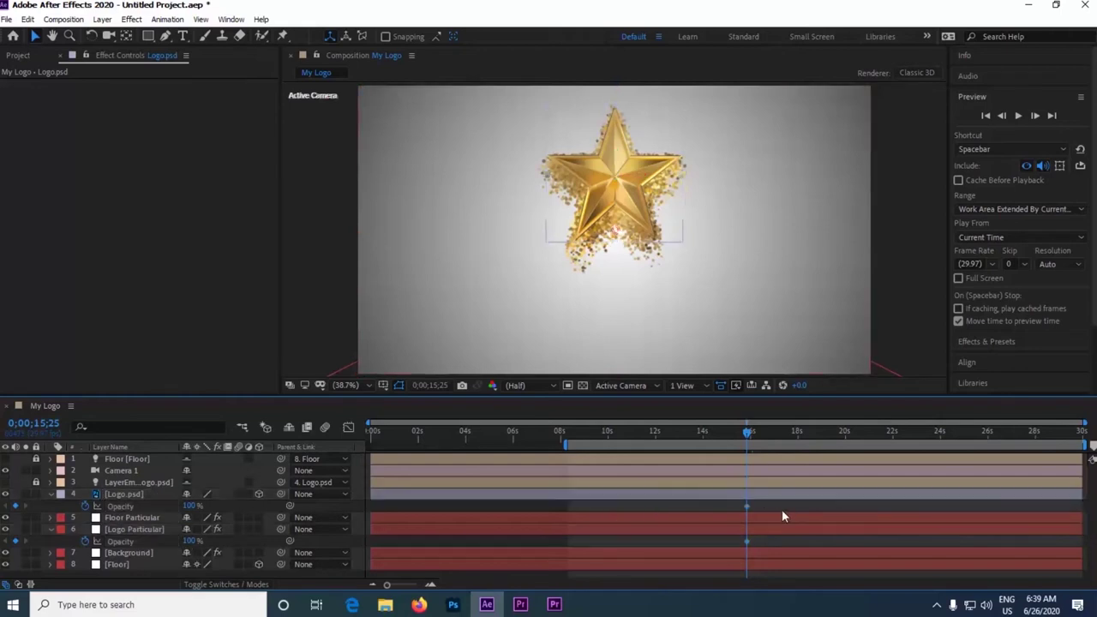
pyautogui.click(775, 496)
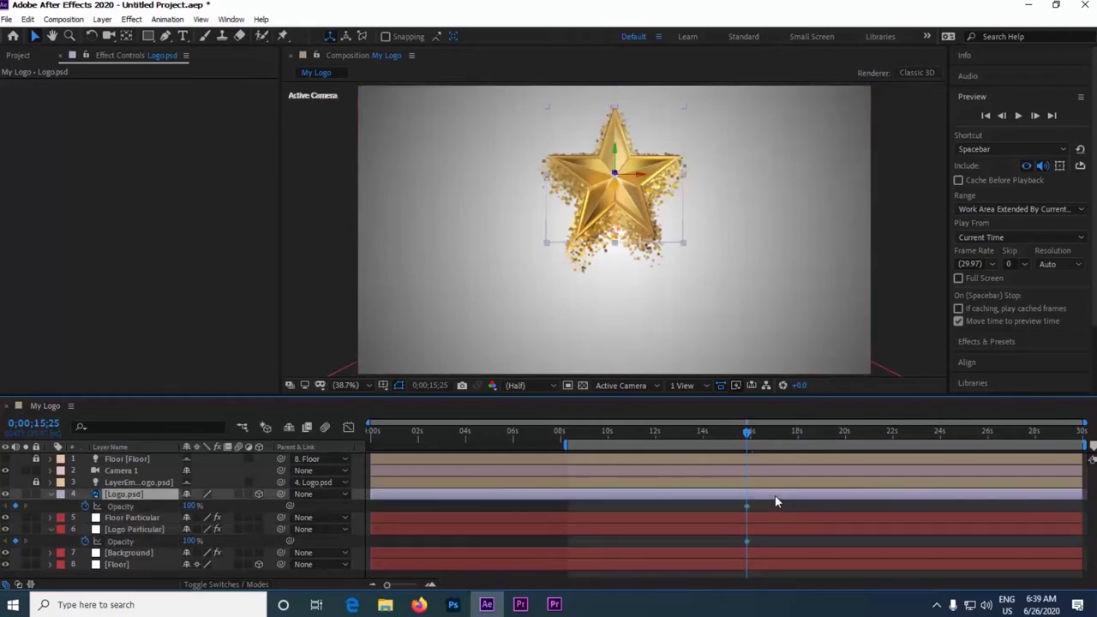
pyautogui.click(178, 507)
pyautogui.write('5')
pyautogui.press('Return')
# At 0;00;16;16, keyframe Opacity at 100% for Logo.psd and 0% for Logo Particular.
pyautogui.click(766, 435)
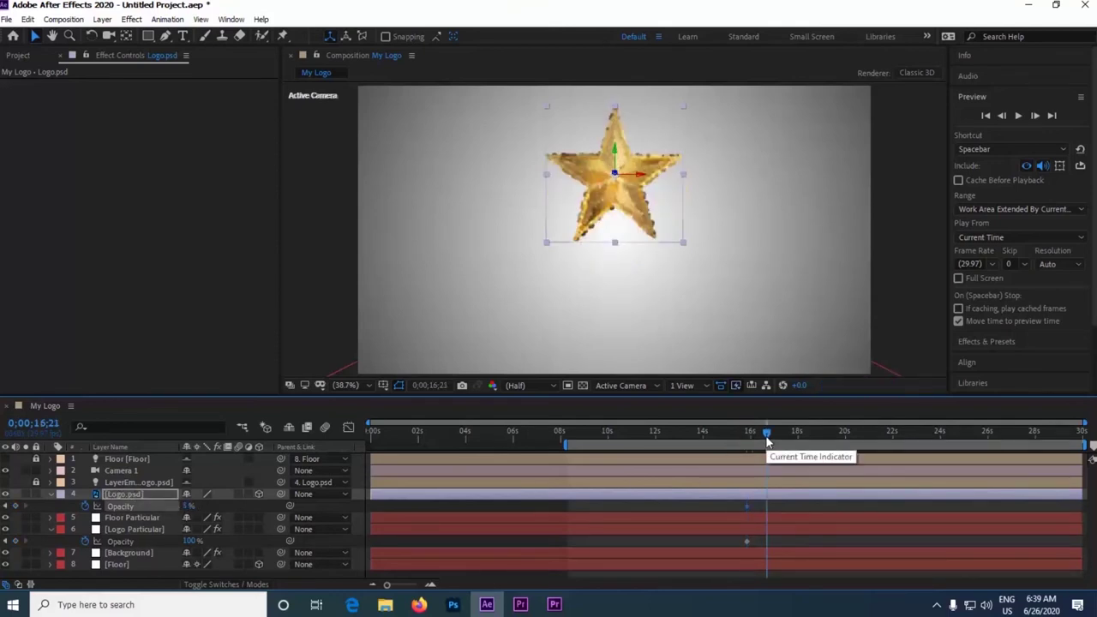
pyautogui.moveTo(767, 438); pyautogui.dragTo(770, 440)
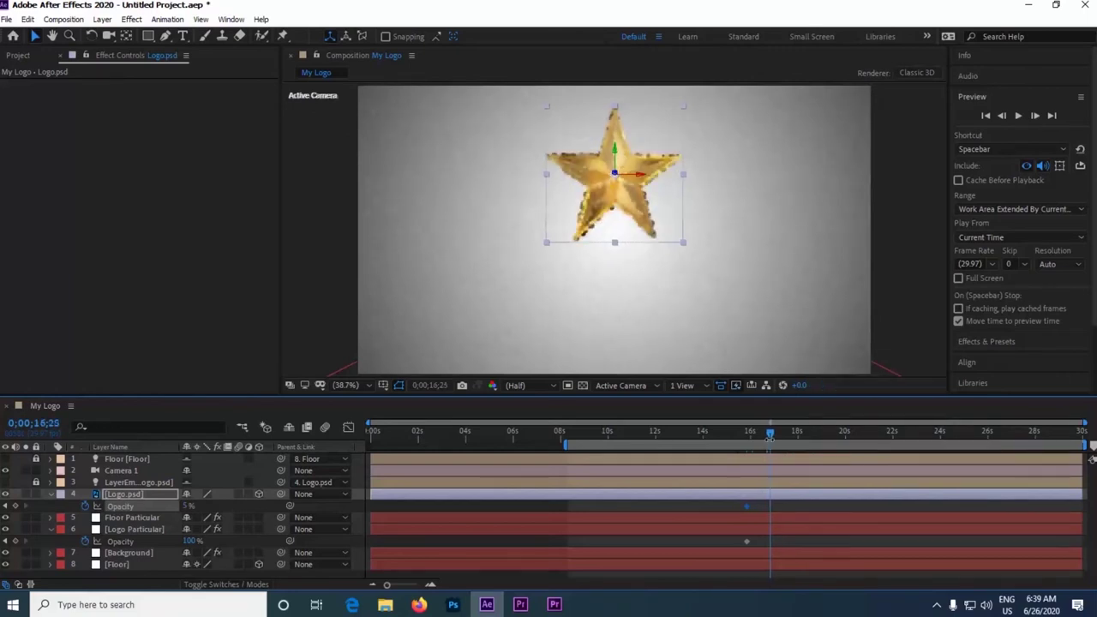
pyautogui.click(767, 439)
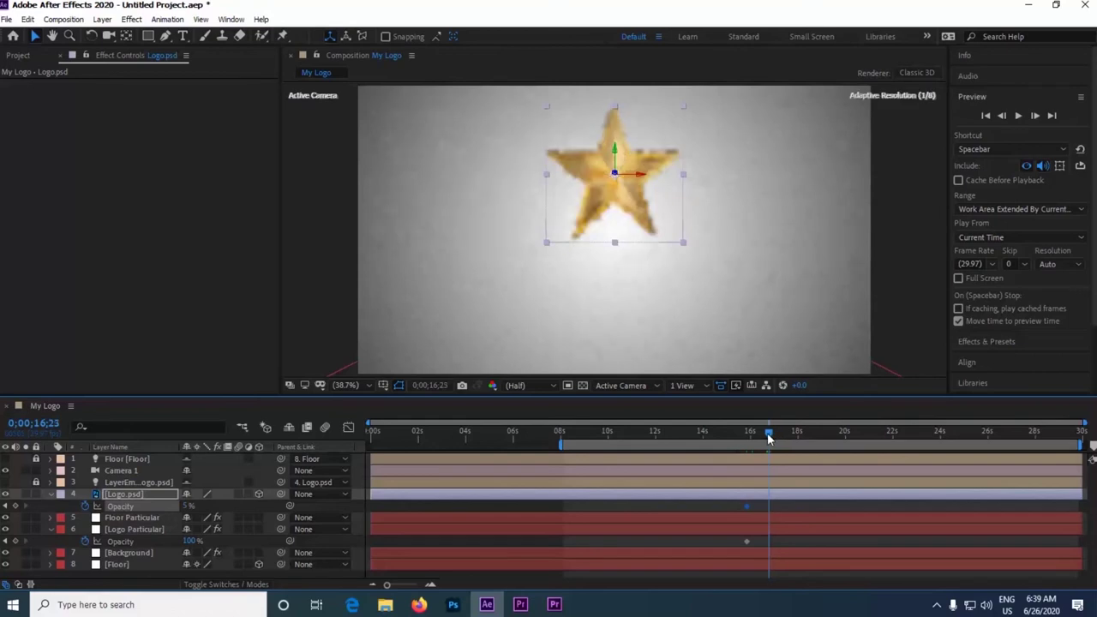
pyautogui.moveTo(767, 439); pyautogui.dragTo(763, 439)
pyautogui.moveTo(185, 506); pyautogui.dragTo(319, 509)
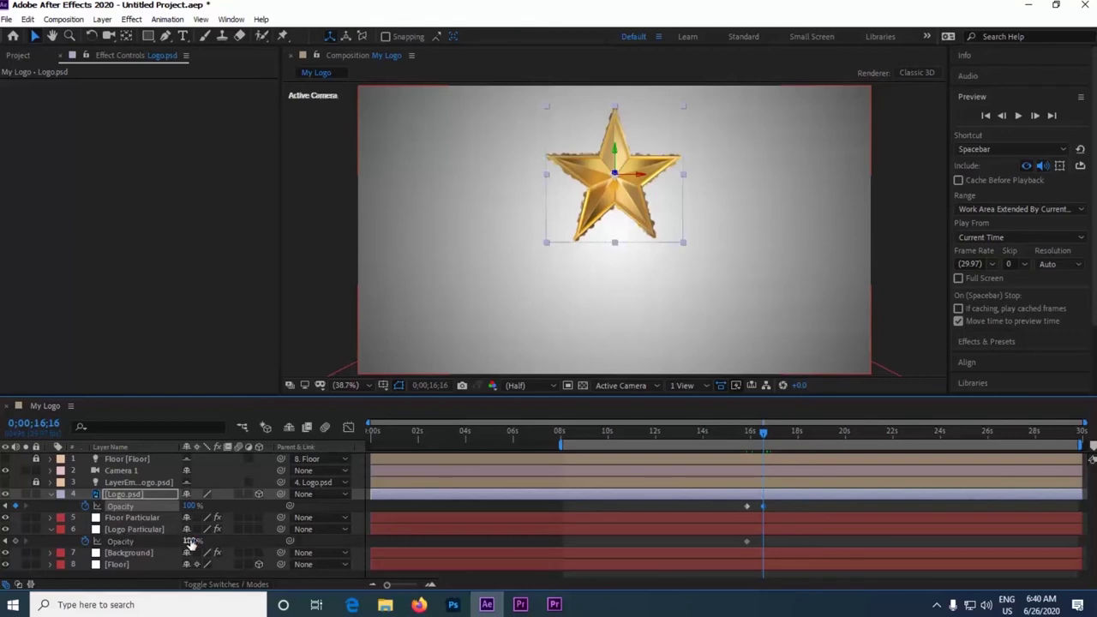
pyautogui.moveTo(186, 541); pyautogui.dragTo(74, 524)
pyautogui.click(133, 529)
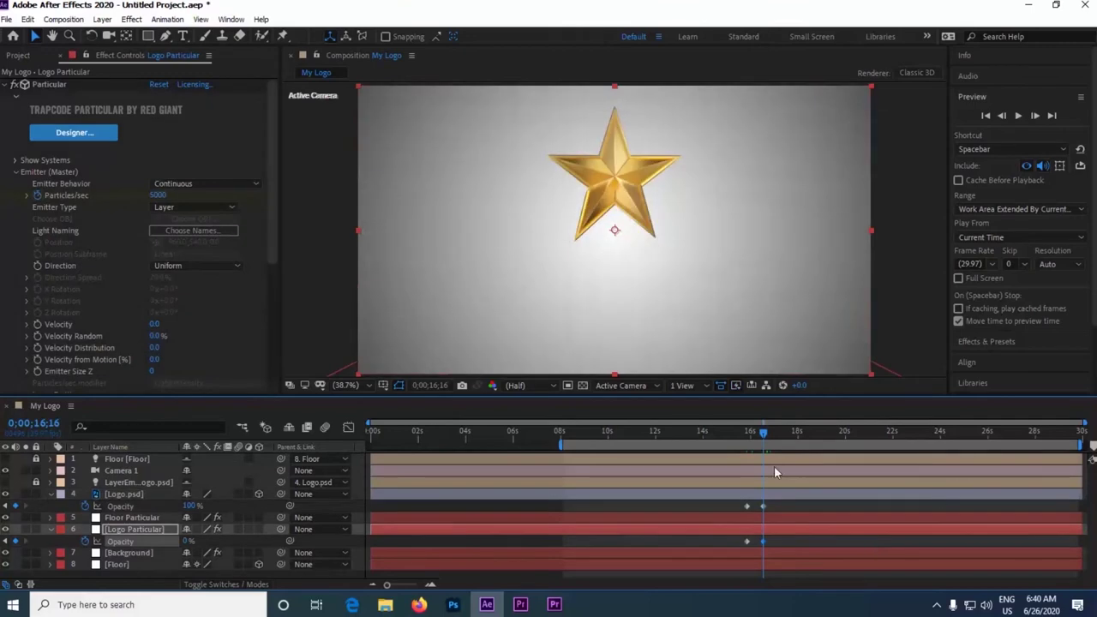
# Scrub the logo's opacity crossfade from 0;00;15;24 to 0;00;16;19 and go back to 0;00;08;03.
pyautogui.click(747, 433)
pyautogui.moveTo(189, 507); pyautogui.dragTo(171, 507)
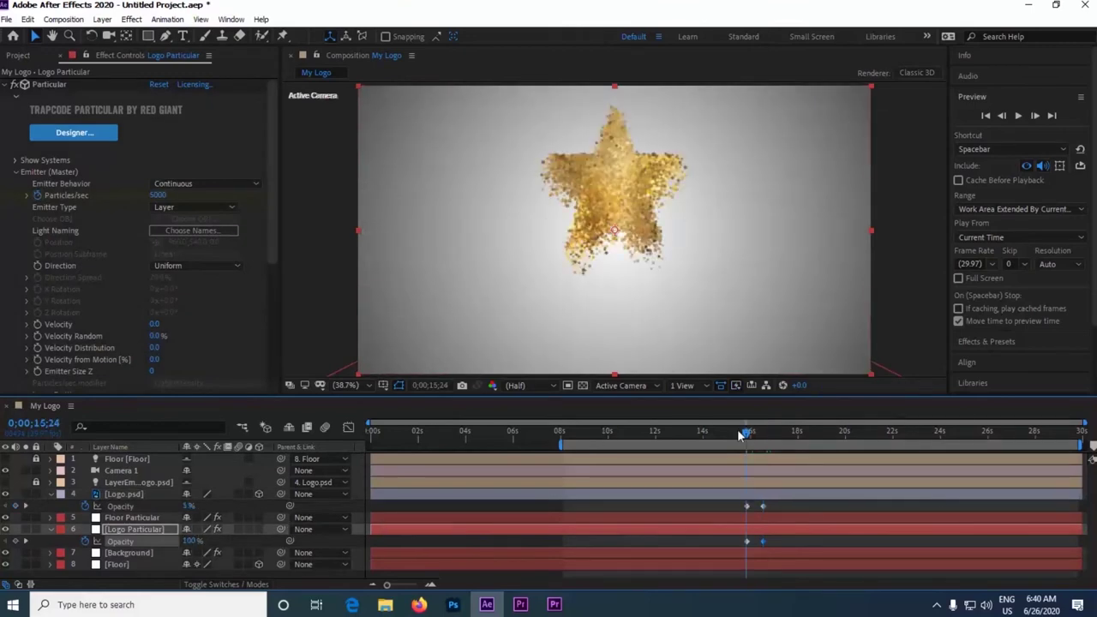
pyautogui.moveTo(747, 437); pyautogui.dragTo(766, 441)
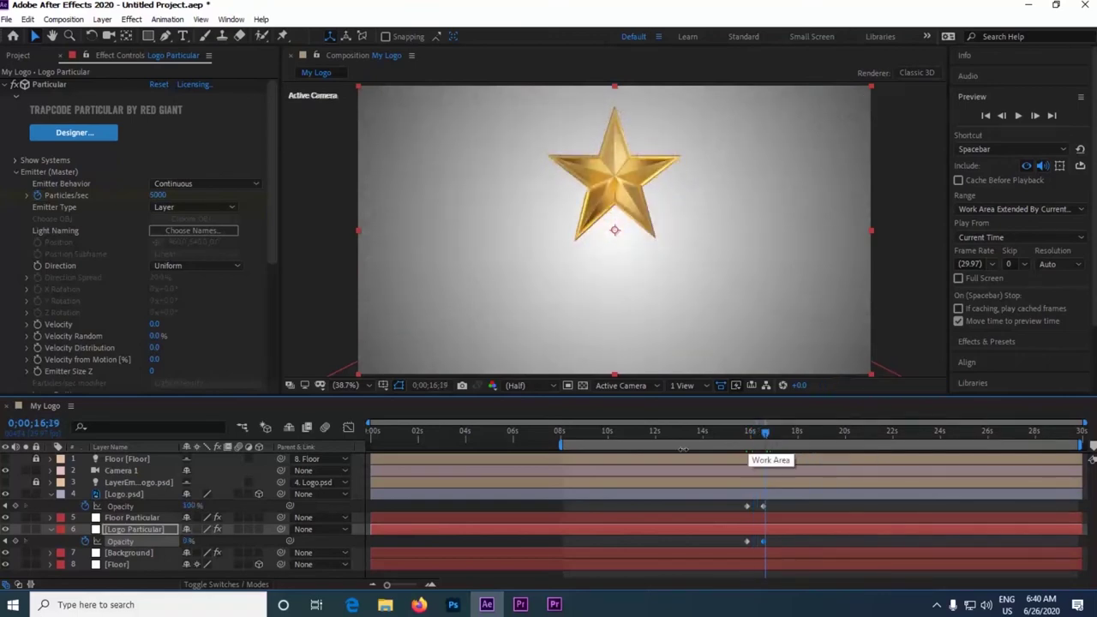
pyautogui.click(563, 439)
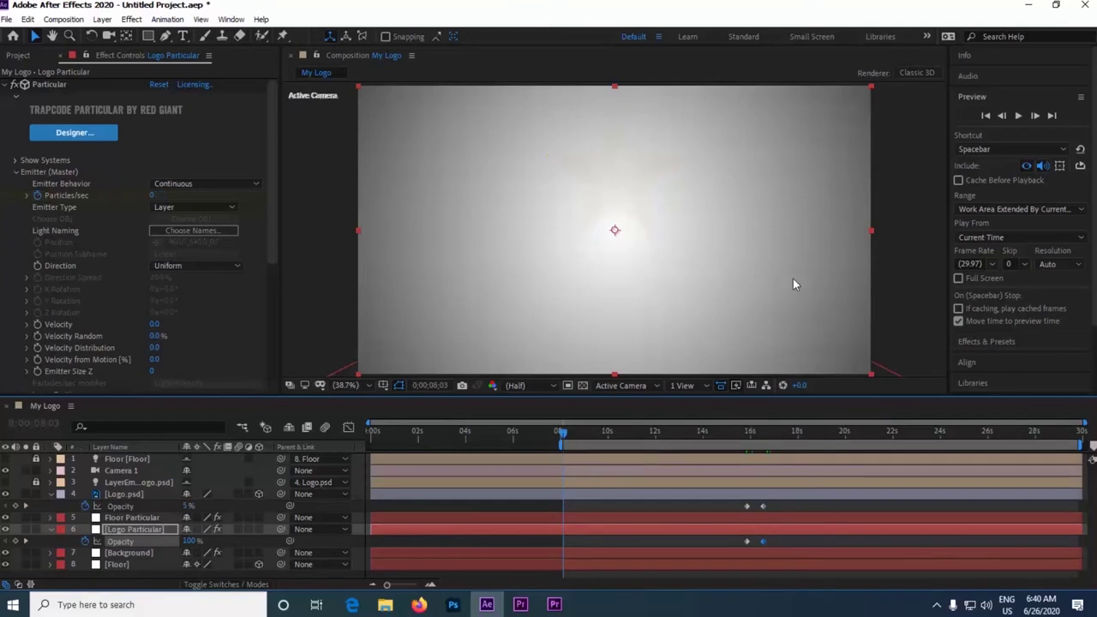
# Set the Logo.psd layer's Opacity to 0% at 0;00;15;24.
pyautogui.click(1018, 116)
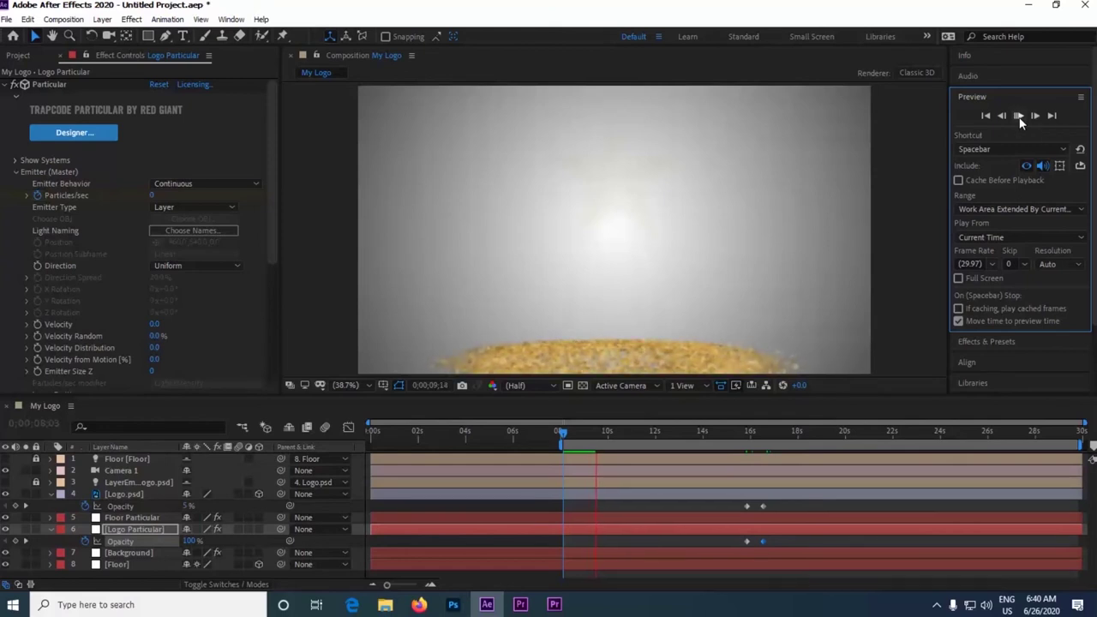
pyautogui.click(745, 439)
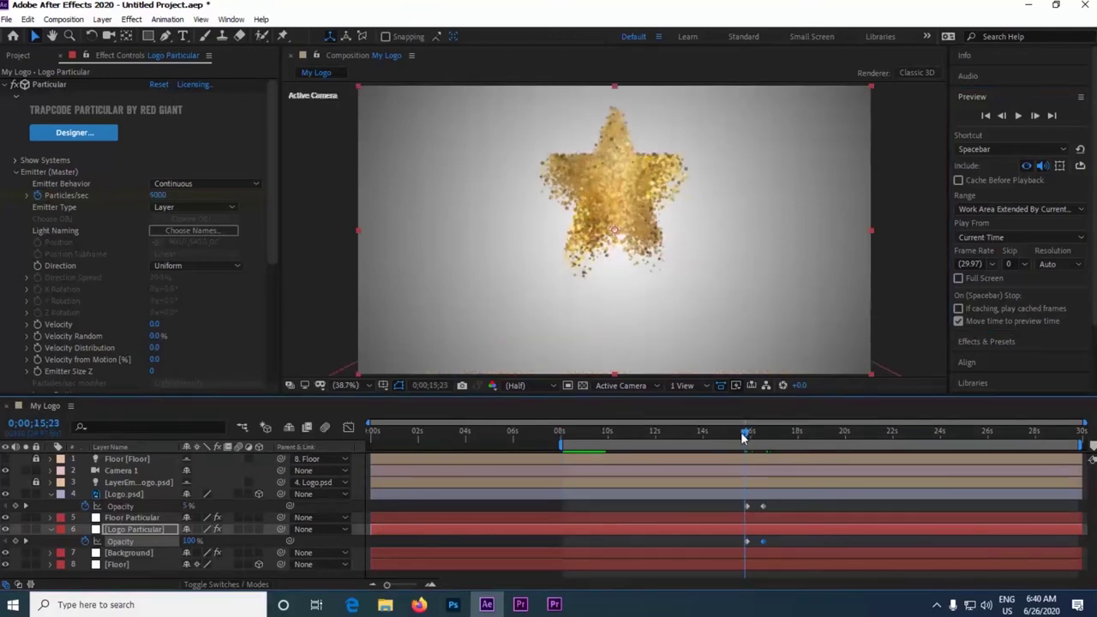
pyautogui.moveTo(744, 439); pyautogui.dragTo(742, 439)
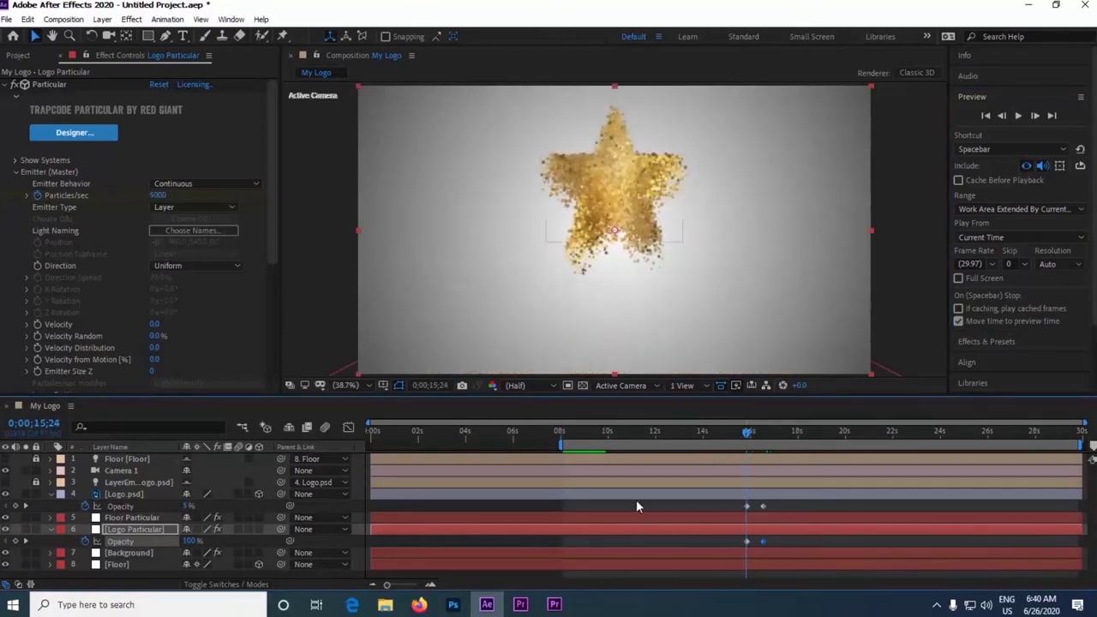
pyautogui.click(182, 510)
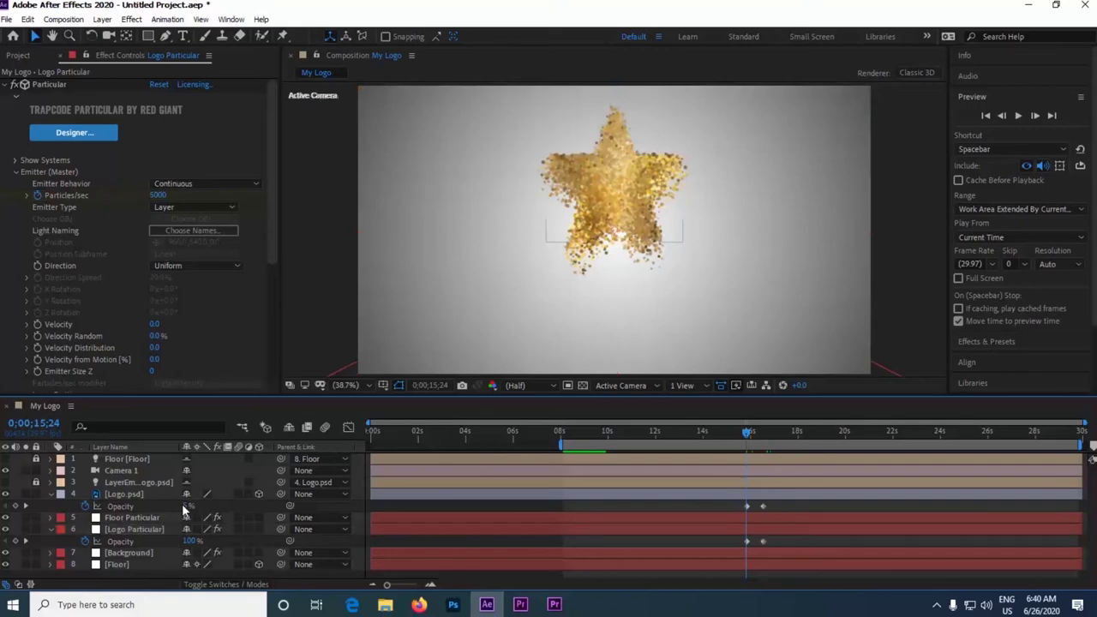
pyautogui.click(188, 506)
pyautogui.write('0')
pyautogui.click(243, 505)
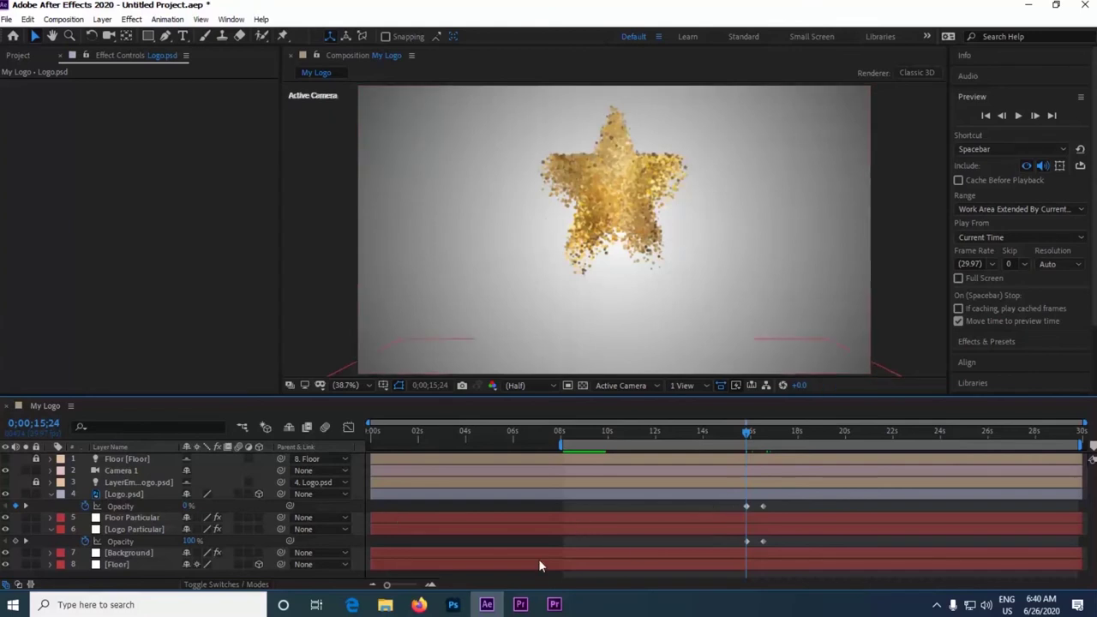
# Move Logo.psd's 0% Opacity keyframe from 0;00;15;24 onto the 0;00;15;25 keyframe, replacing it.
pyautogui.moveTo(387, 585); pyautogui.dragTo(418, 585)
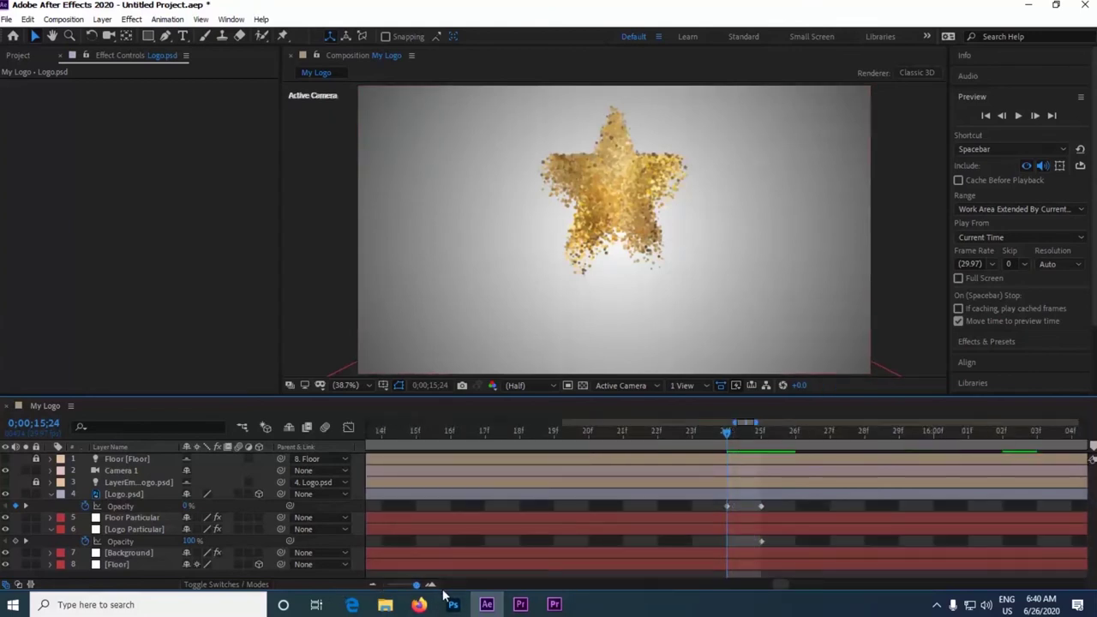
pyautogui.click(761, 506)
pyautogui.moveTo(762, 506); pyautogui.dragTo(737, 512)
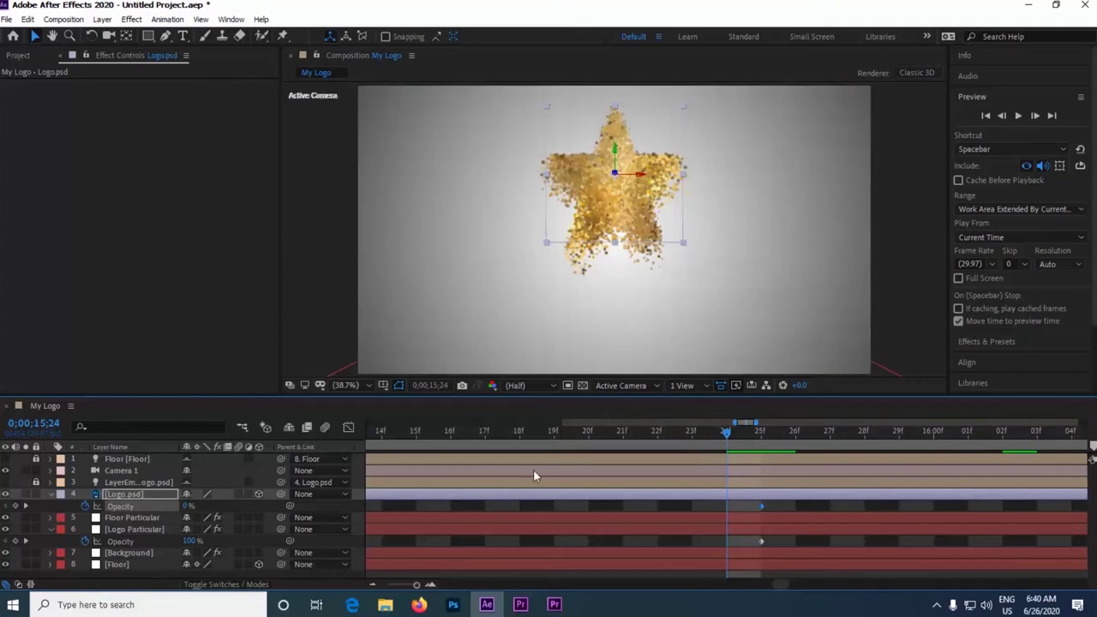
pyautogui.moveTo(417, 585); pyautogui.dragTo(387, 585)
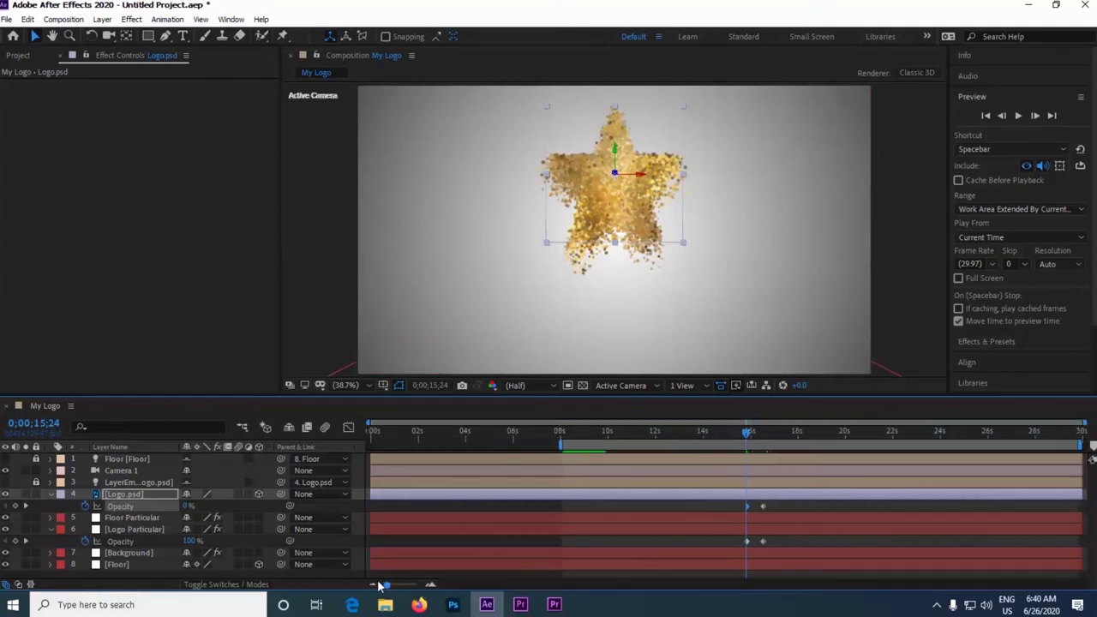
# Preview the particle animation and logo crossfade from 0;00;08;15 and stop playback once the full logo has formed.
pyautogui.click(573, 433)
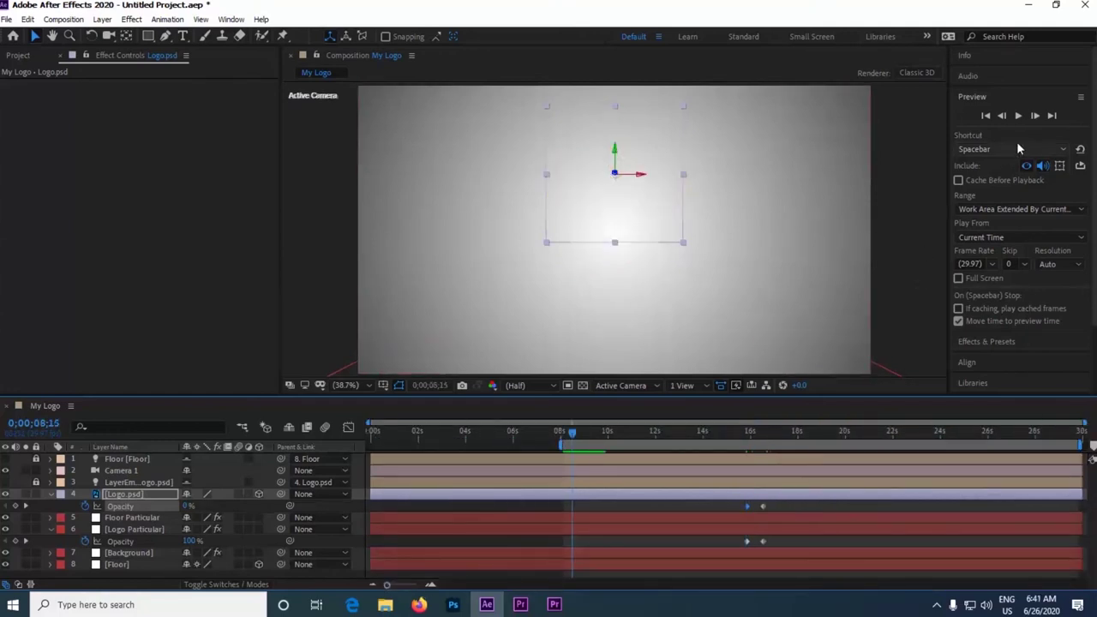
pyautogui.click(1018, 116)
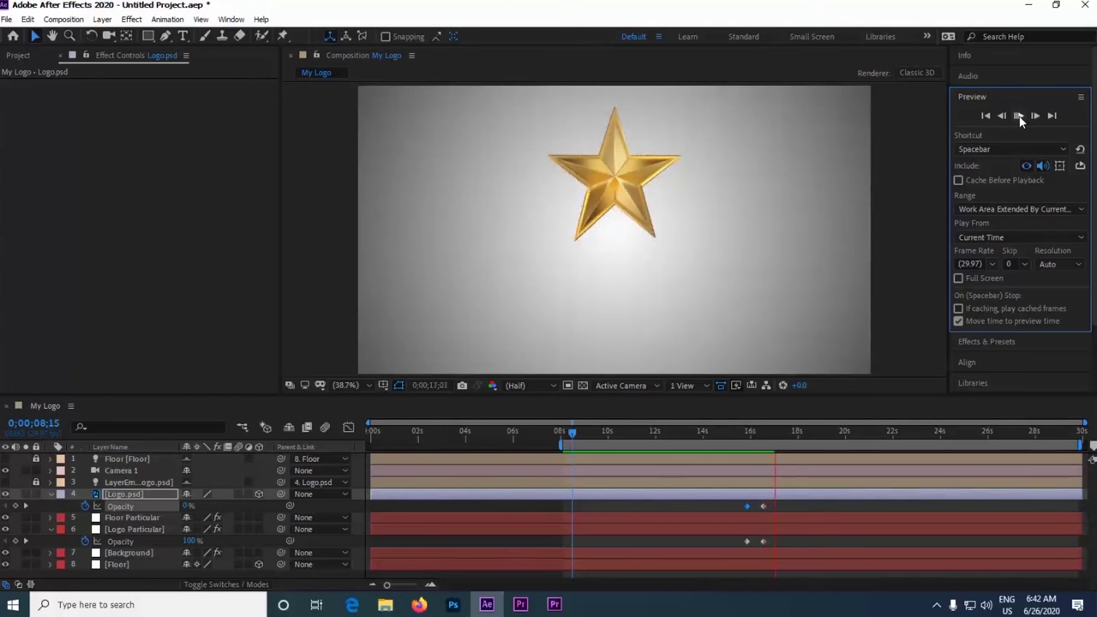
pyautogui.click(617, 501)
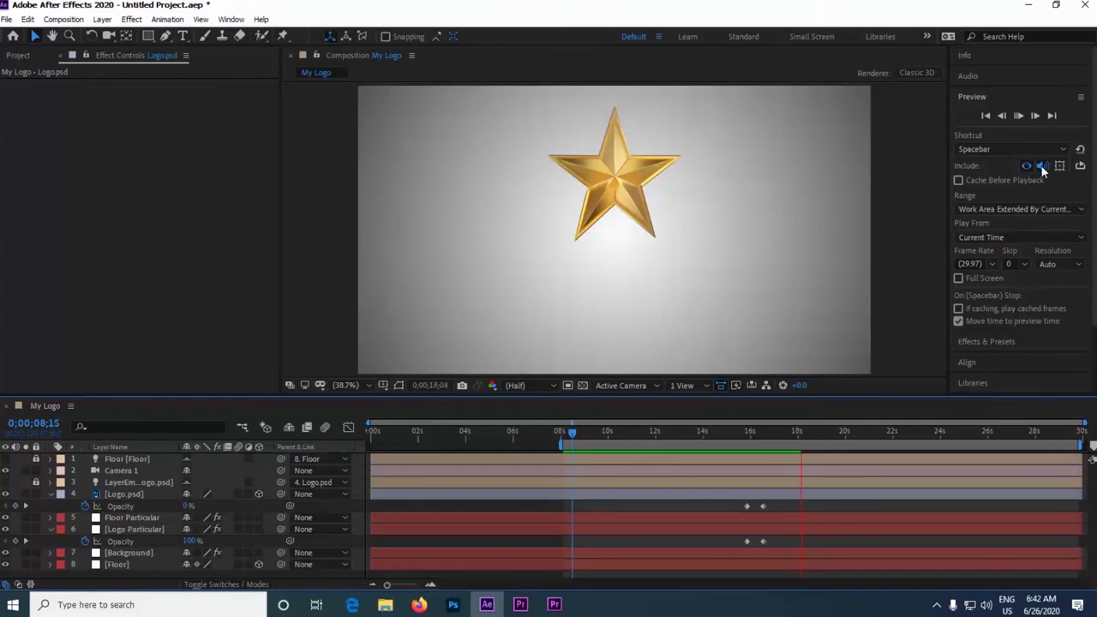
pyautogui.click(1018, 115)
# Move the Logo.psd layer below Floor Particular and preview the crossfade from 0;00;15;22.
pyautogui.click(120, 495)
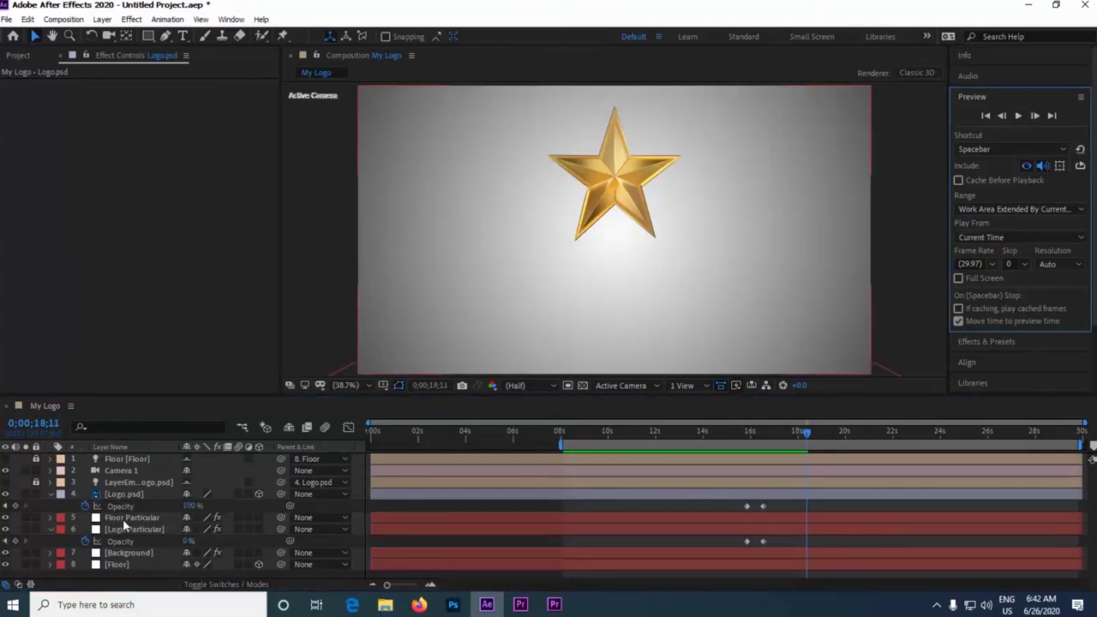
pyautogui.moveTo(126, 493); pyautogui.dragTo(125, 524)
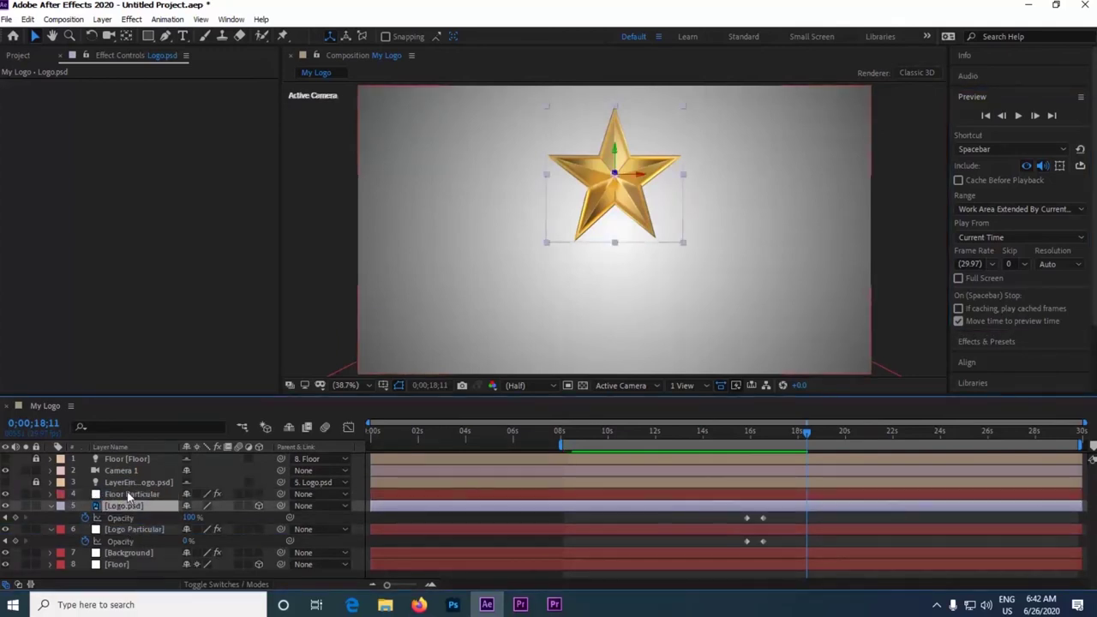
pyautogui.moveTo(744, 432); pyautogui.dragTo(756, 436)
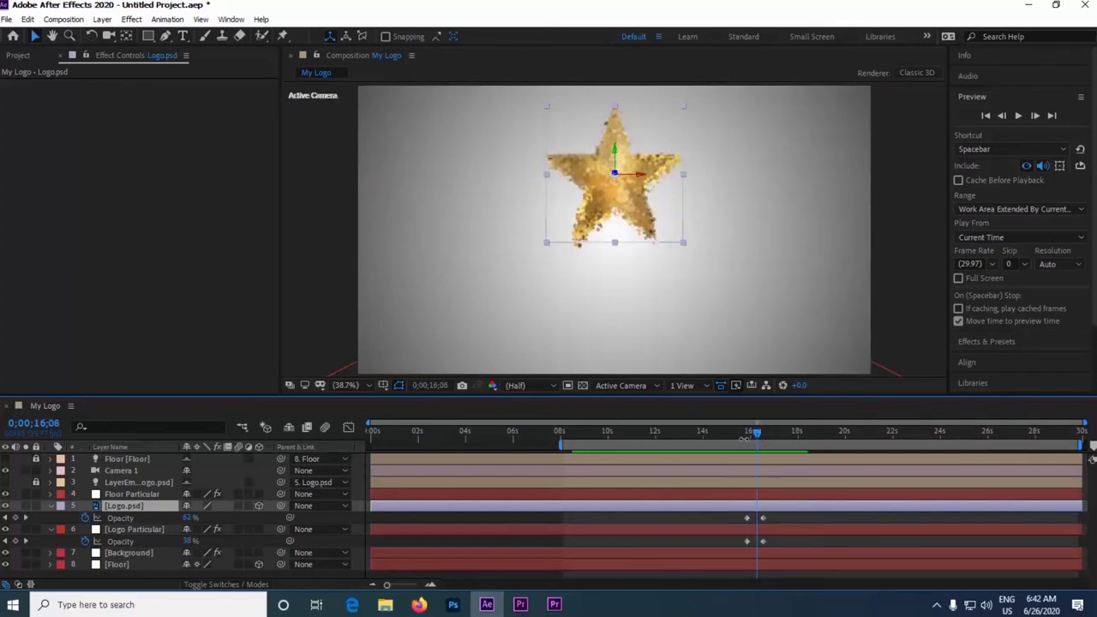
pyautogui.click(744, 433)
pyautogui.click(1019, 116)
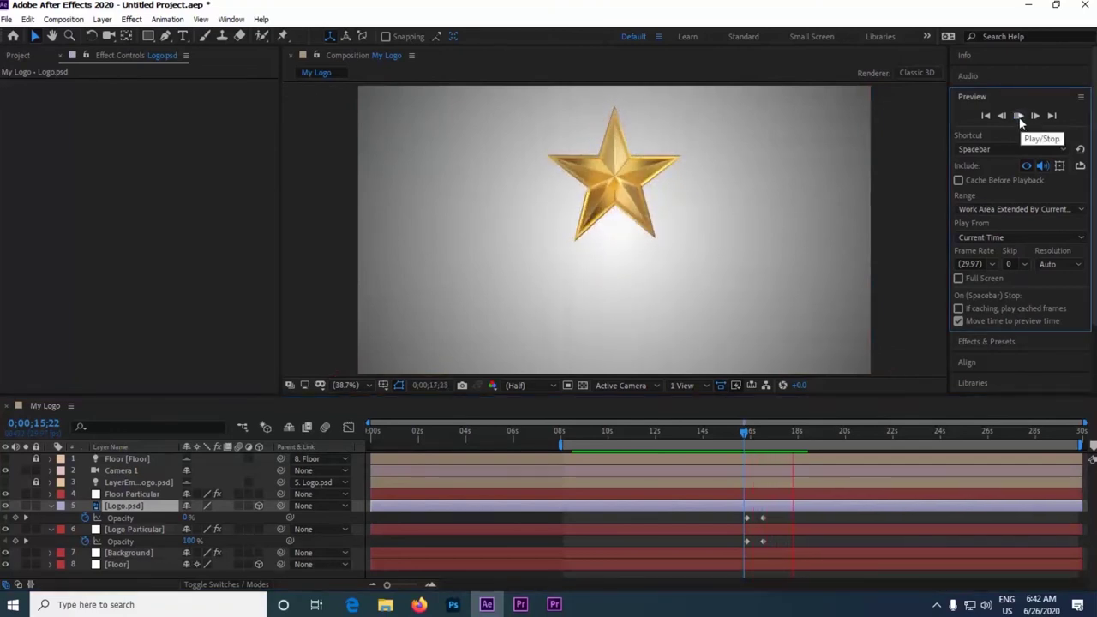
# Go back to 0;00;08;09 and collapse the Opacity properties of Logo.psd and Logo Particular.
pyautogui.click(561, 435)
pyautogui.click(567, 435)
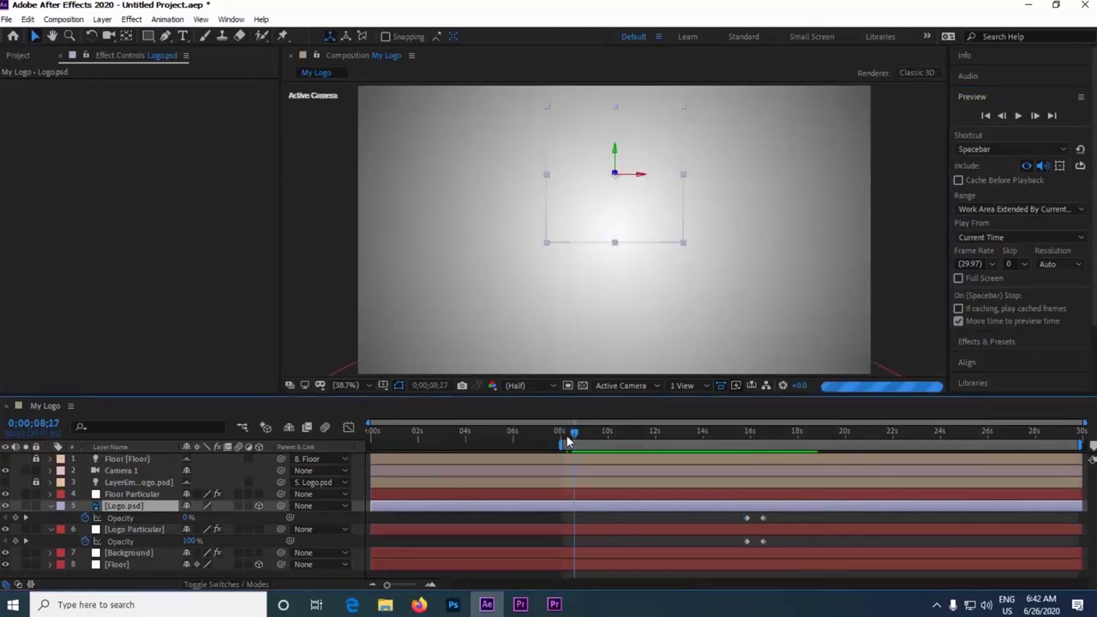
pyautogui.click(52, 507)
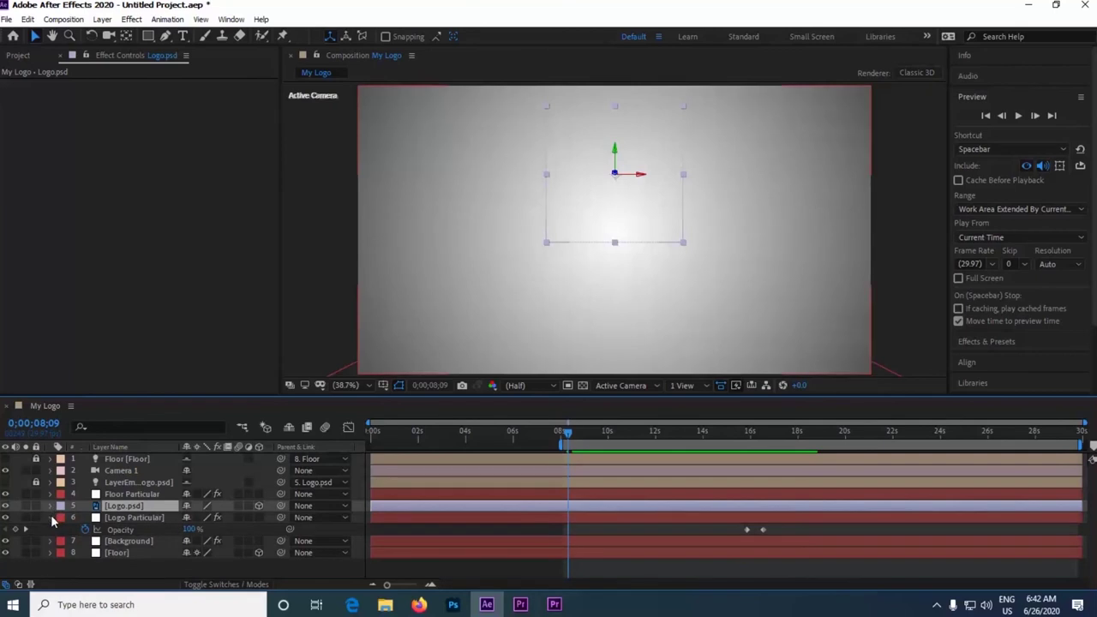
pyautogui.click(52, 518)
# Add a 3D null object at the top of the layer stack and parent Camera 1 to it.
pyautogui.click(643, 434)
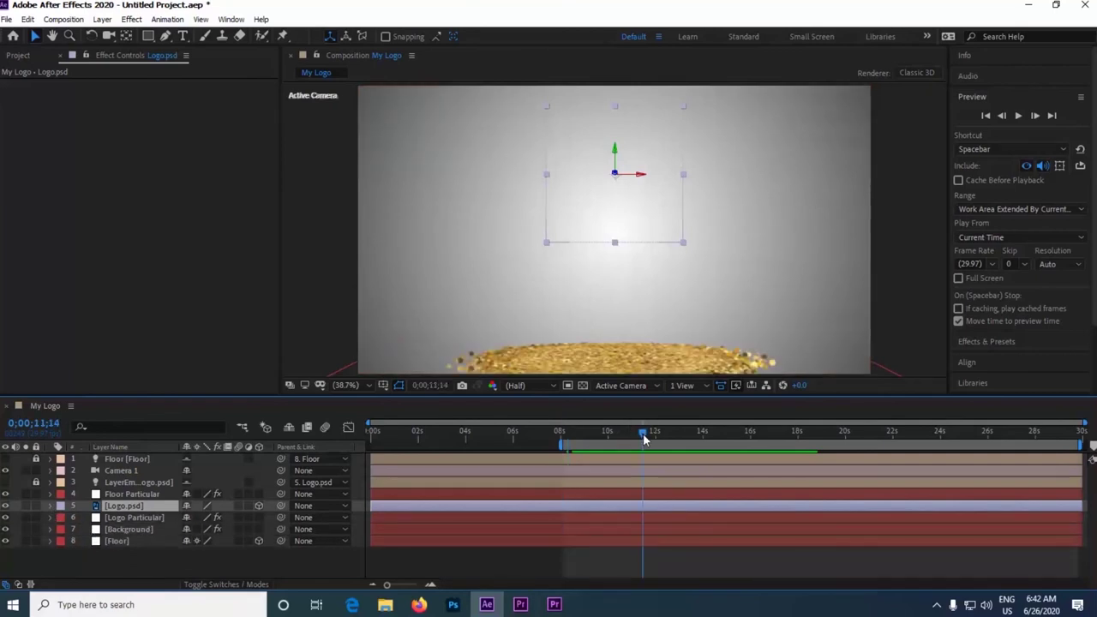
pyautogui.rightClick(138, 560)
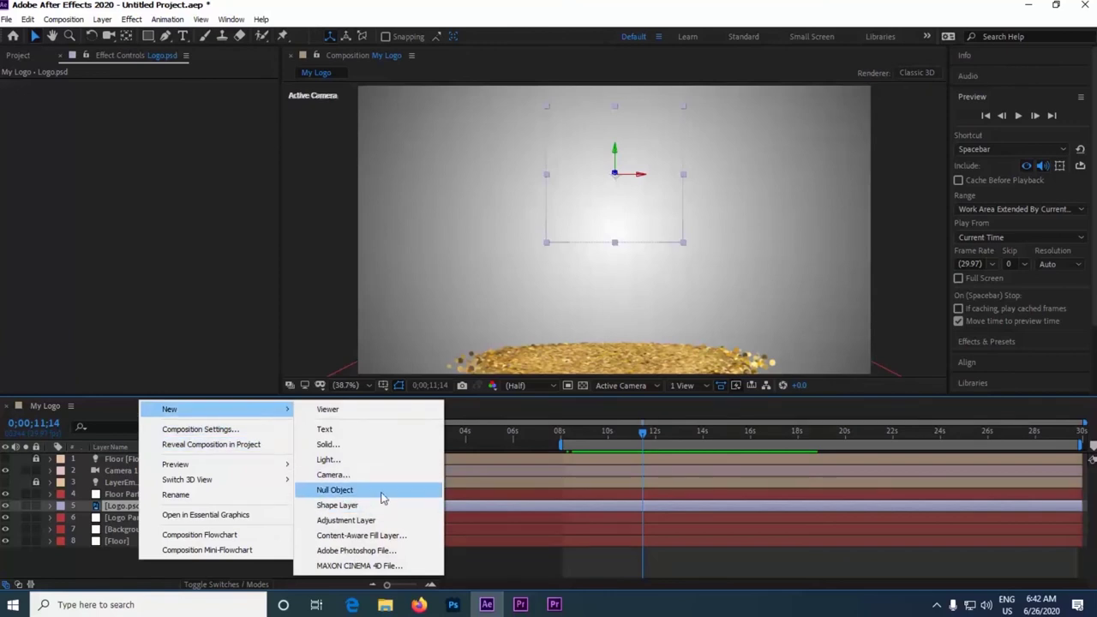
pyautogui.click(382, 495)
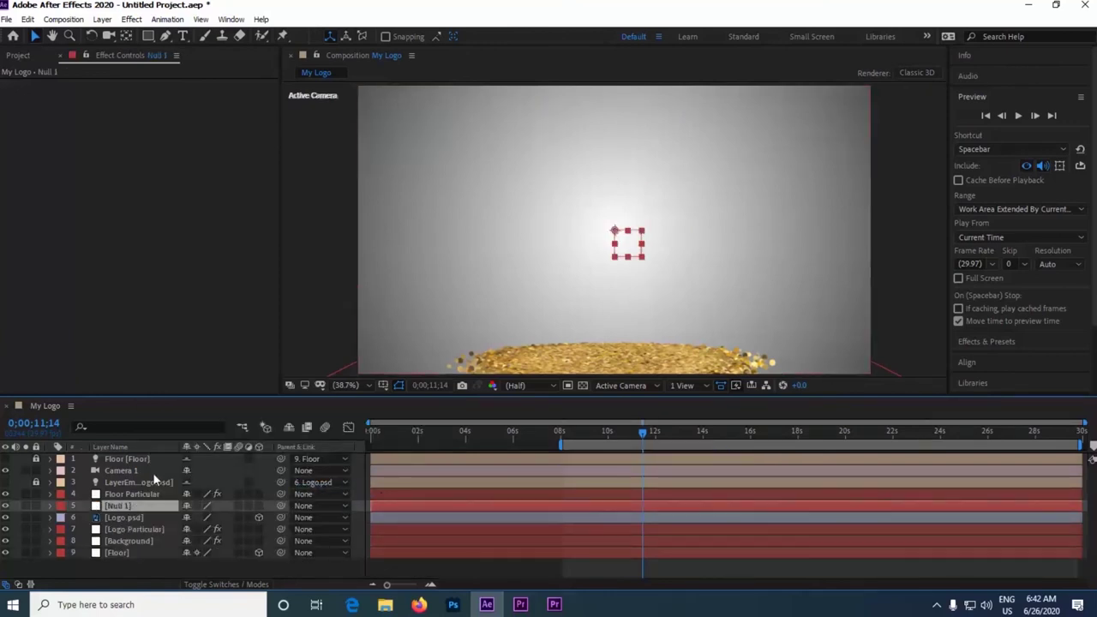
pyautogui.moveTo(158, 507); pyautogui.dragTo(150, 456)
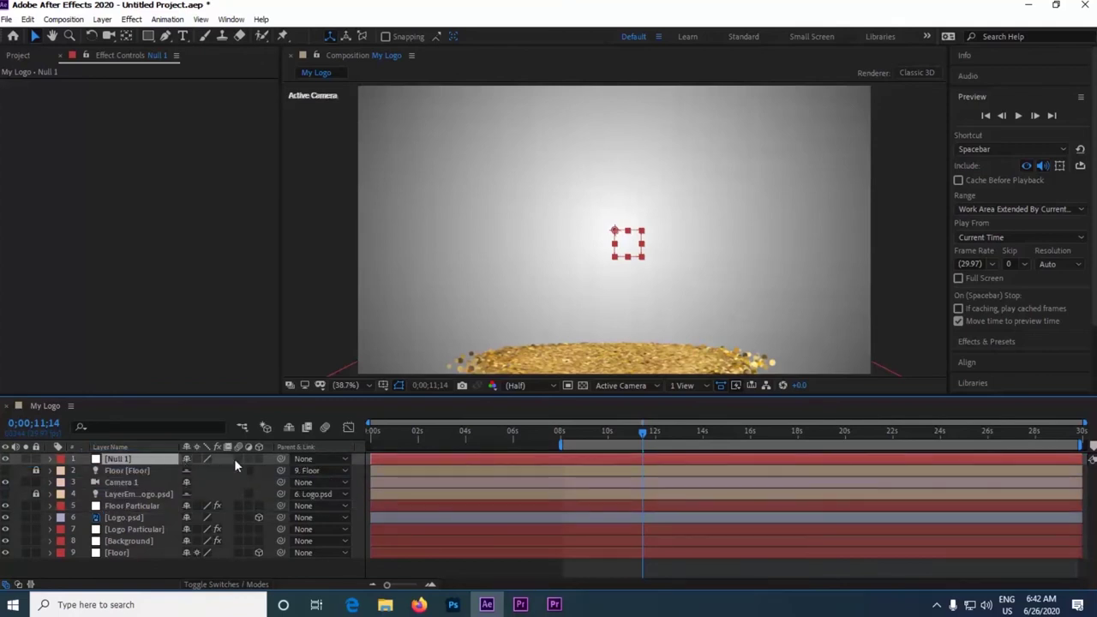
pyautogui.click(260, 459)
pyautogui.click(124, 482)
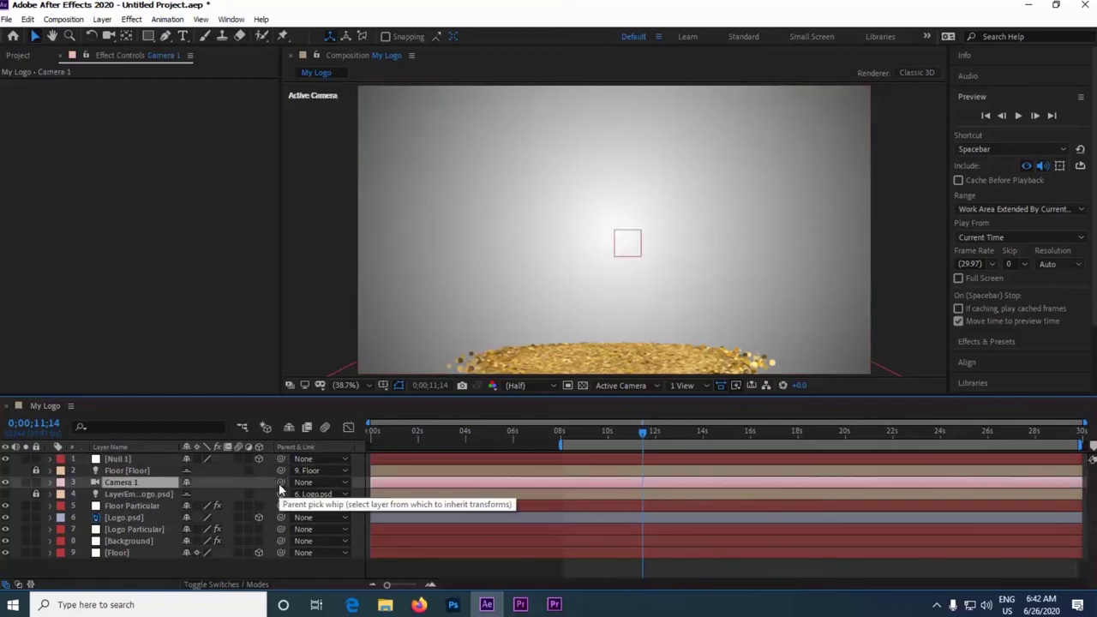
pyautogui.moveTo(280, 482); pyautogui.dragTo(138, 454)
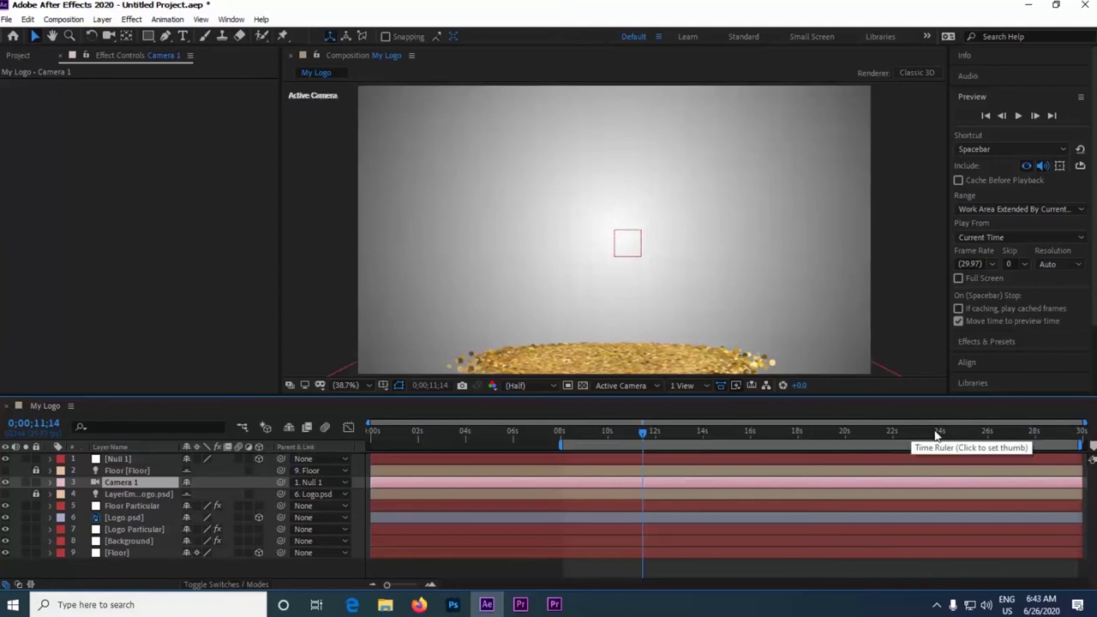
# Add a Y Rotation keyframe to the Null 1 layer at 0;00;16;13, during the crossfade into the logo.
pyautogui.moveTo(865, 436); pyautogui.dragTo(757, 439)
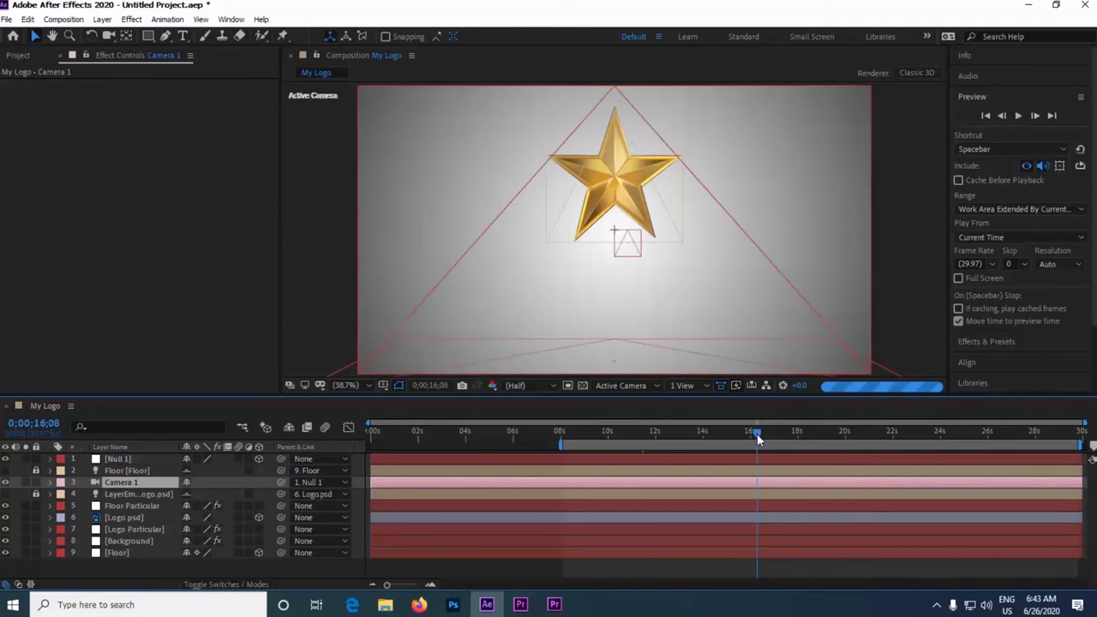
pyautogui.click(777, 435)
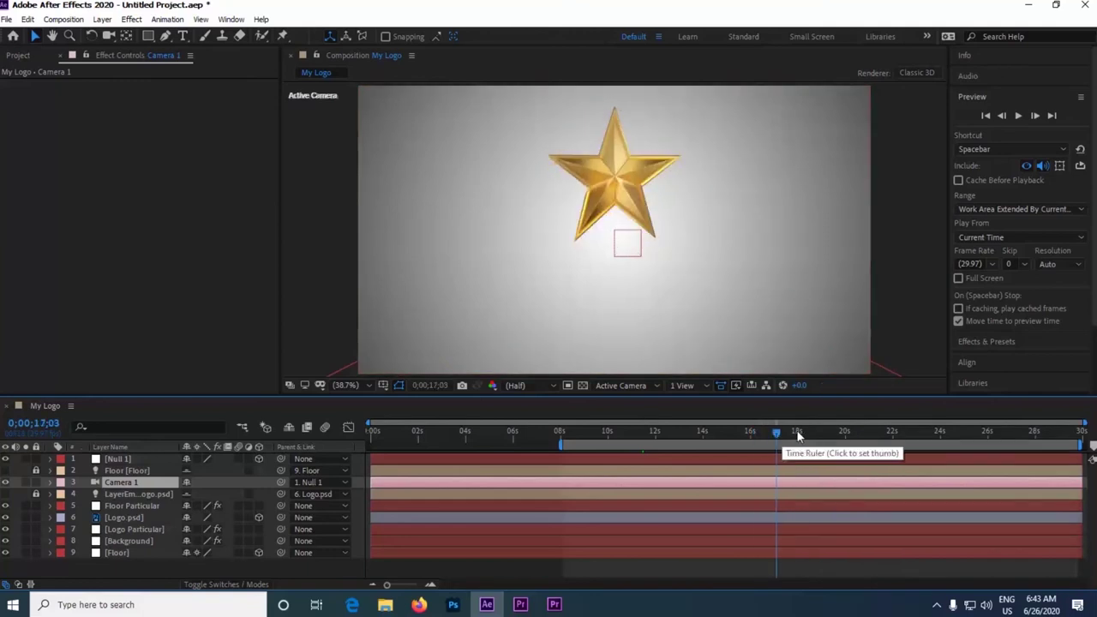
pyautogui.click(771, 437)
pyautogui.click(767, 437)
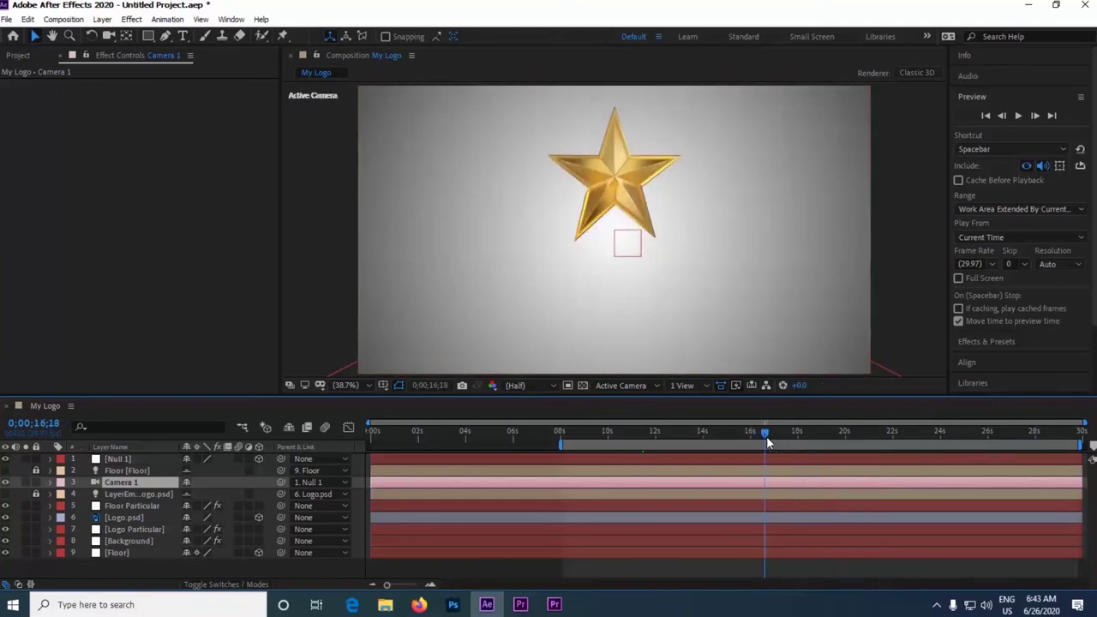
pyautogui.click(759, 438)
pyautogui.click(758, 439)
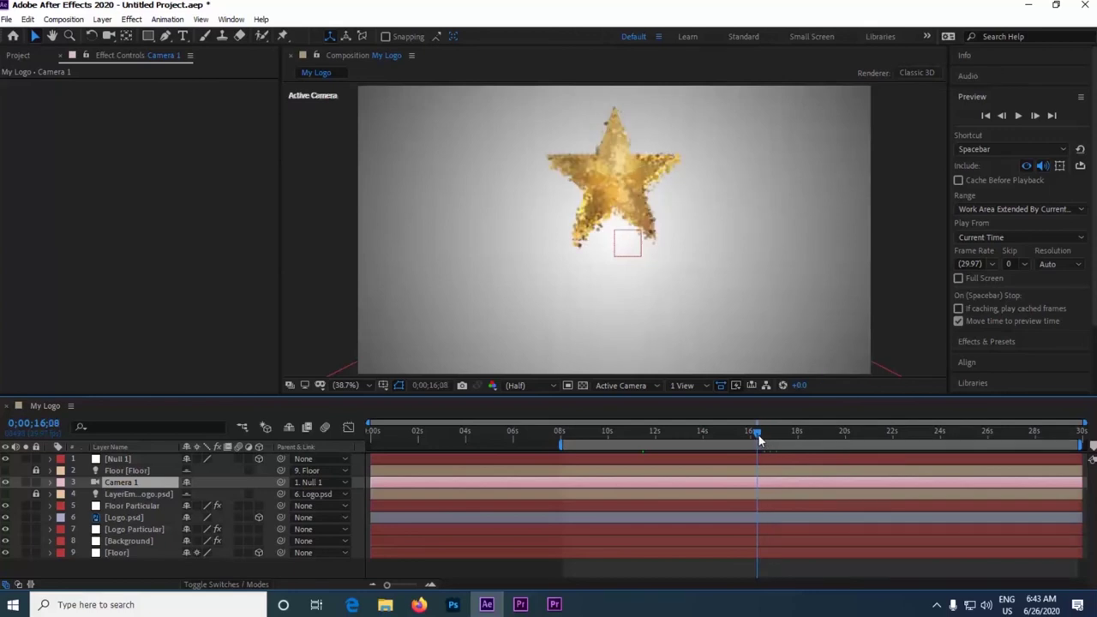
pyautogui.click(763, 438)
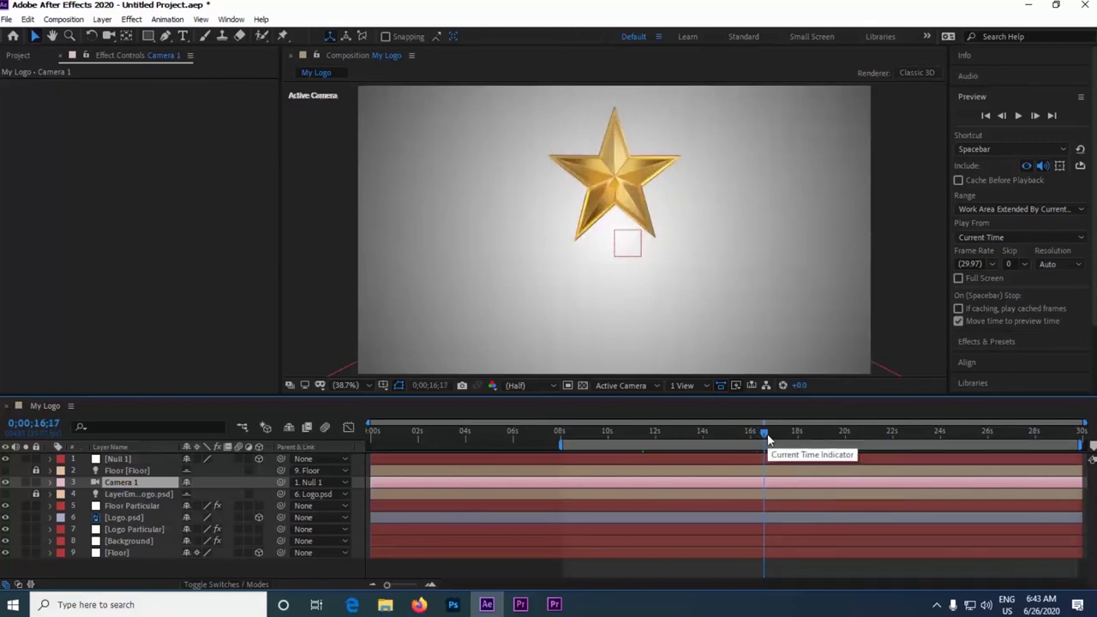
pyautogui.click(760, 438)
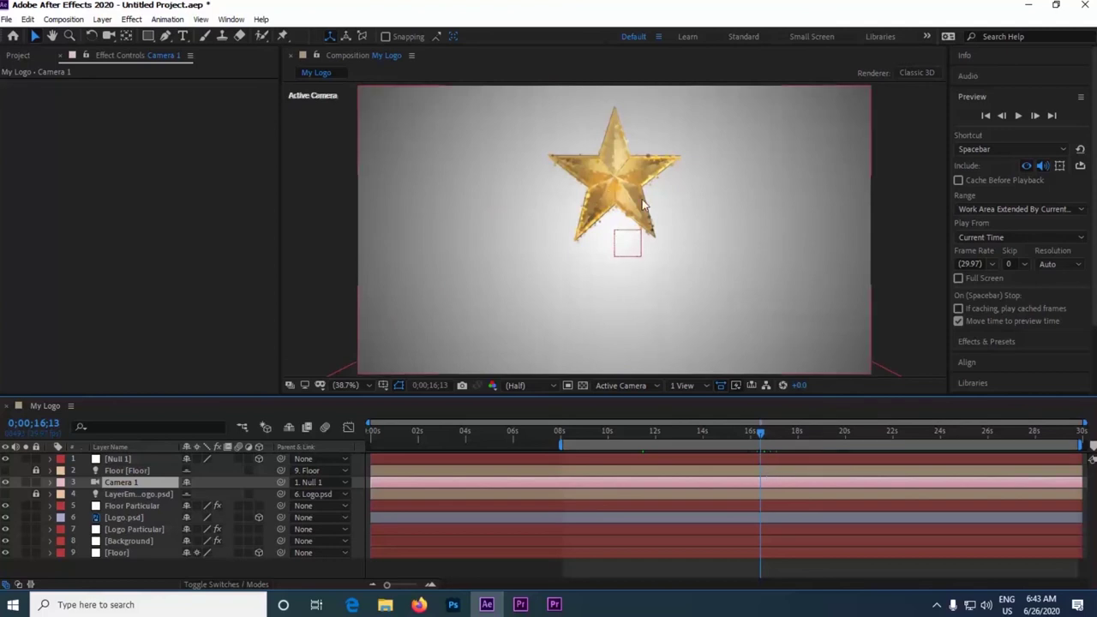
pyautogui.click(759, 459)
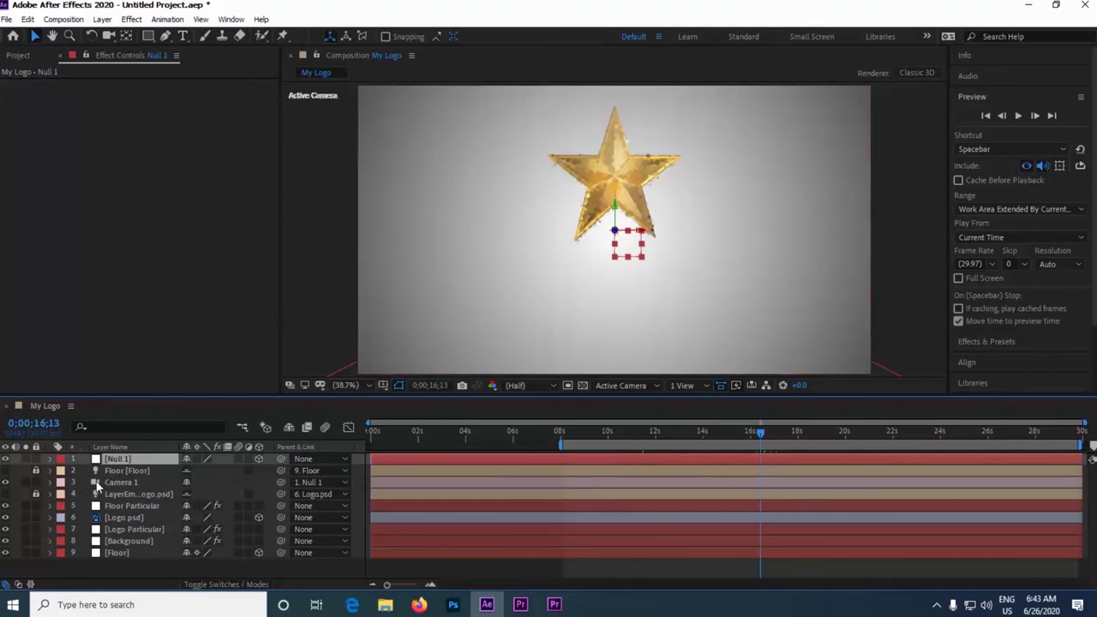
pyautogui.press('r')
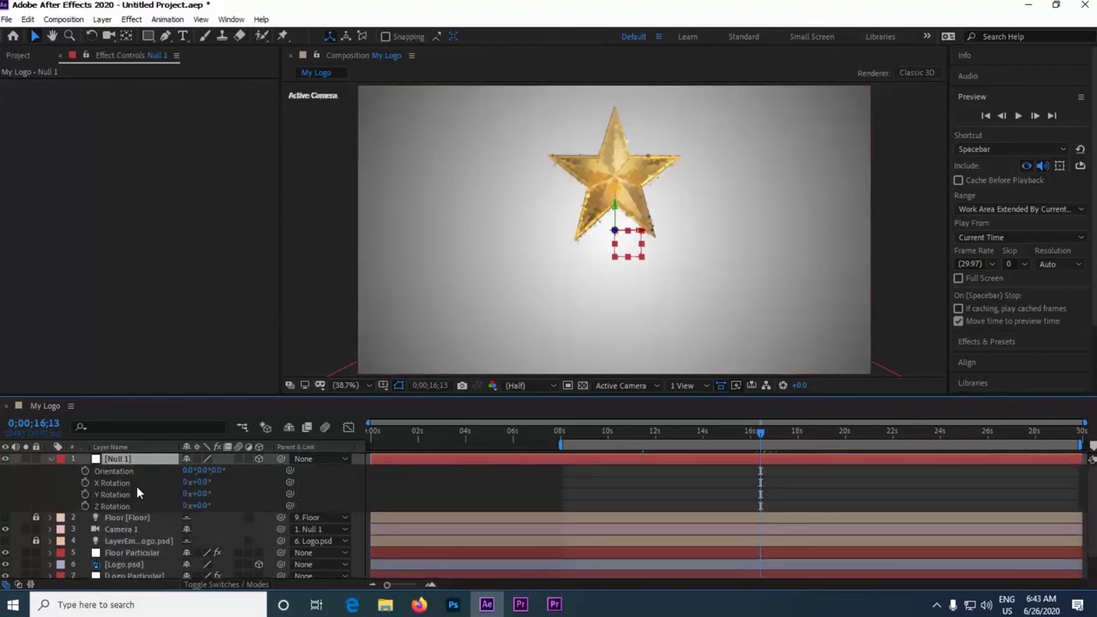
pyautogui.click(85, 495)
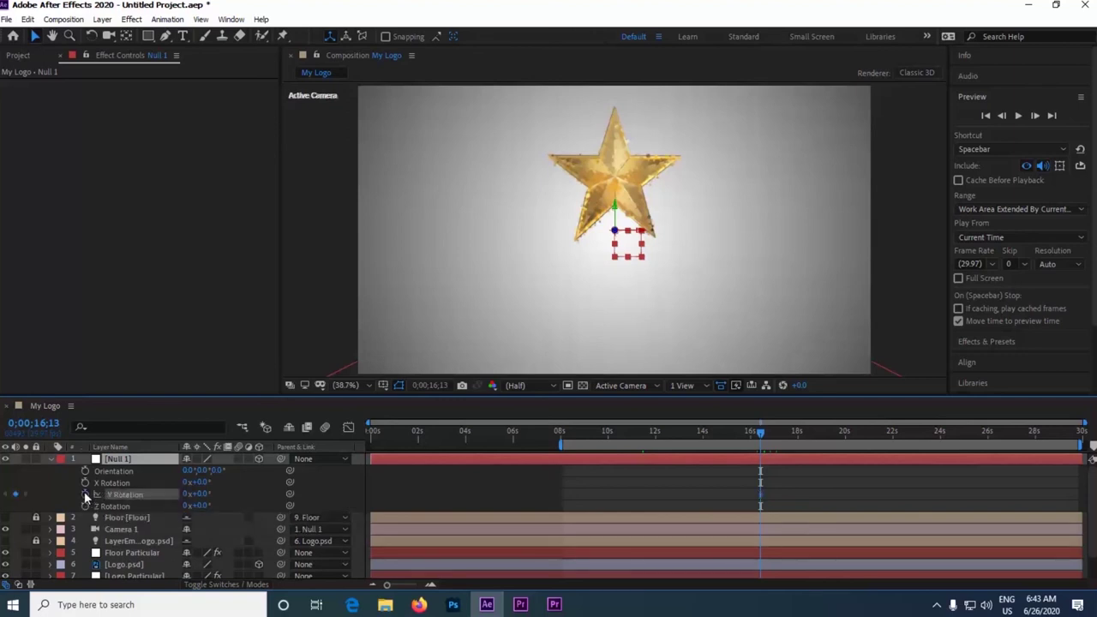
# At 0;00;08;05, keyframe the null's Y Rotation at -180°.
pyautogui.click(565, 438)
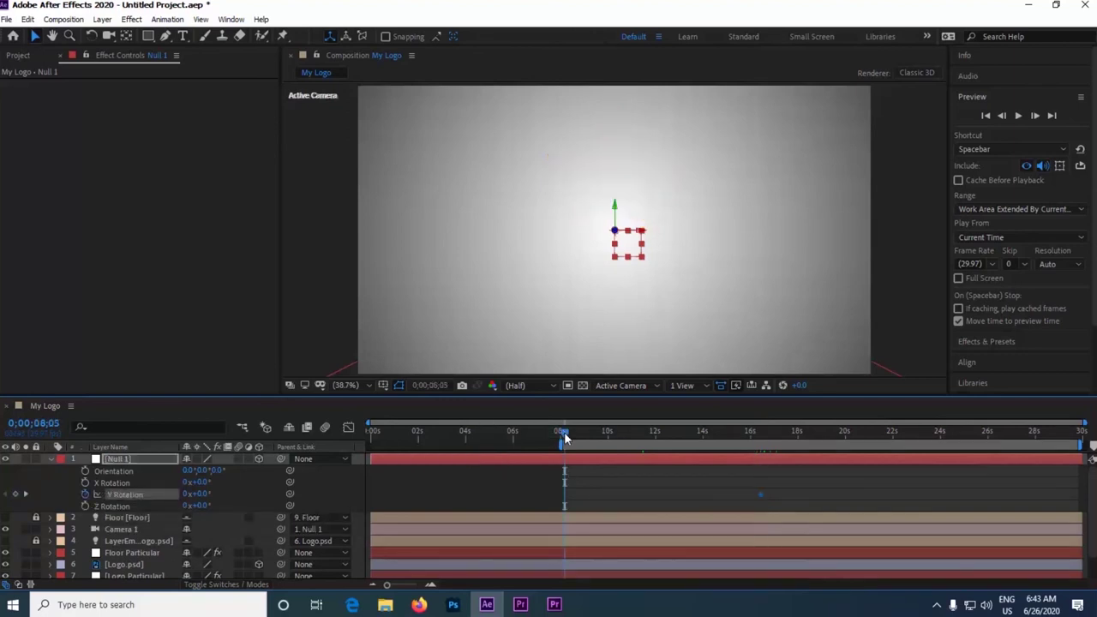
pyautogui.click(204, 494)
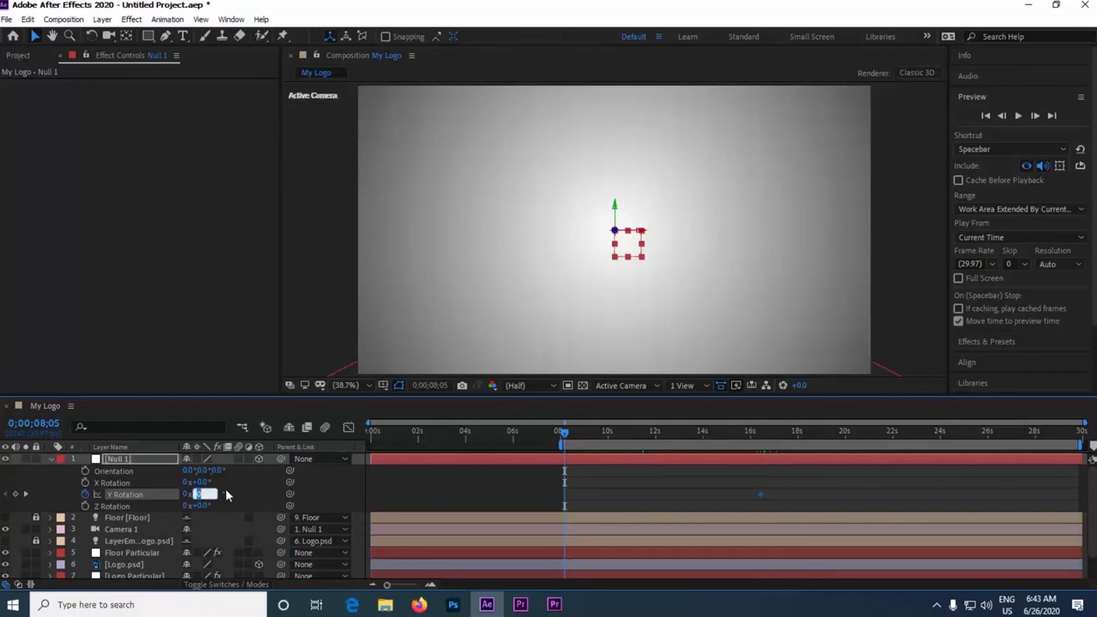
pyautogui.write('-180')
pyautogui.press('Return')
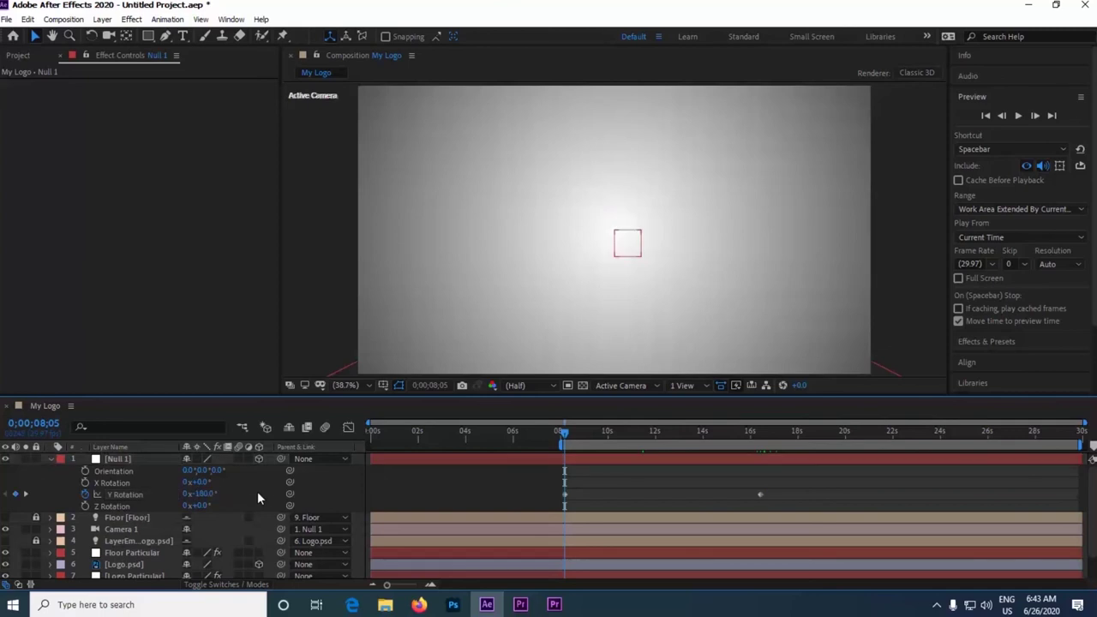
# Preview the rotating camera animation from 0;00;08;05 and stop playback at 0;00;17;20, once the star has settled.
pyautogui.click(1018, 116)
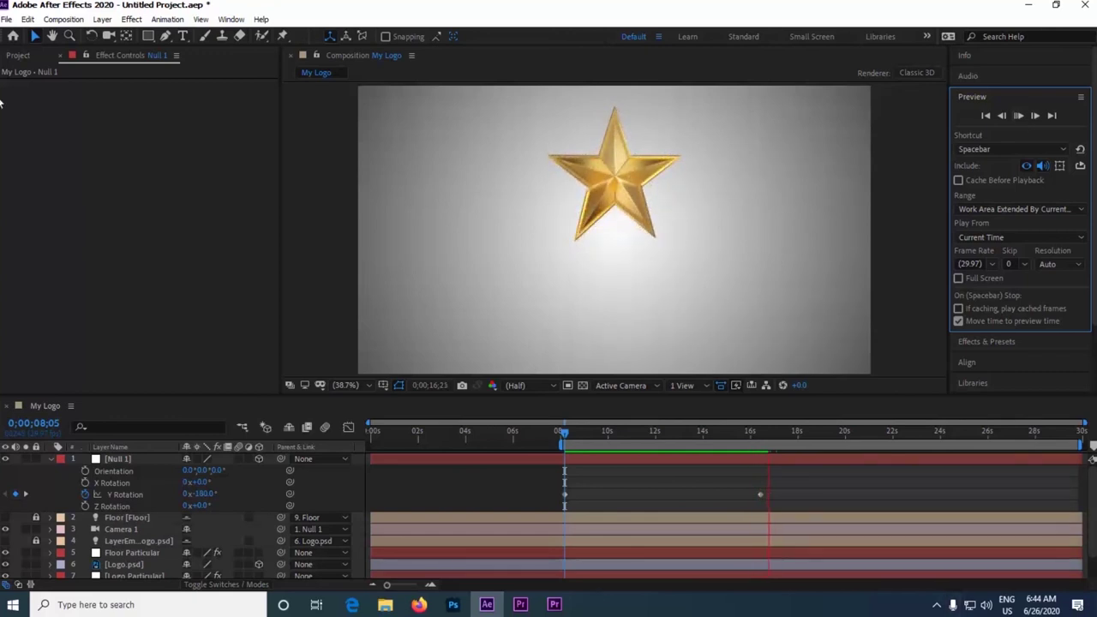
pyautogui.click(798, 491)
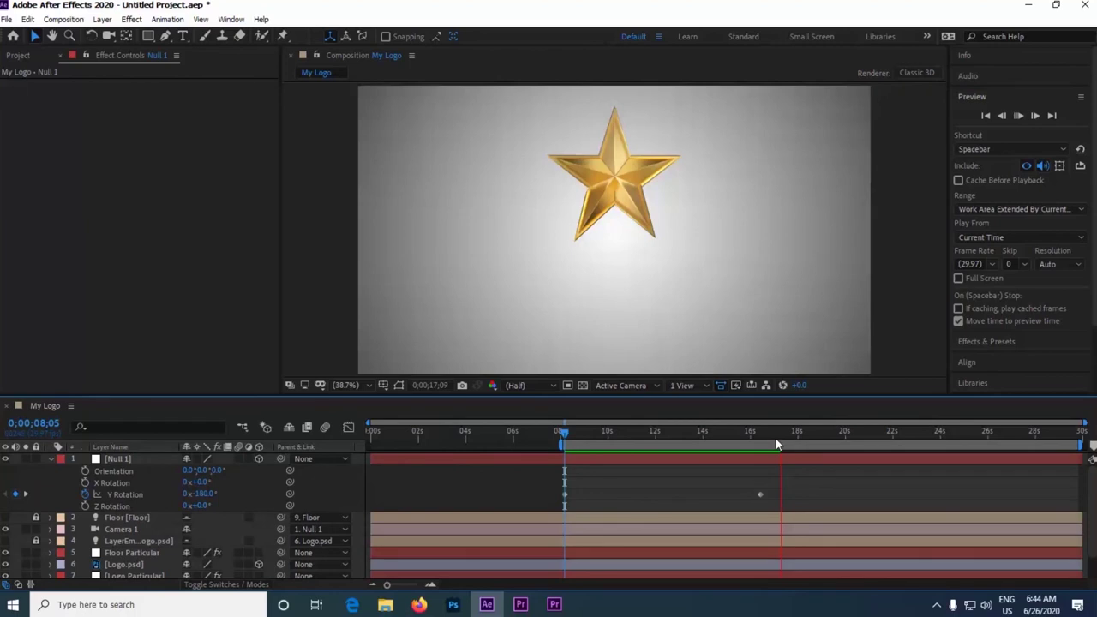
pyautogui.click(1018, 115)
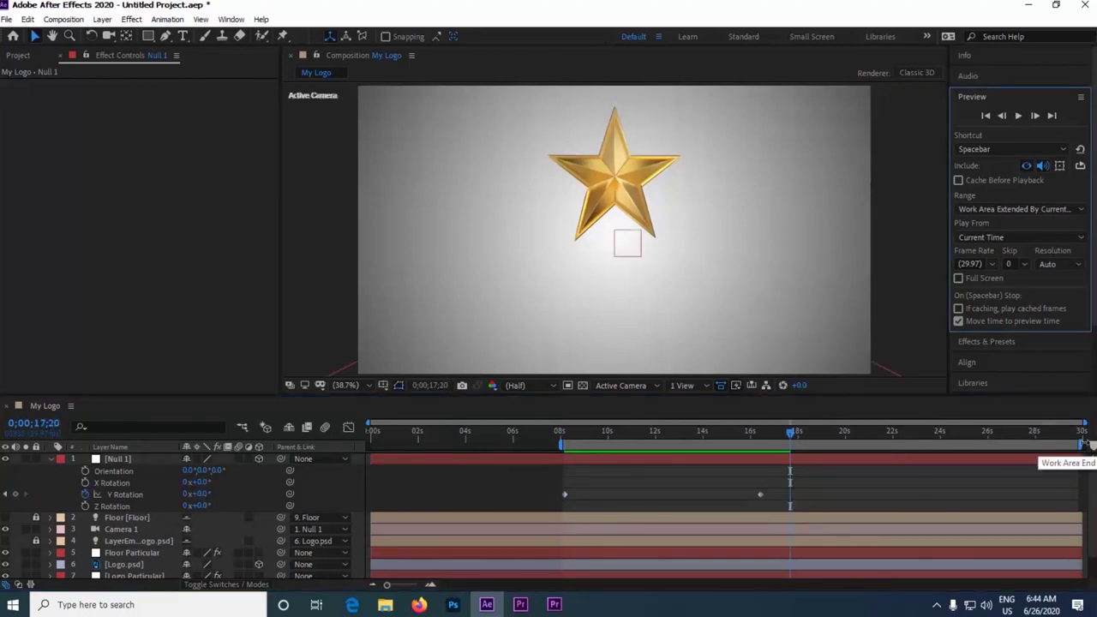
# End the work area just past 0;00;17;20 and trim the My Logo composition to the work area.
pyautogui.moveTo(1082, 444); pyautogui.dragTo(798, 424)
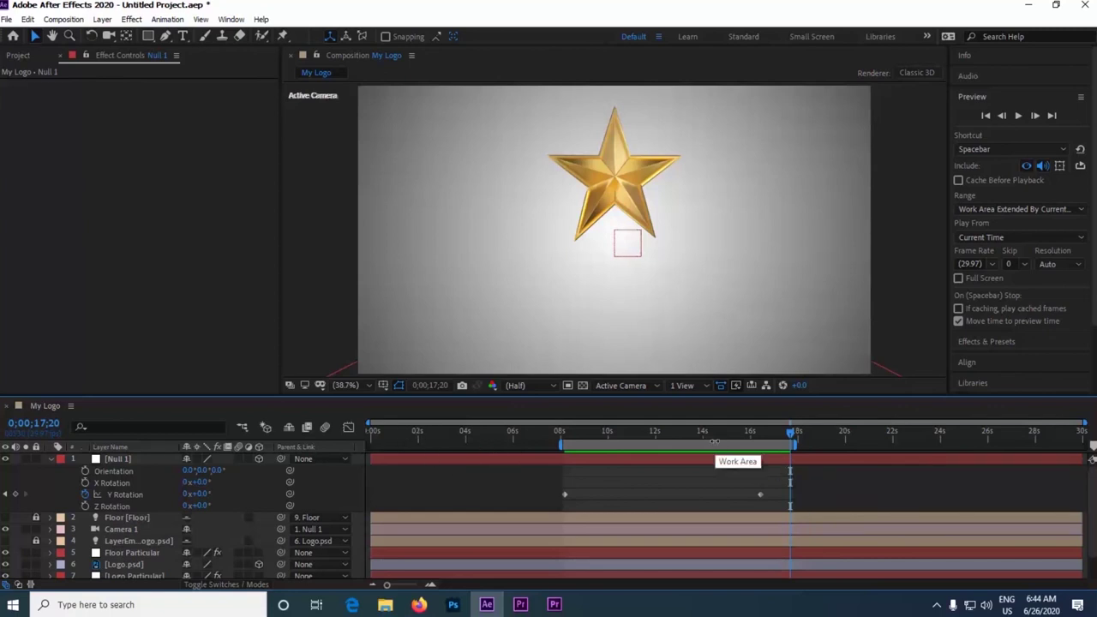
pyautogui.rightClick(722, 445)
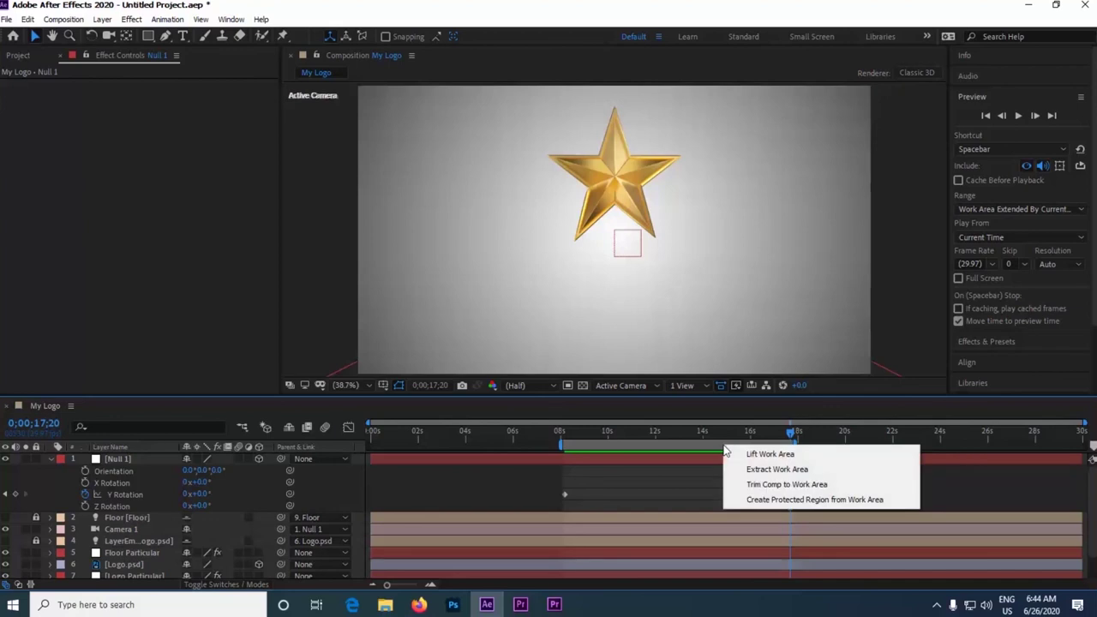
pyautogui.click(765, 485)
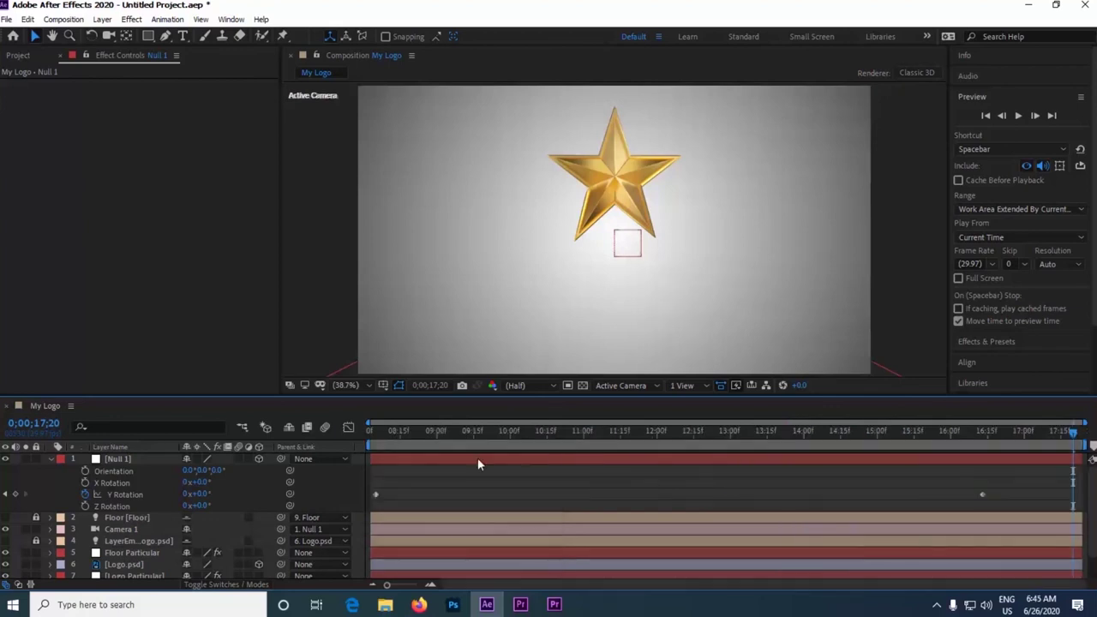
# Return to the start of the trimmed composition at 0;00;08;03 and play the full logo animation, replaying it from the beginning.
pyautogui.click(367, 445)
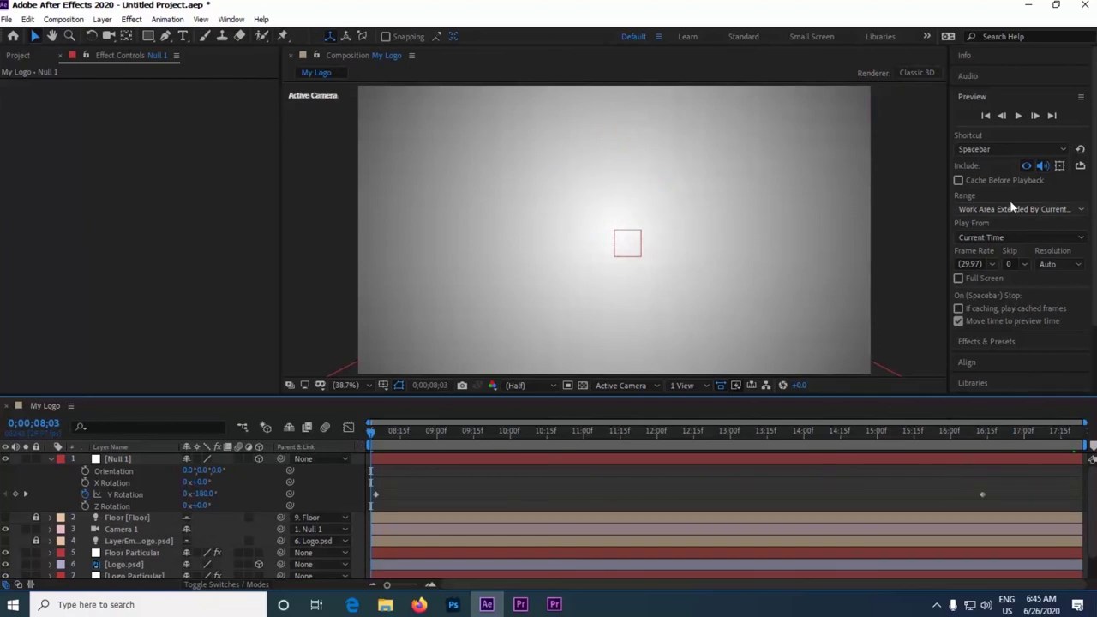
pyautogui.click(1017, 116)
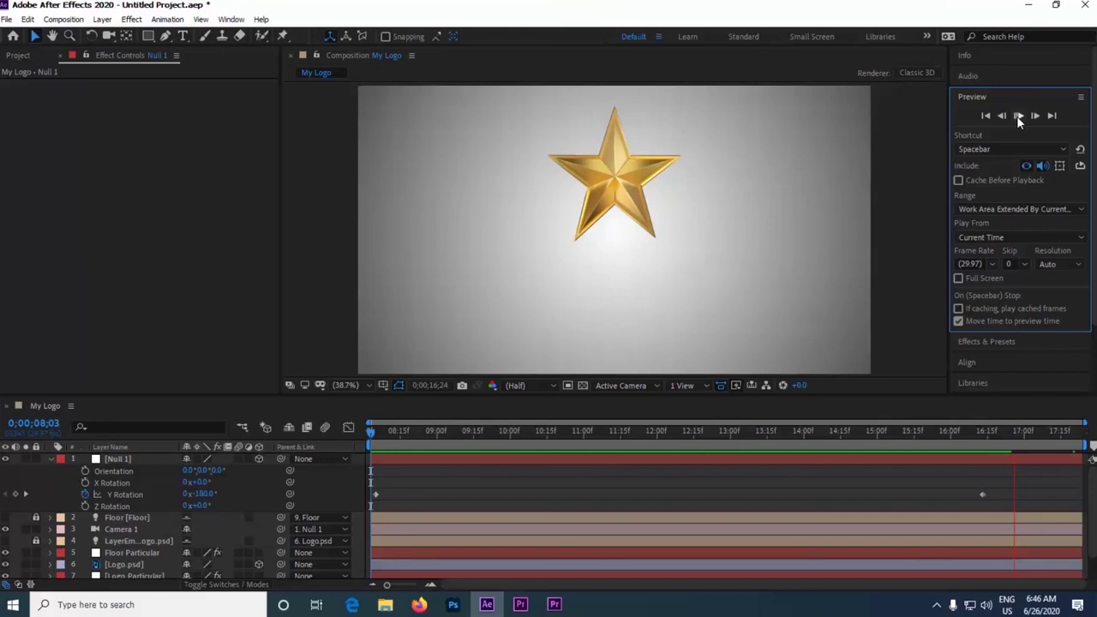
pyautogui.click(372, 438)
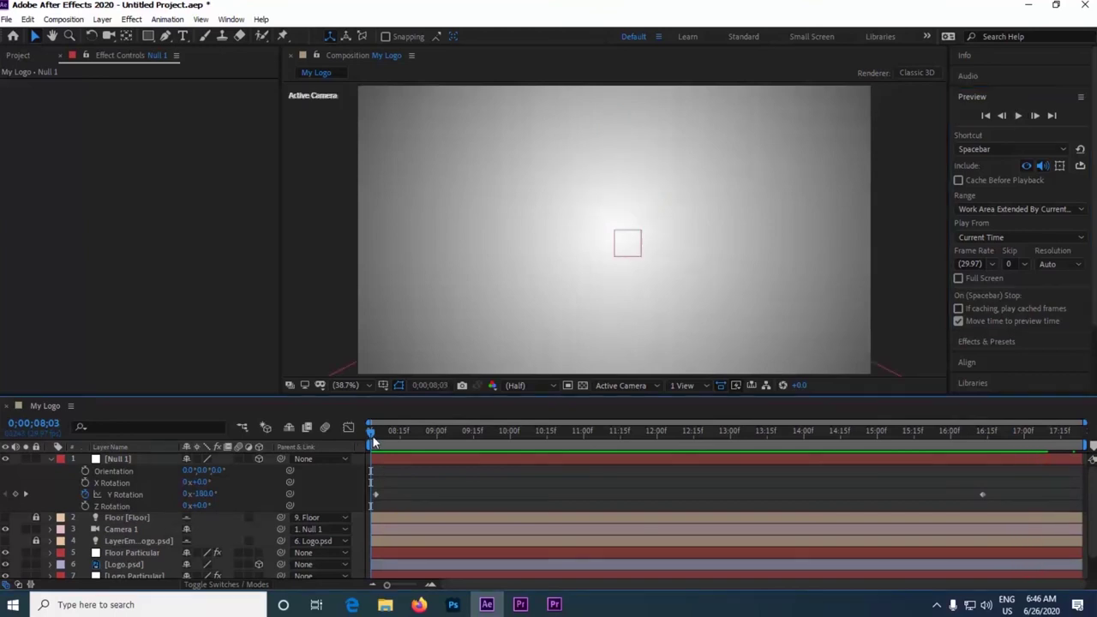
pyautogui.click(1019, 117)
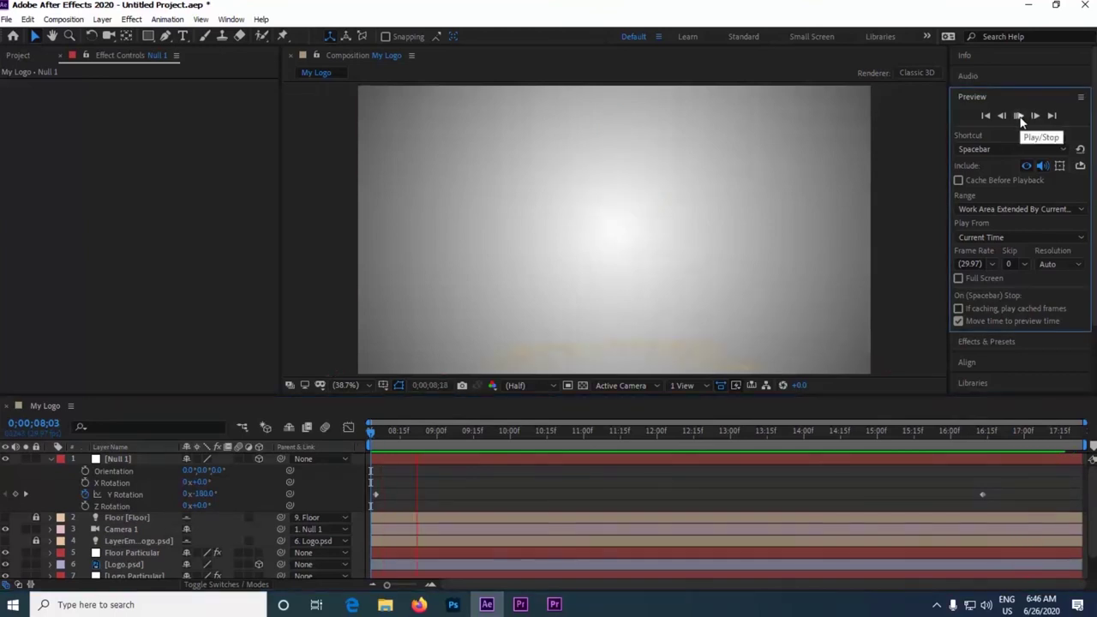